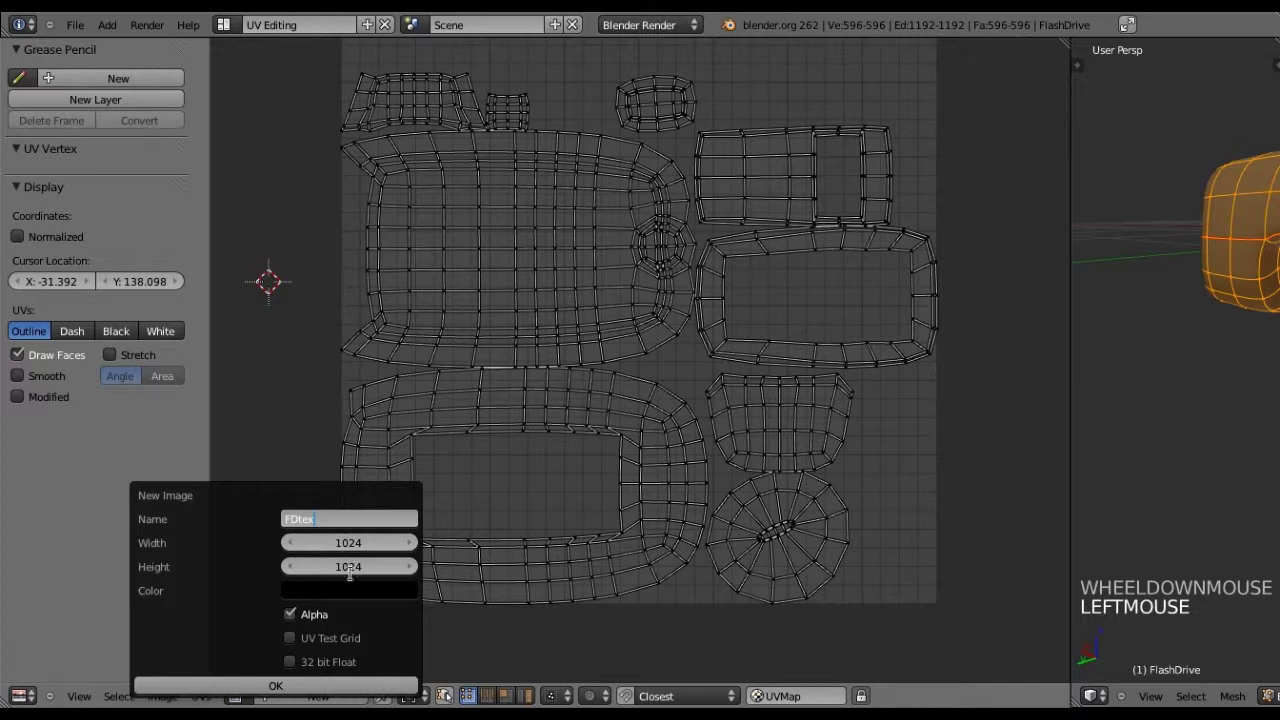
Create the new image FDtex at 2048 × 2048 pixels, filled with a UV test grid
left_click(342, 547)
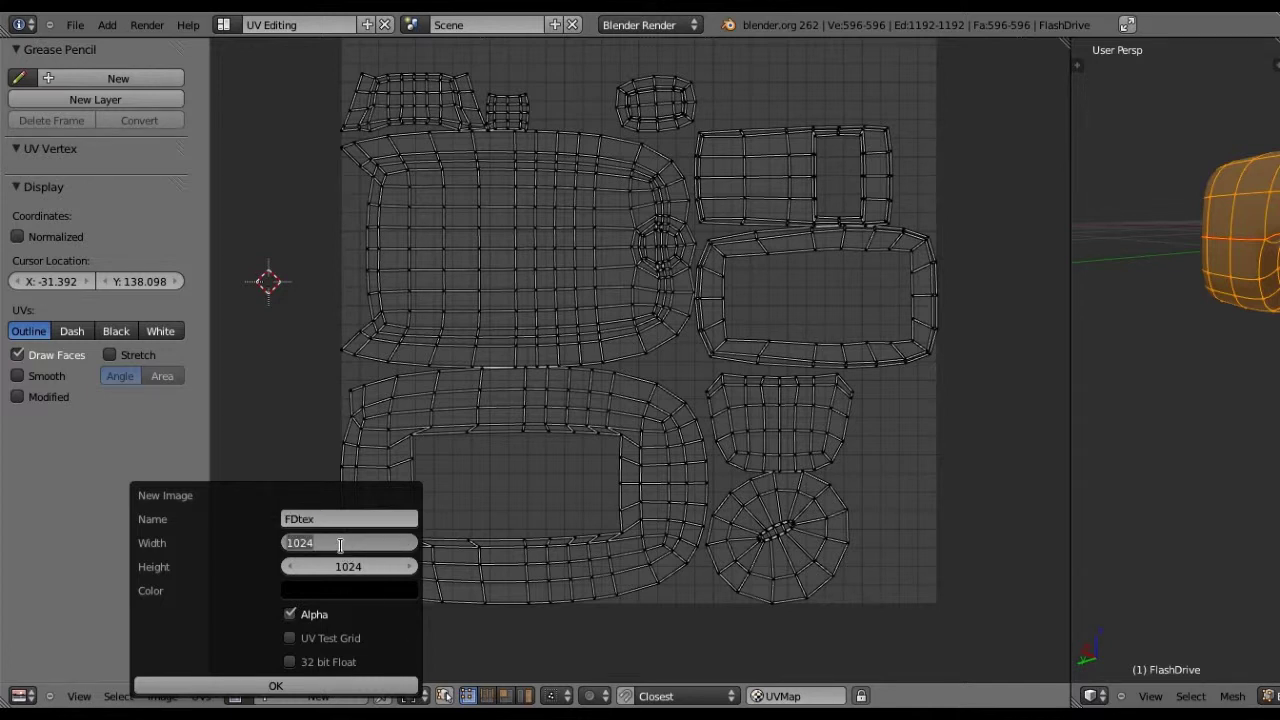
type("2048")
key("Return")
left_click(333, 566)
type("20")
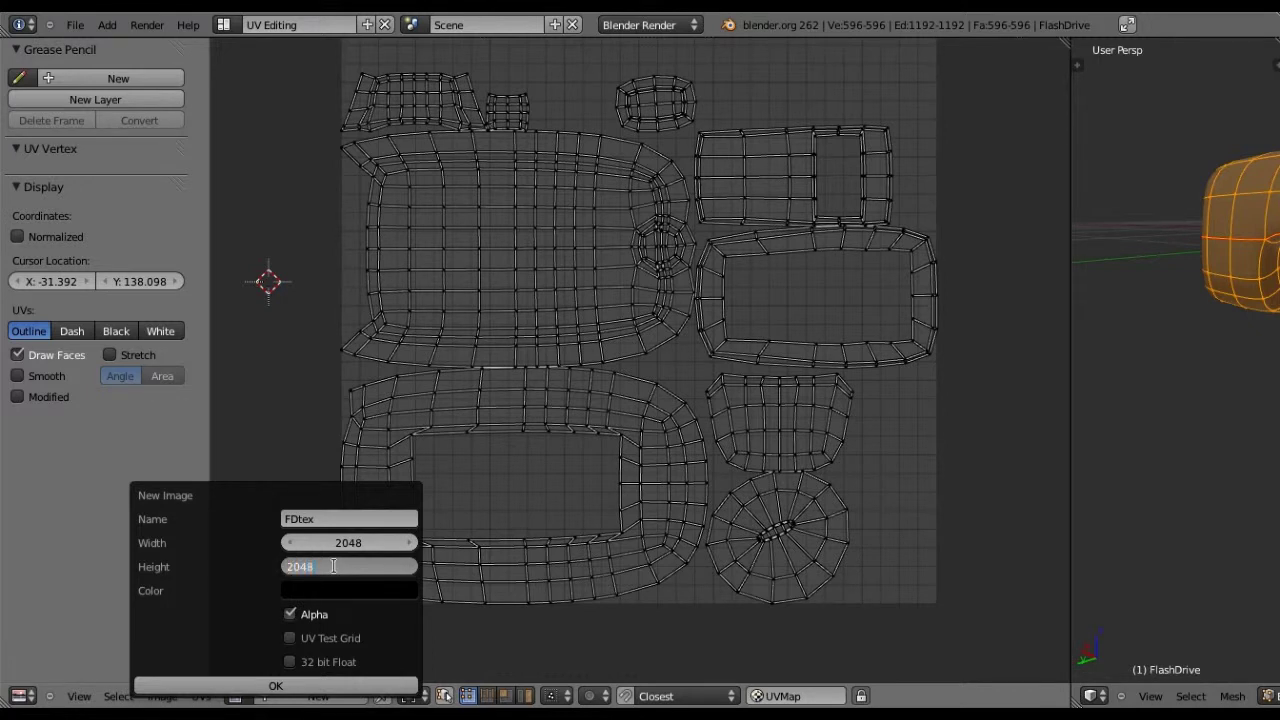
type("48")
key("Return")
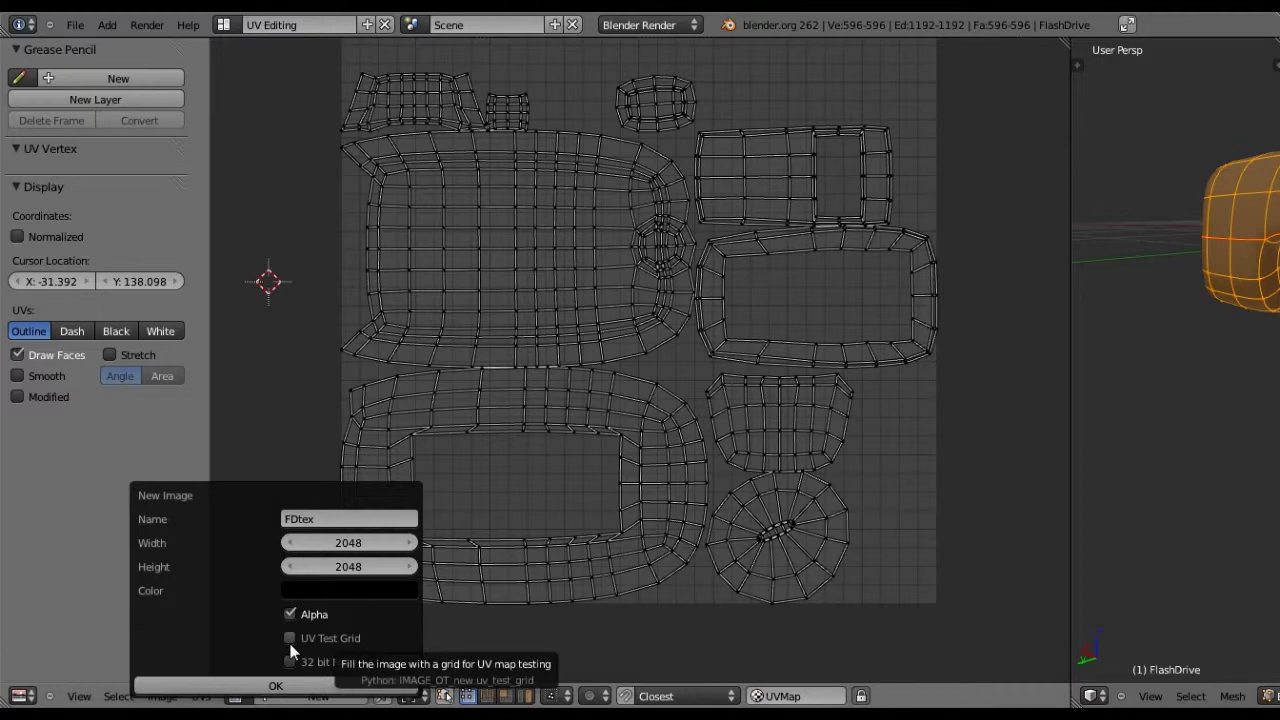
left_click(290, 640)
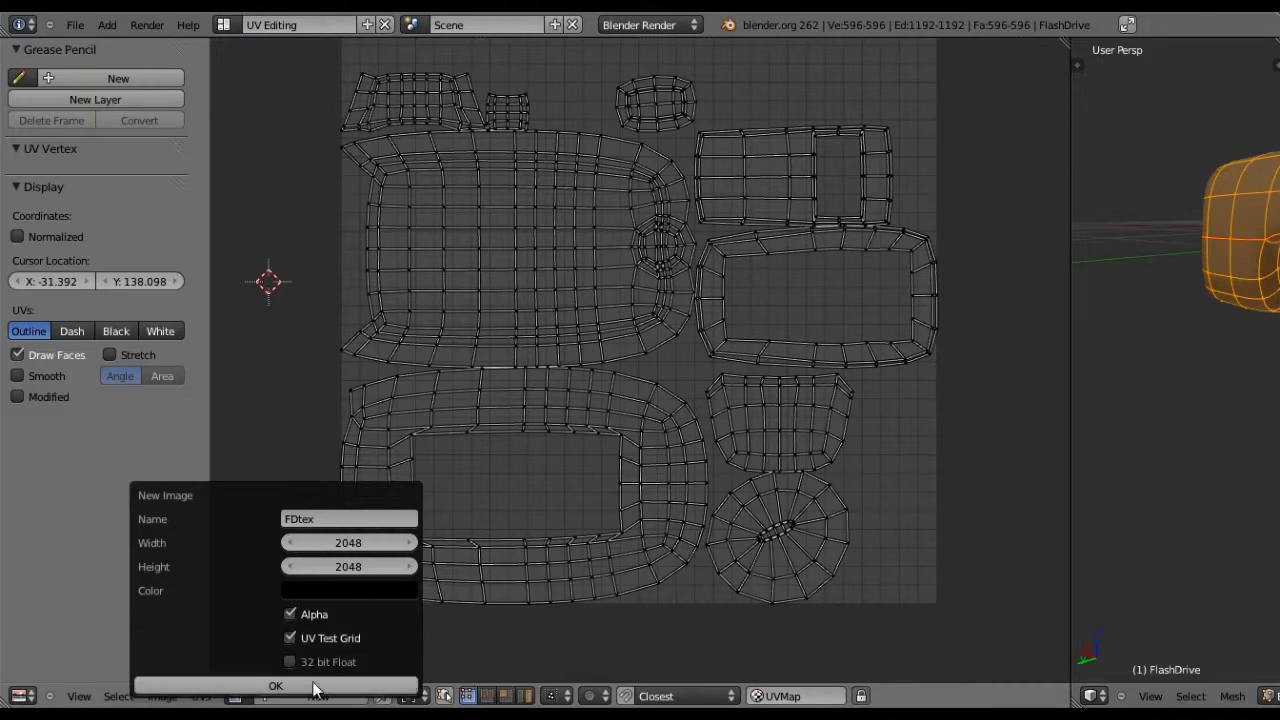
left_click(314, 685)
Deselect all UVs and enlarge the 3D view area beside the UV layout
scroll(587, 494, "down", 2)
scroll(587, 494, "down", 5)
key("a")
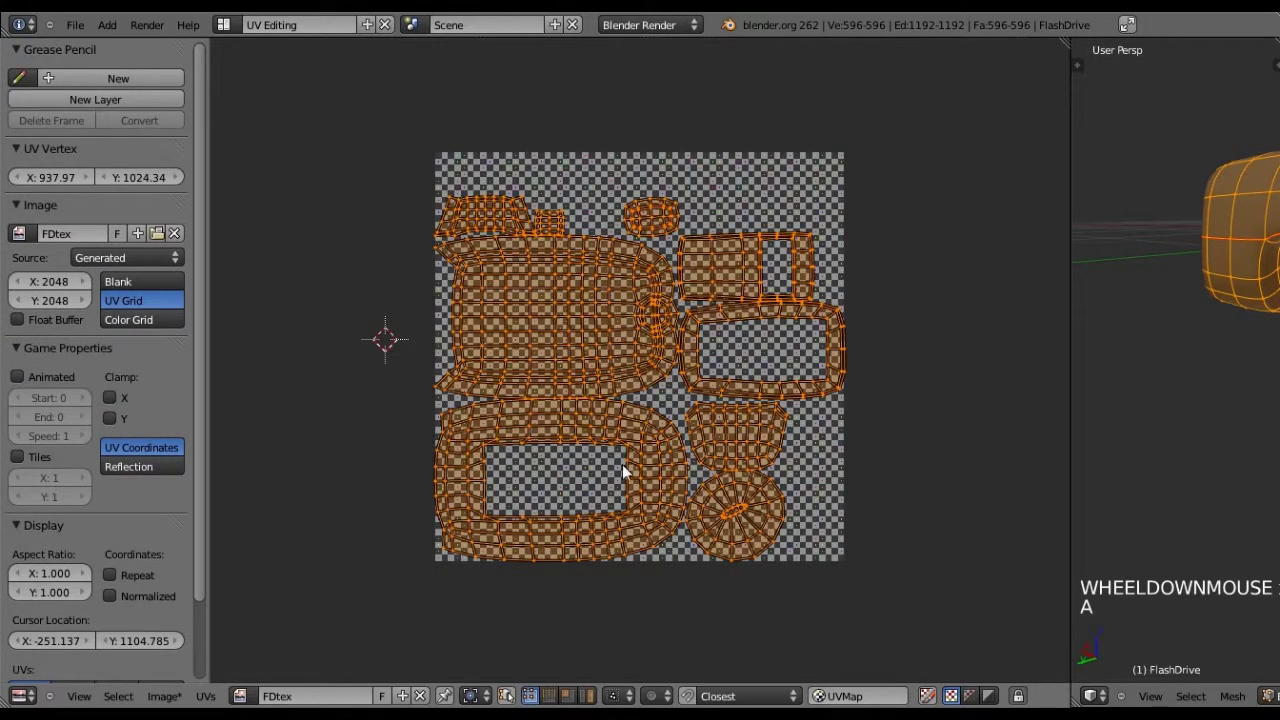
left_click_drag(1070, 345, 828, 345)
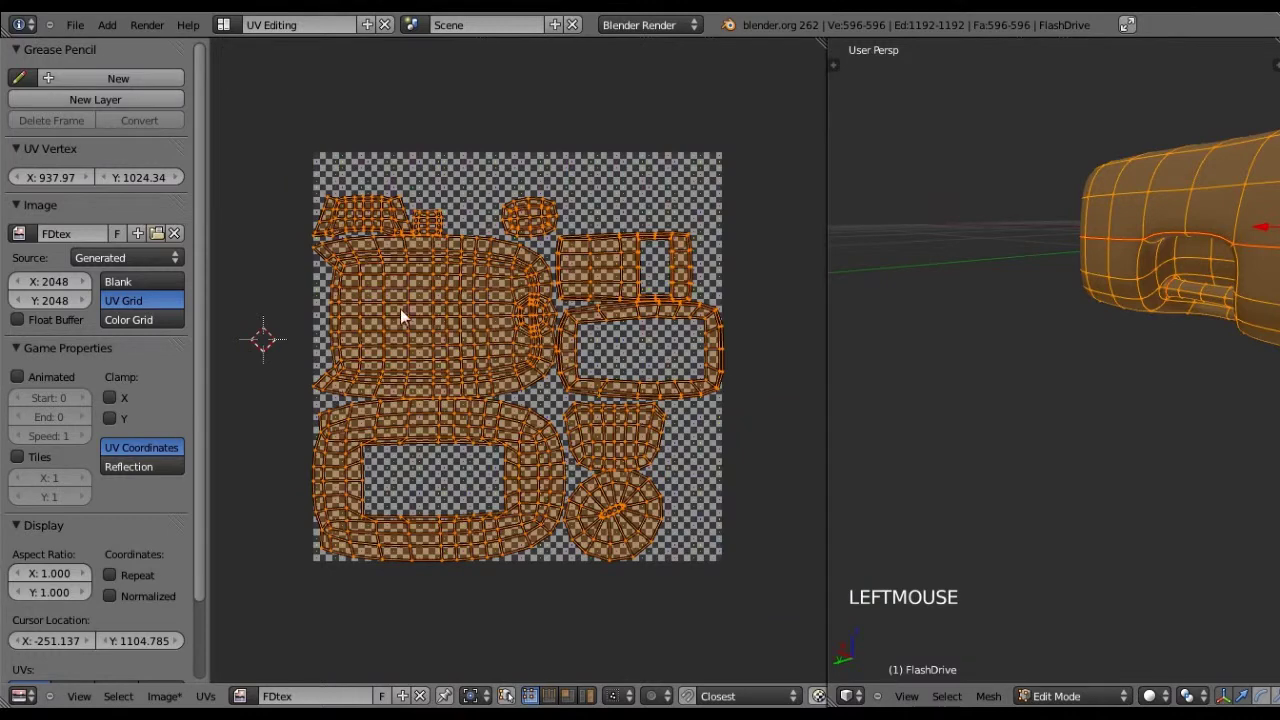
key("a")
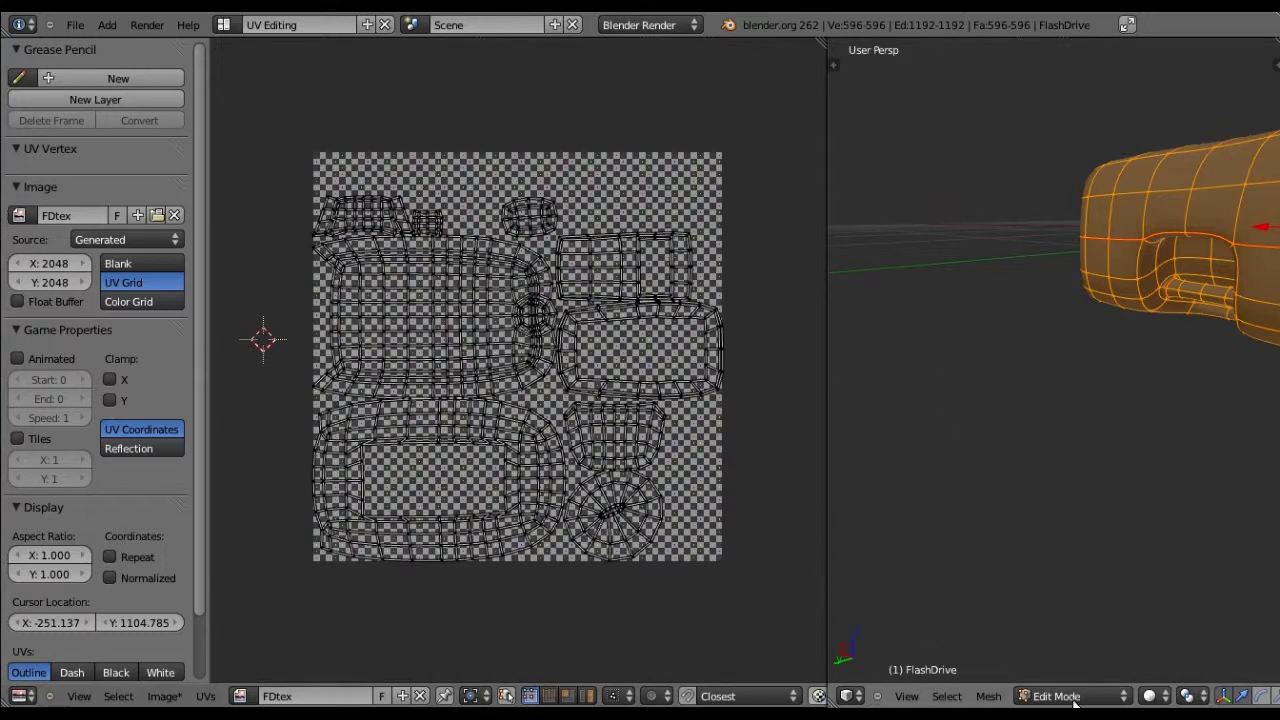
left_click(1147, 700)
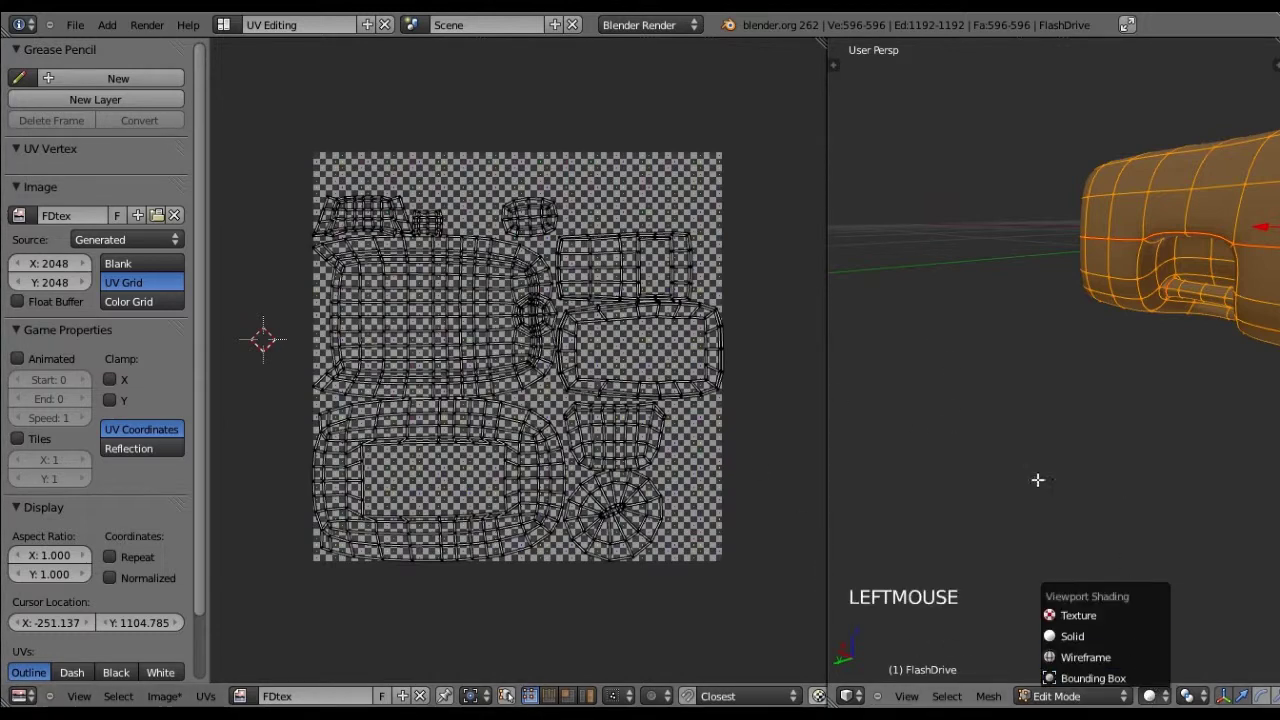
left_click_drag(827, 460, 656, 460)
scroll(1108, 429, "down", 4)
mouse_move(1060, 394)
middle_mouse_down("shift")
mouse_move(1108, 429)
mouse_move(1026, 491)
mouse_move(781, 450)
middle_mouse_up("shift")
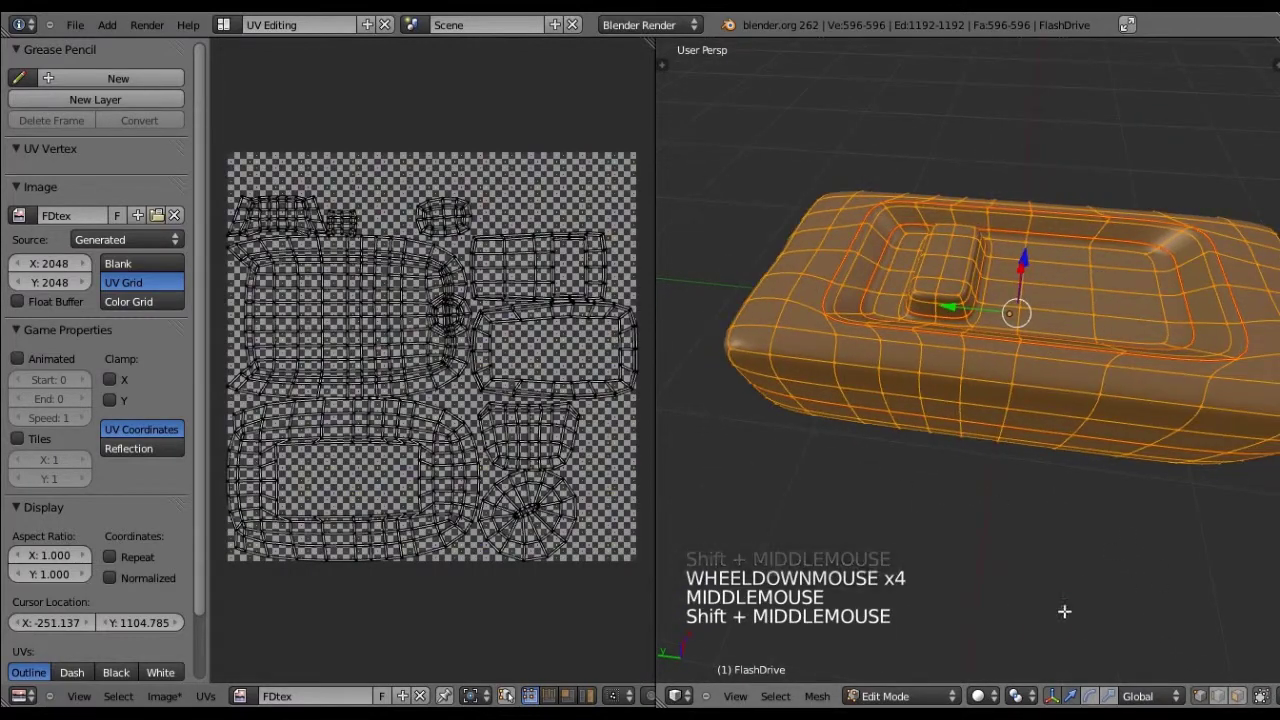
left_click(993, 700)
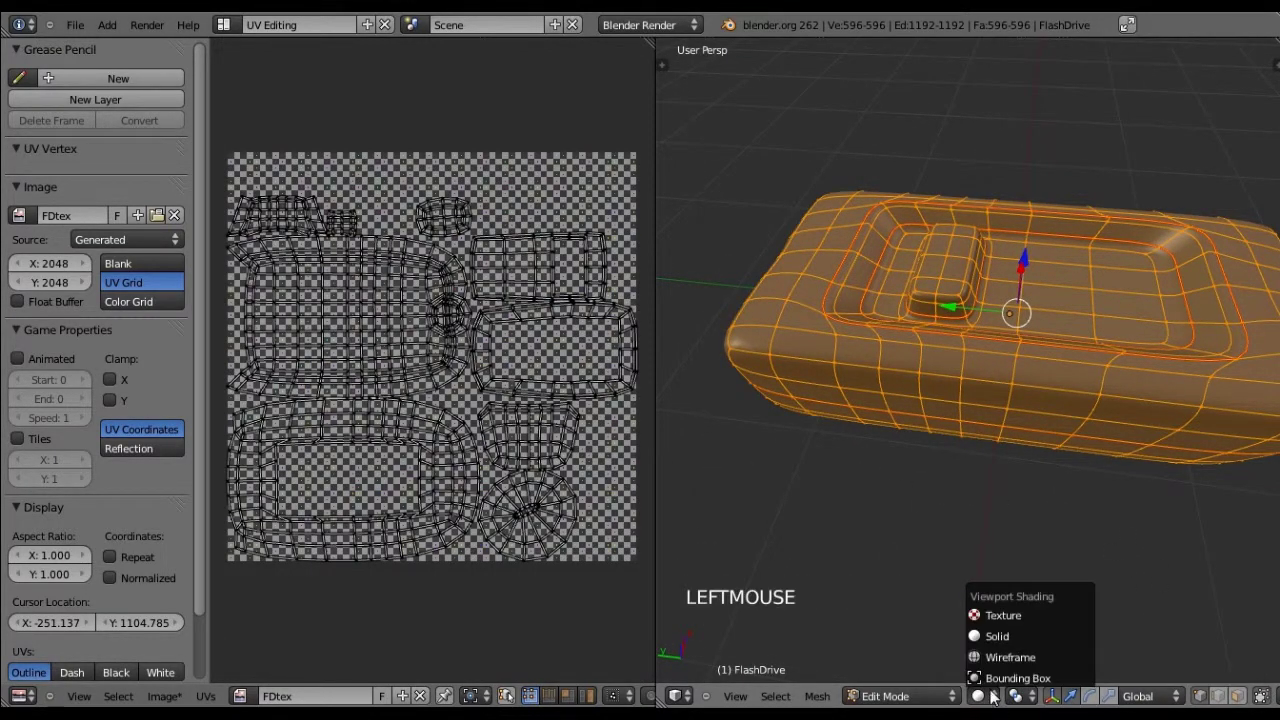
left_click(1005, 610)
key("z")
key("z")
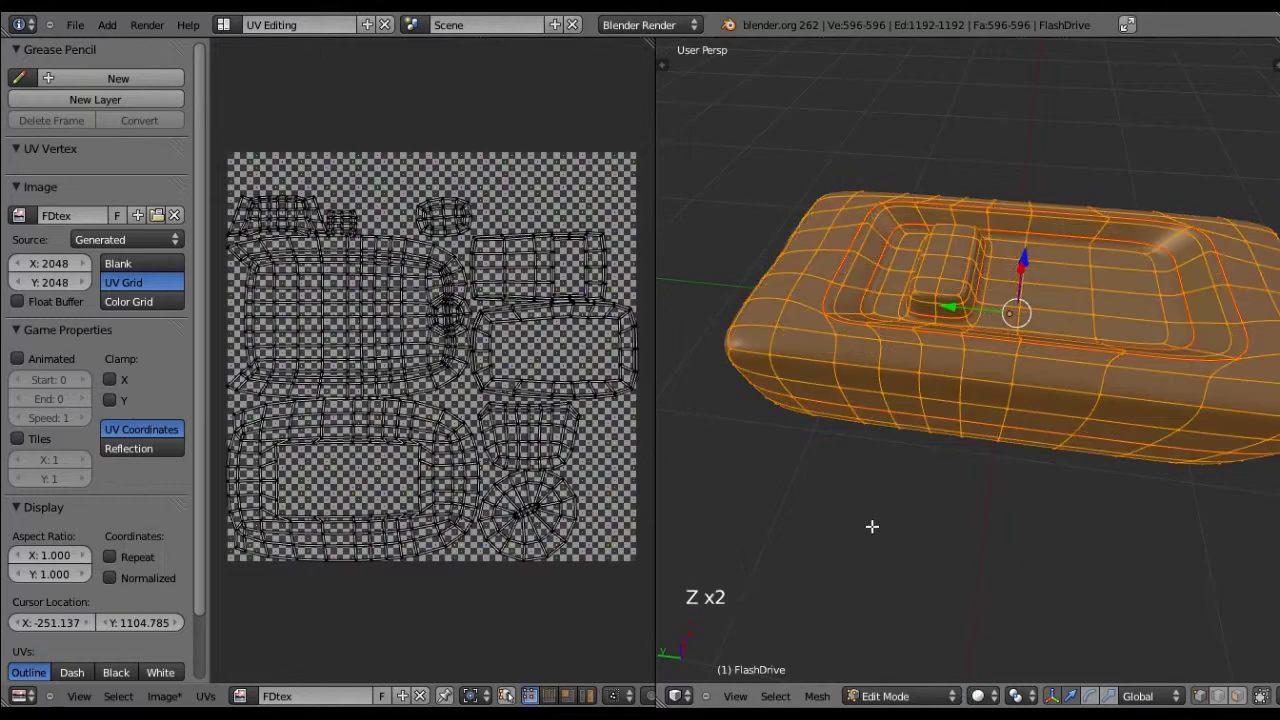
Switch the flash drive to Object Mode and set the 3D viewport shading to Texture
key("Tab")
middle_click(849, 531)
left_click(985, 696)
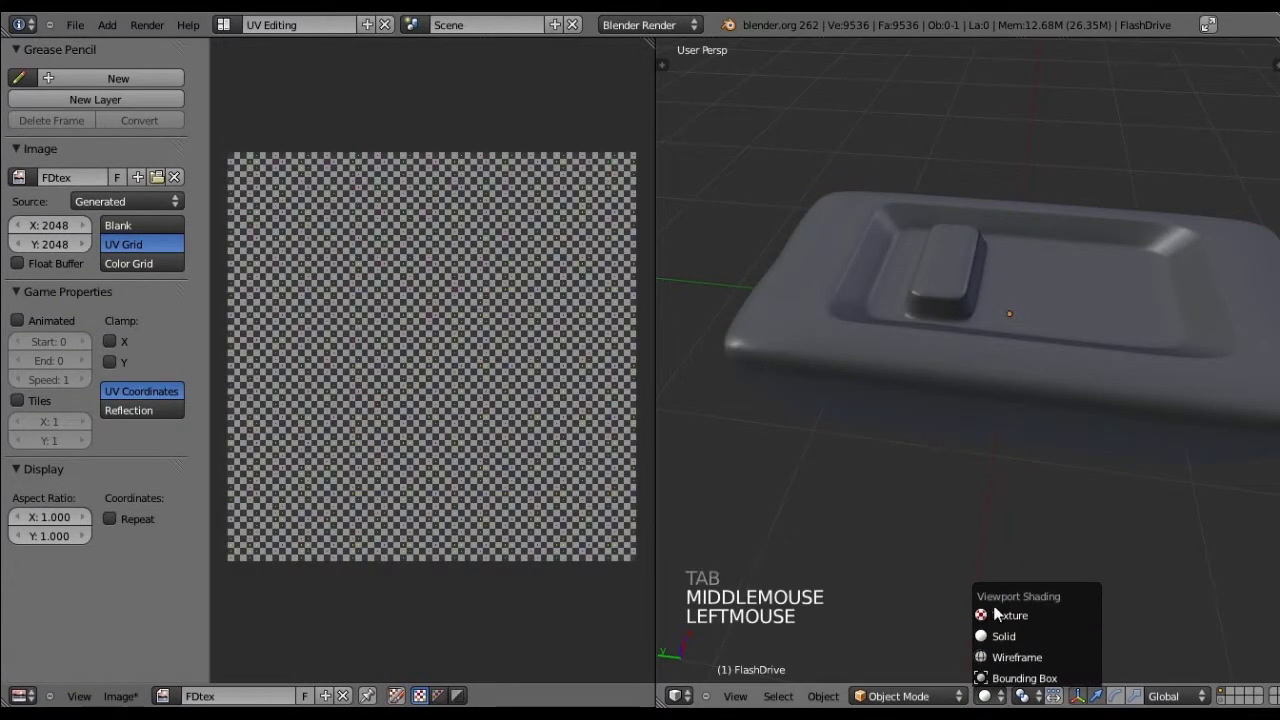
left_click(988, 610)
Examine the checker texture on the flash drive's top recess, sides and end opening for uneven scale and distortion
mouse_move(1040, 574)
middle_mouse_down()
mouse_move(911, 523)
mouse_move(789, 520)
mouse_move(755, 503)
mouse_move(820, 463)
mouse_move(854, 471)
mouse_move(1034, 591)
middle_mouse_up()
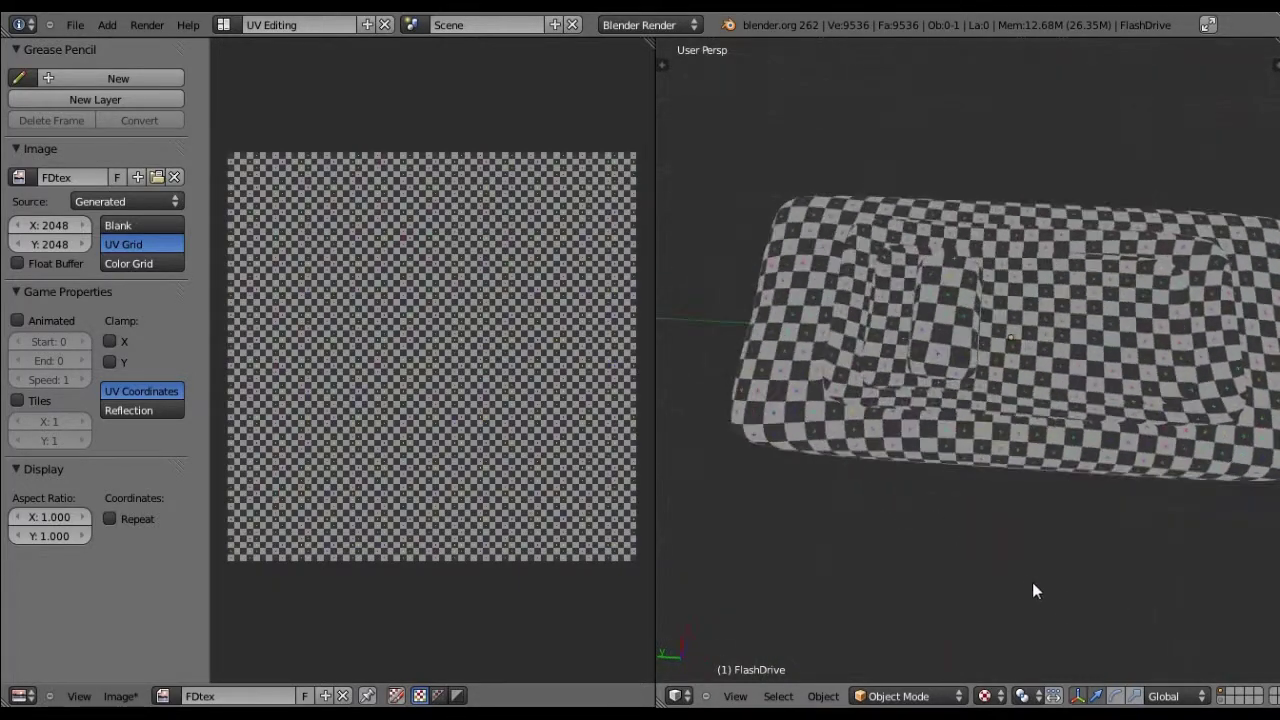
scroll(1034, 591, "up", 3)
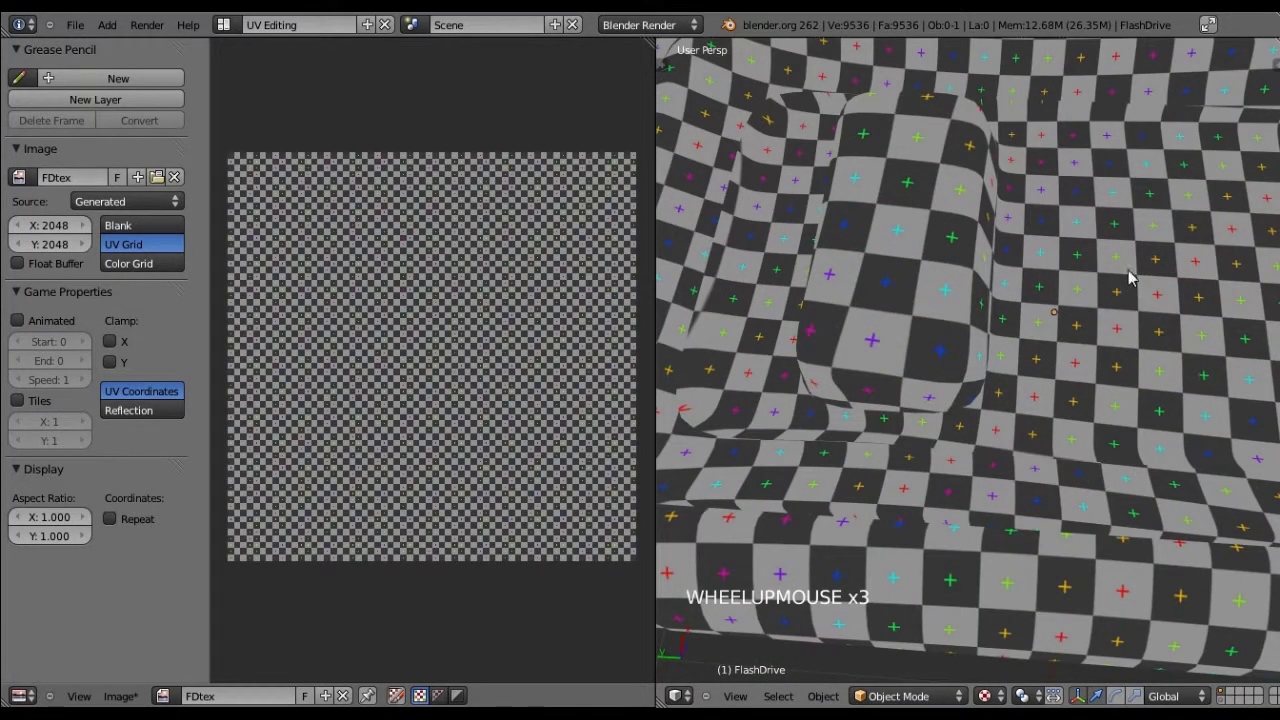
middle_click_drag(1191, 454, 921, 303)
scroll(1023, 320, "down", 2)
scroll(940, 321, "up", 1)
scroll(1106, 334, "down", 2)
middle_click_drag(1106, 334, 855, 355)
middle_click_drag(1202, 332, 976, 337)
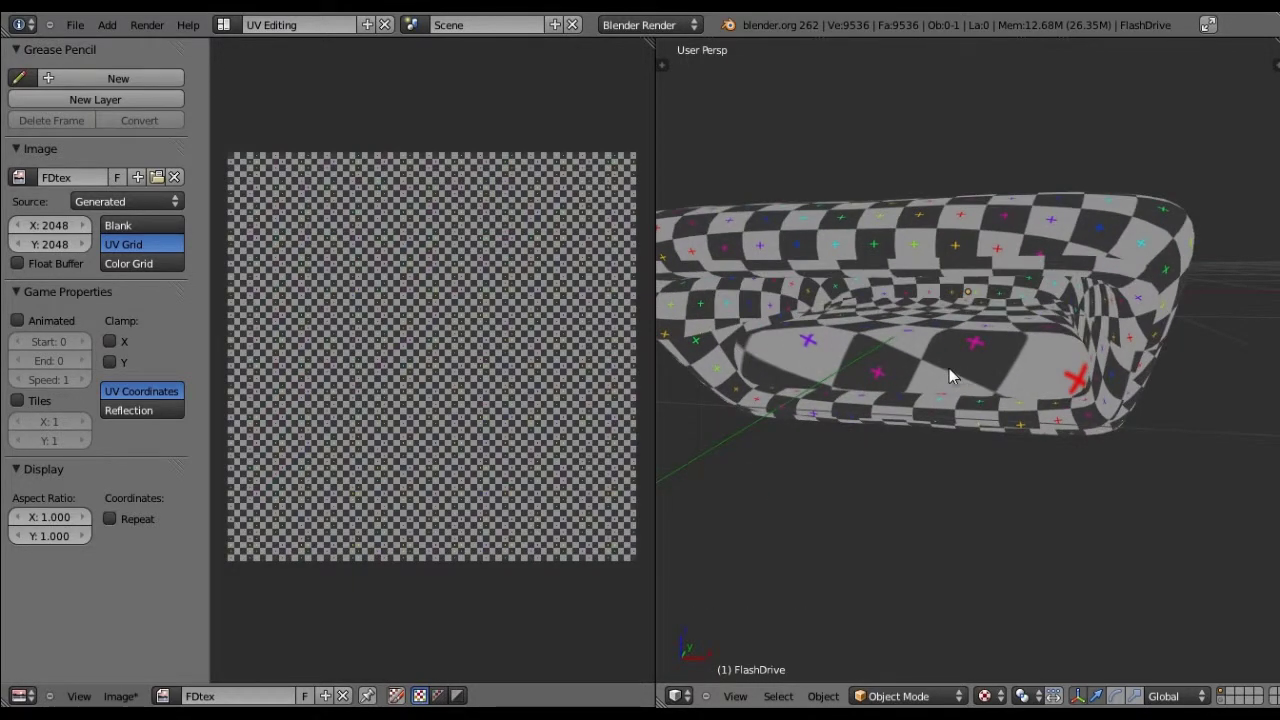
Return to Edit Mode and examine the checker pattern inside the opening at the flash drive's end
key("Tab")
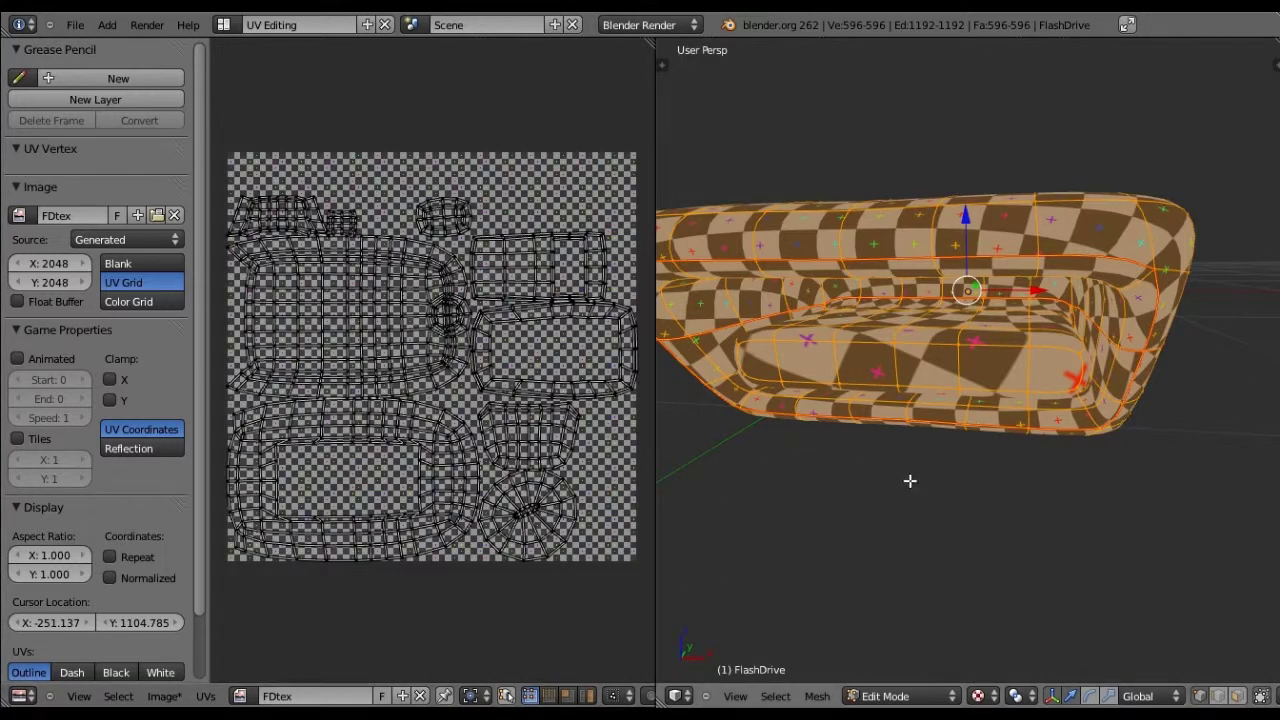
middle_click_drag(910, 481, 884, 459, "shift")
scroll(922, 350, "up", 2)
scroll(921, 350, "down", 2)
middle_click_drag(915, 377, 840, 230)
scroll(826, 204, "up", 1)
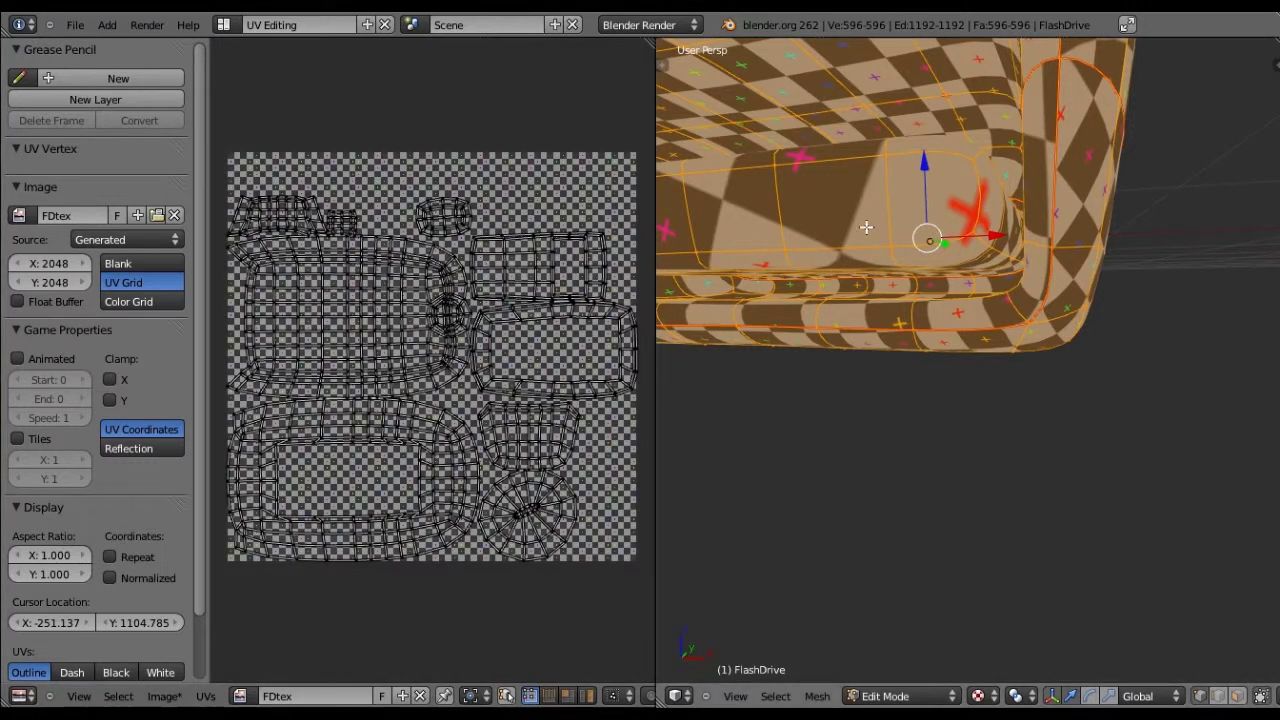
middle_click_drag(903, 256, 922, 340)
middle_click_drag(815, 381, 977, 297, "shift")
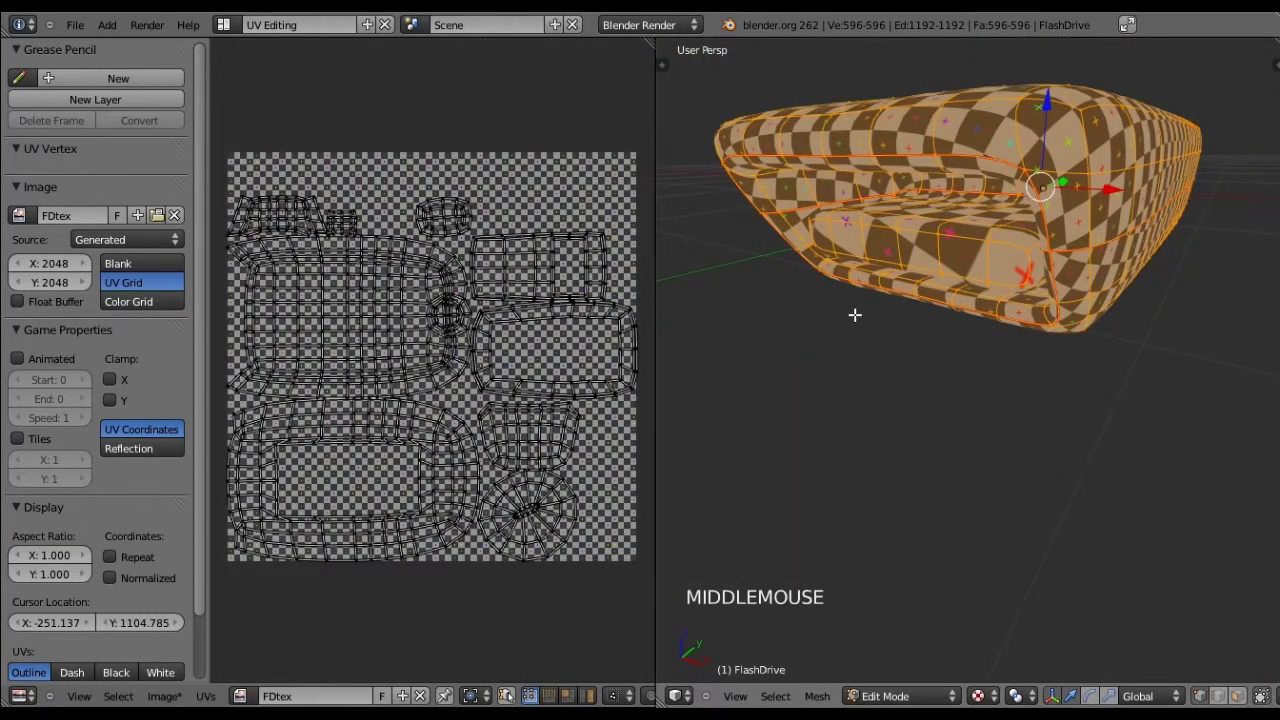
Average the scale of all UV islands and pack them into the image area
key("a")
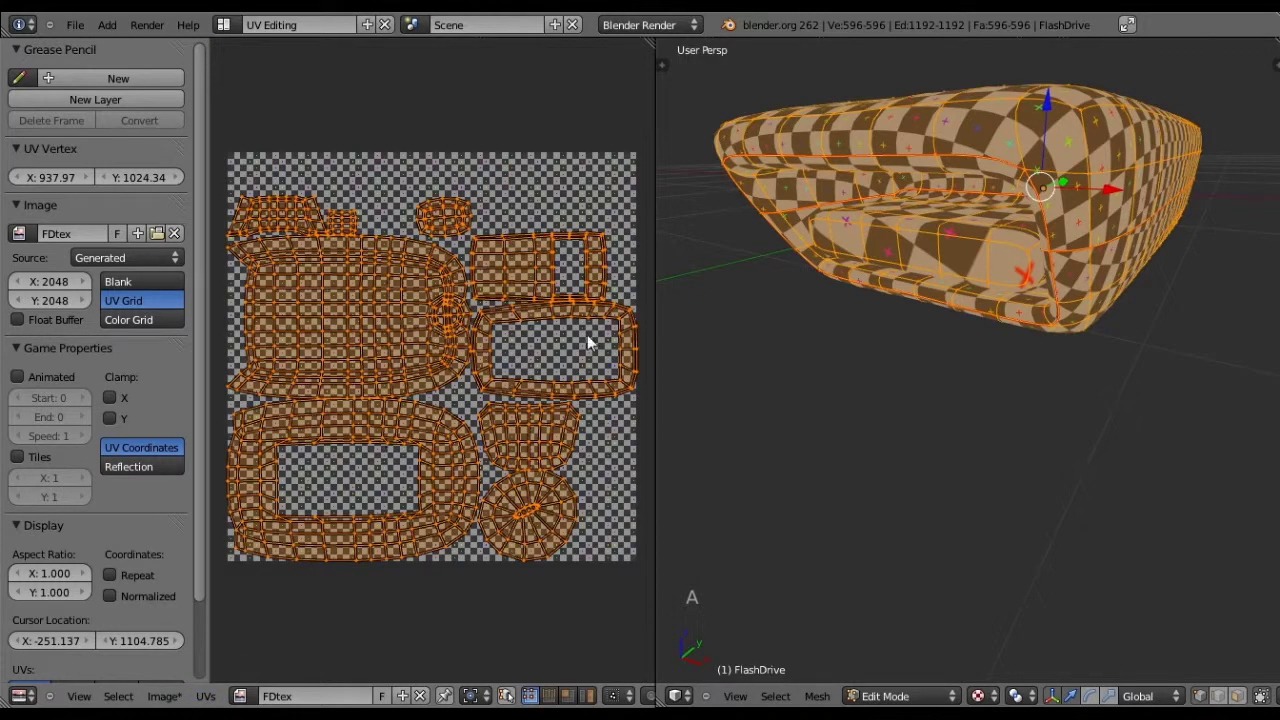
left_click(208, 697)
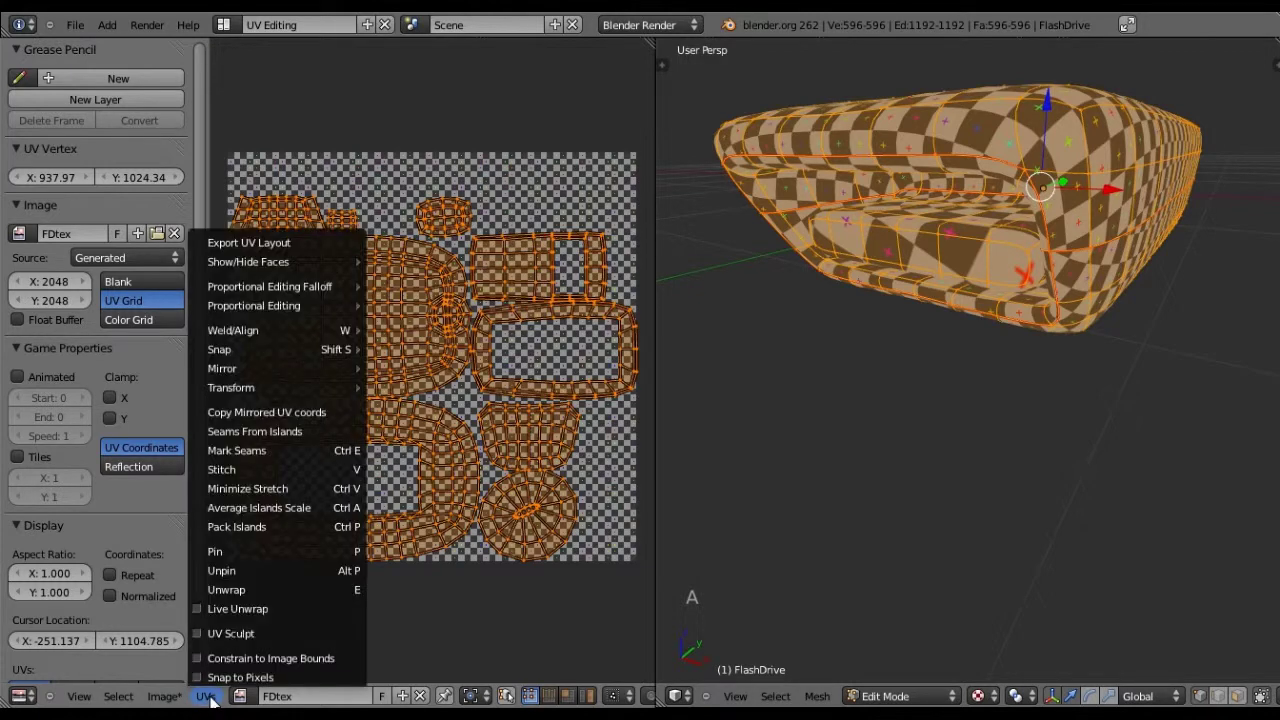
left_click(287, 508)
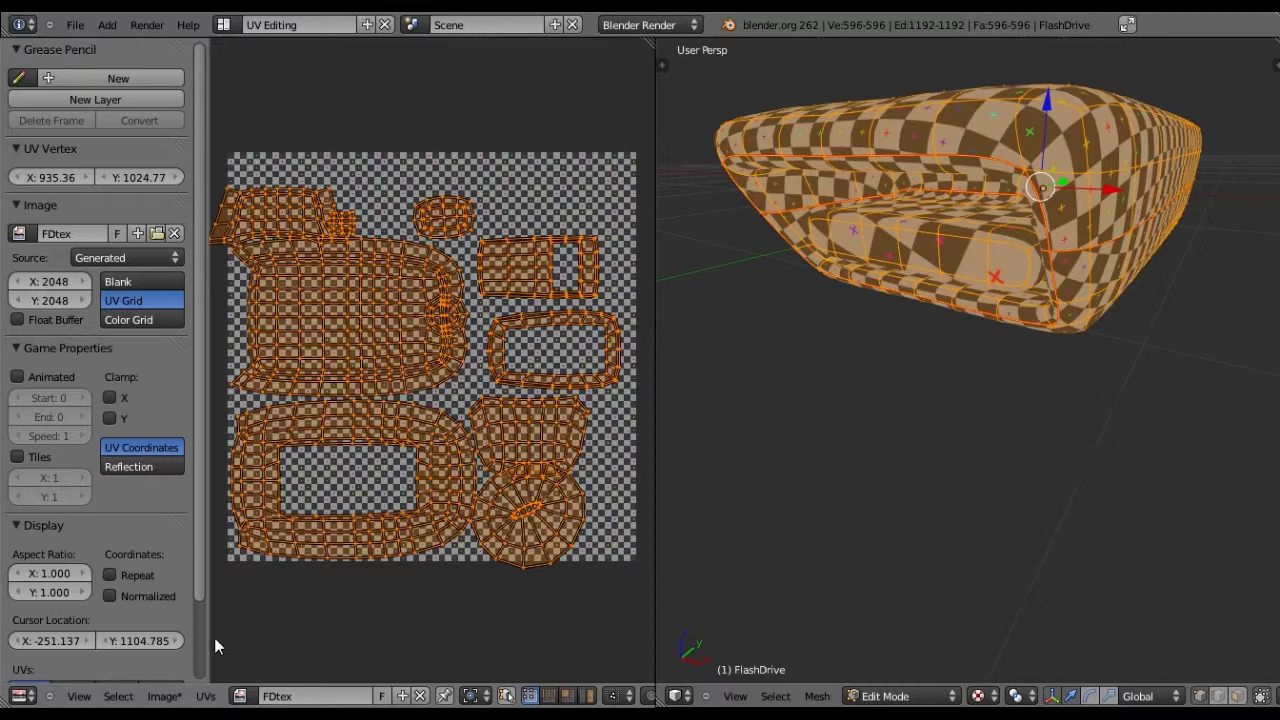
left_click(205, 696)
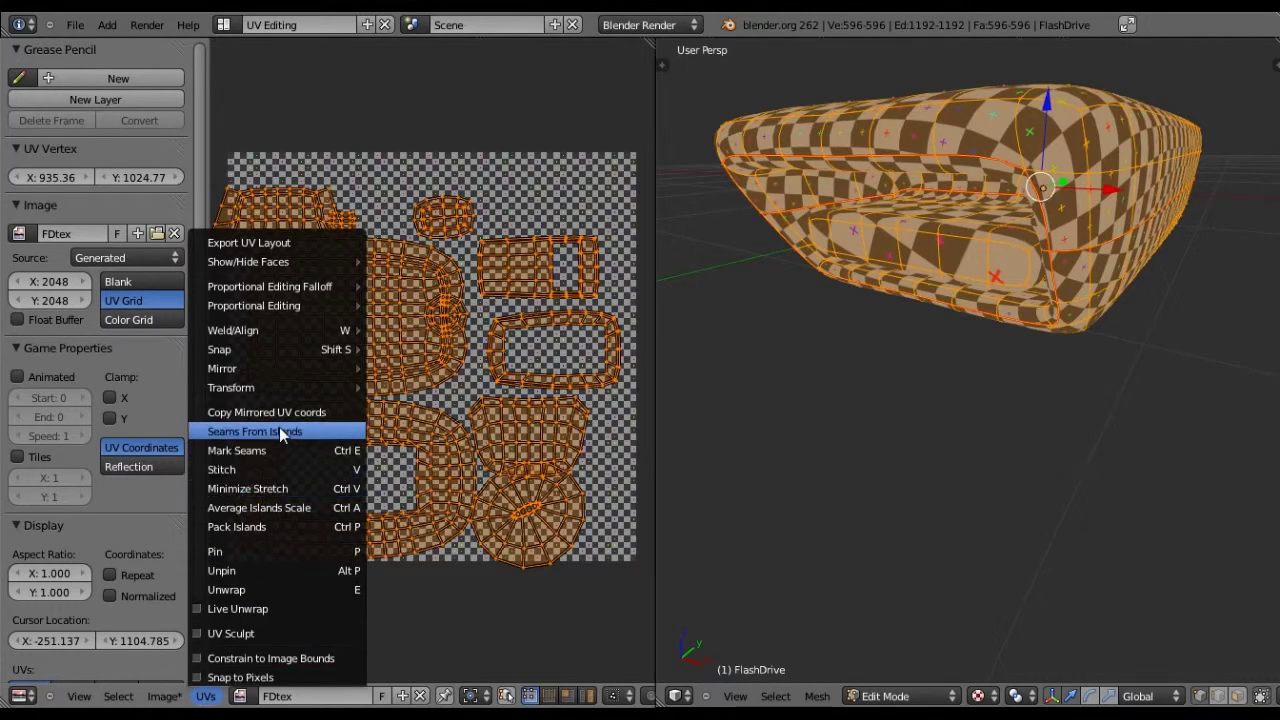
left_click(296, 525)
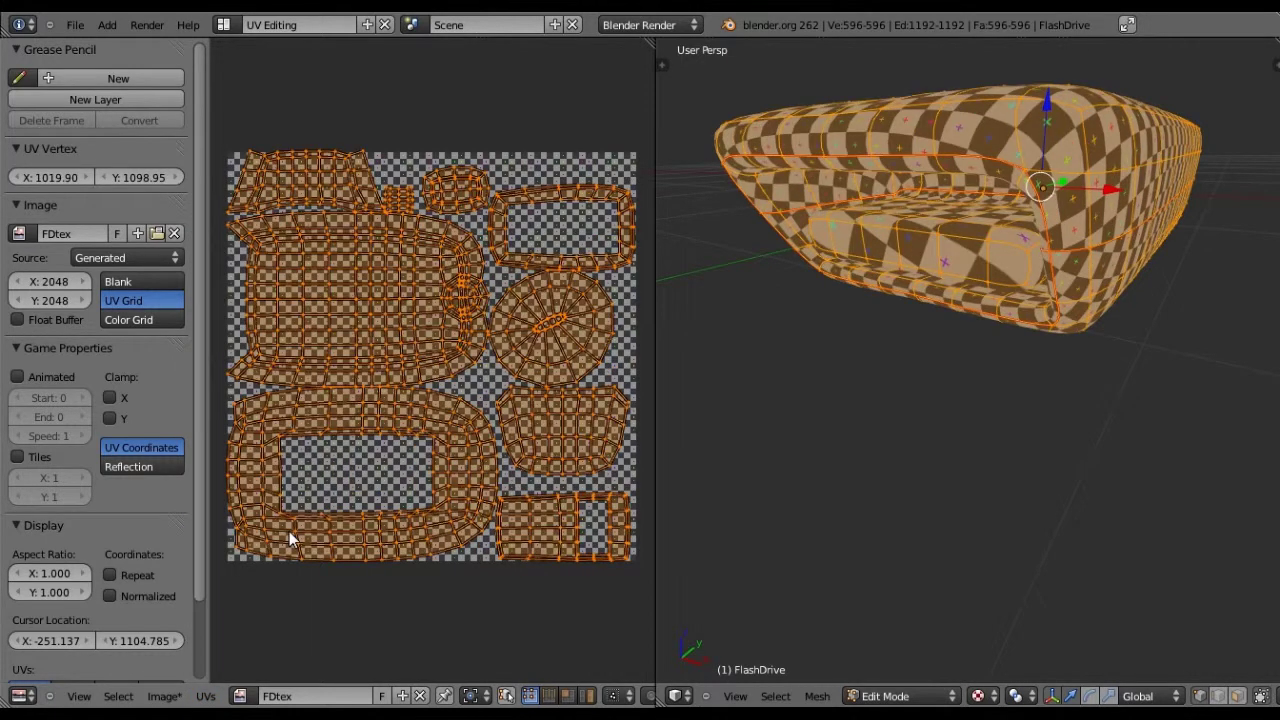
Run Minimize Stretch on all UV islands with a blend of 0.00
left_click(206, 697)
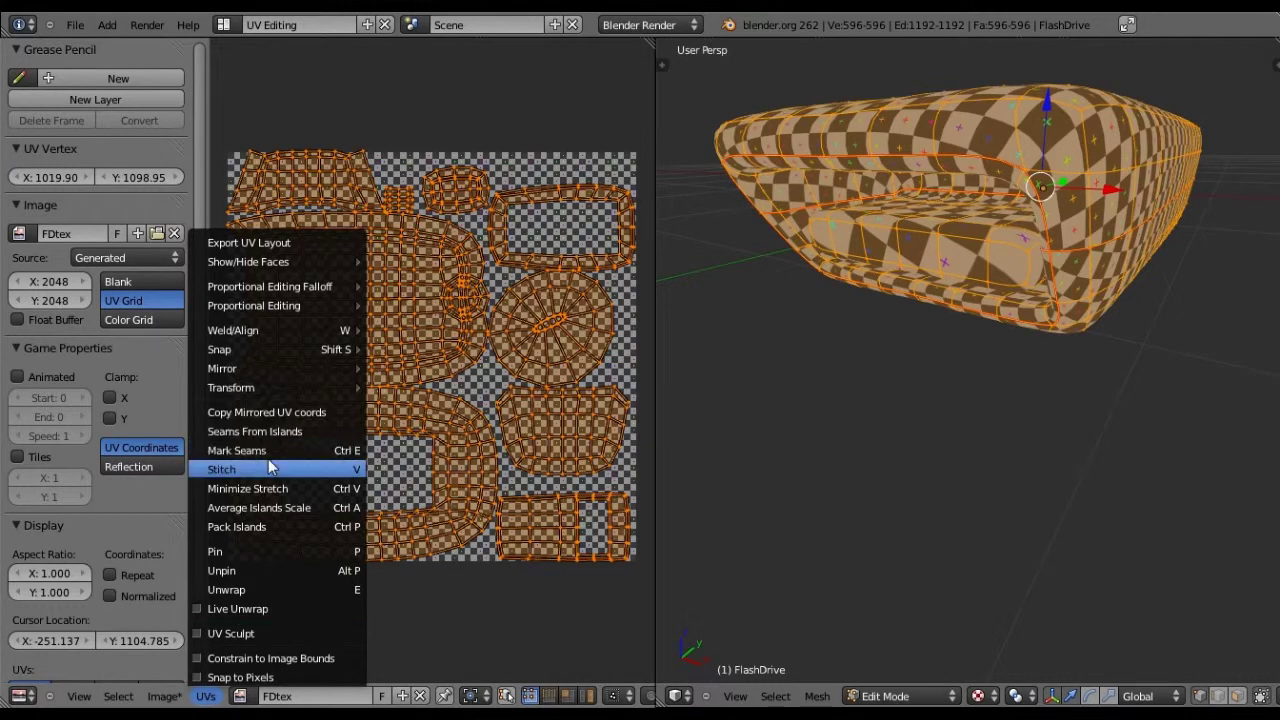
left_click(315, 487)
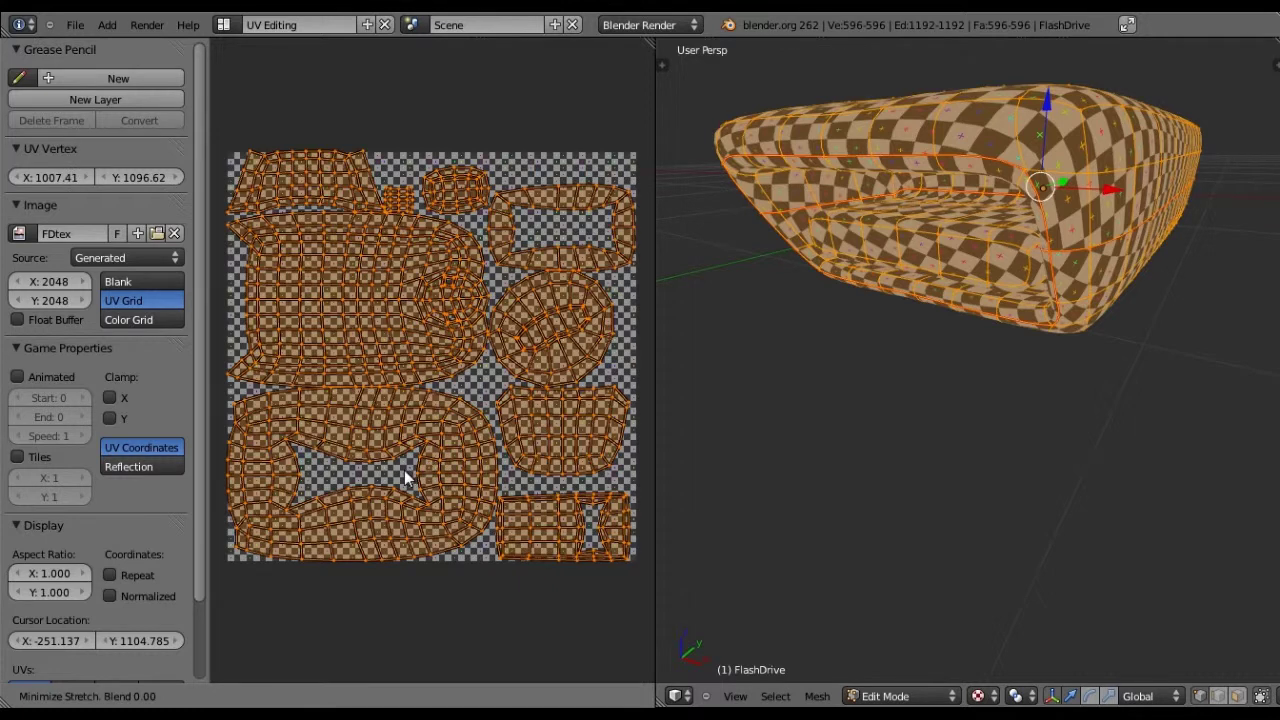
left_click(552, 227)
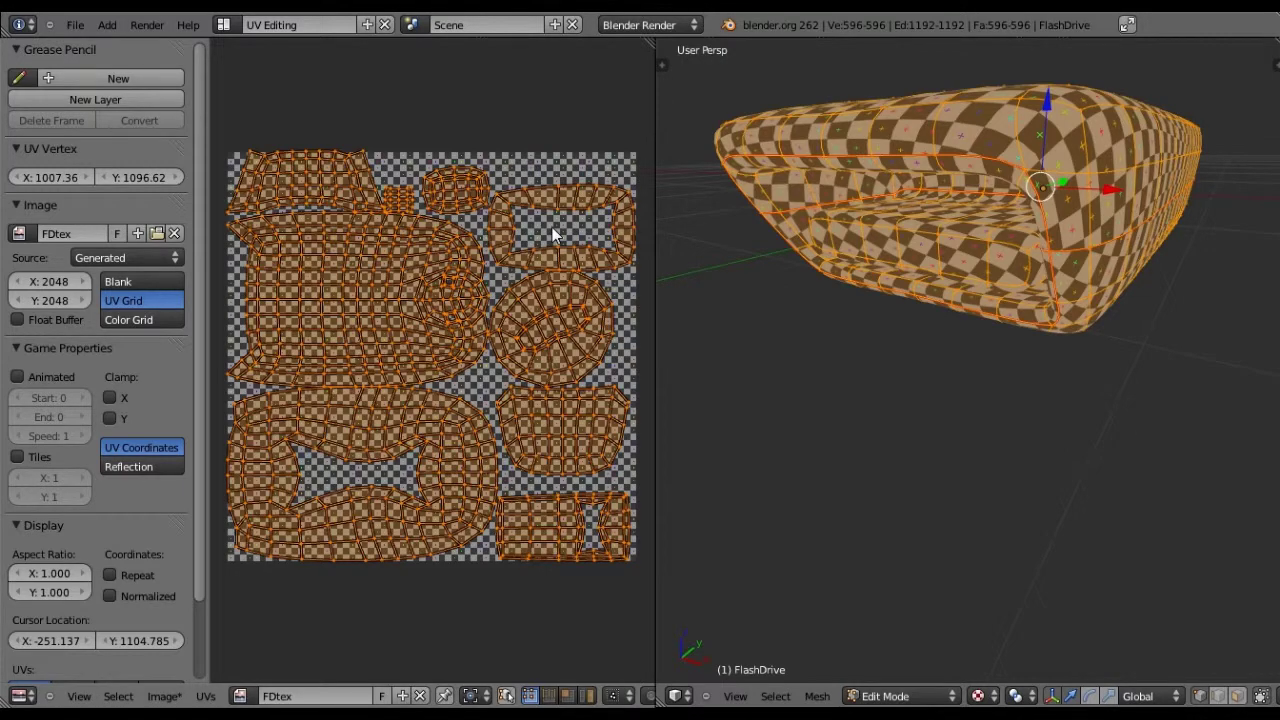
Examine the checker pattern around the flash drive and compare it with the relaxed UV islands
middle_click_drag(940, 463, 1017, 557)
scroll(893, 527, "down", 2)
scroll(934, 507, "up", 1)
middle_click_drag(834, 471, 700, 505)
scroll(934, 507, "up", 2)
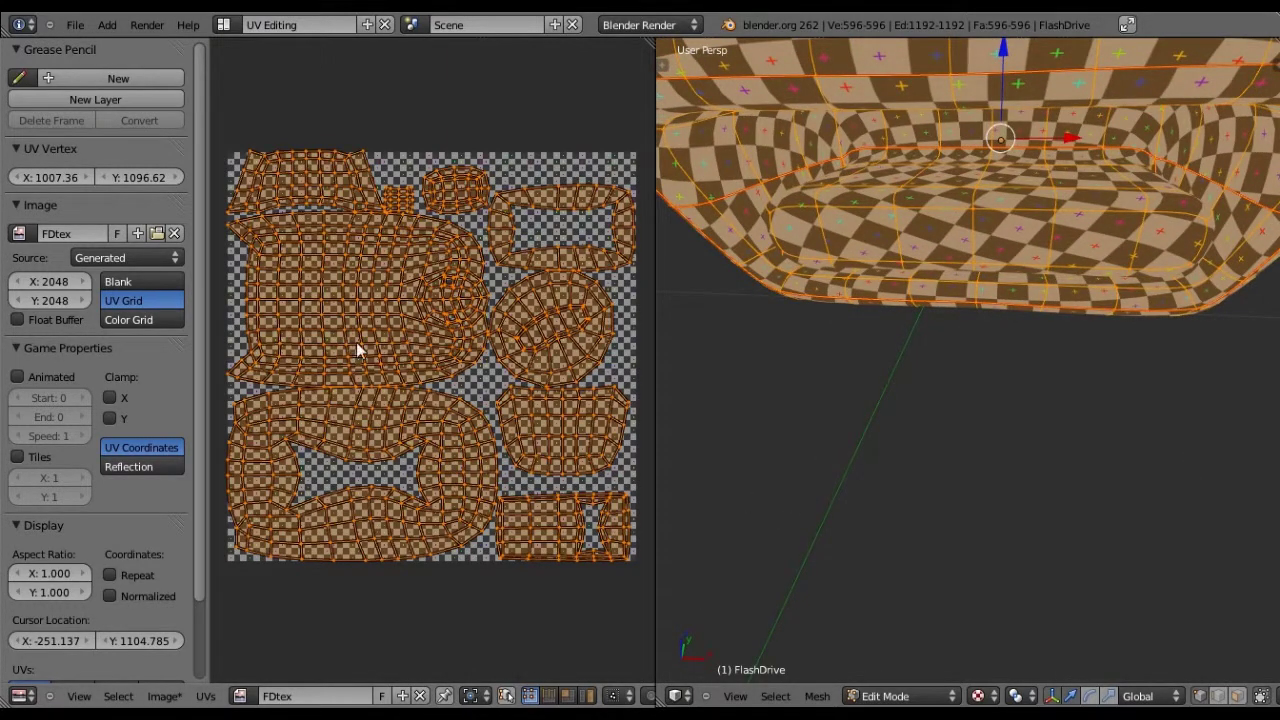
mouse_move(964, 494)
middle_mouse_down()
mouse_move(926, 517)
mouse_move(956, 481)
middle_mouse_up()
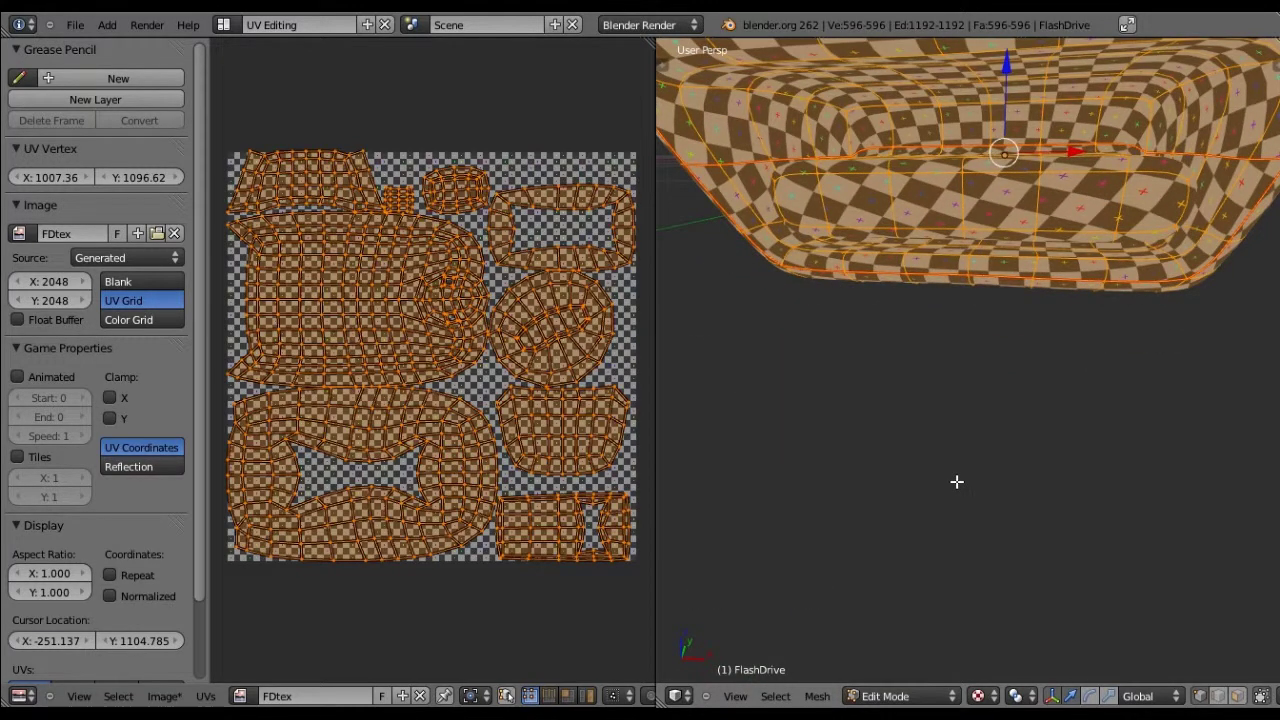
middle_click_drag(757, 426, 1000, 520, "shift")
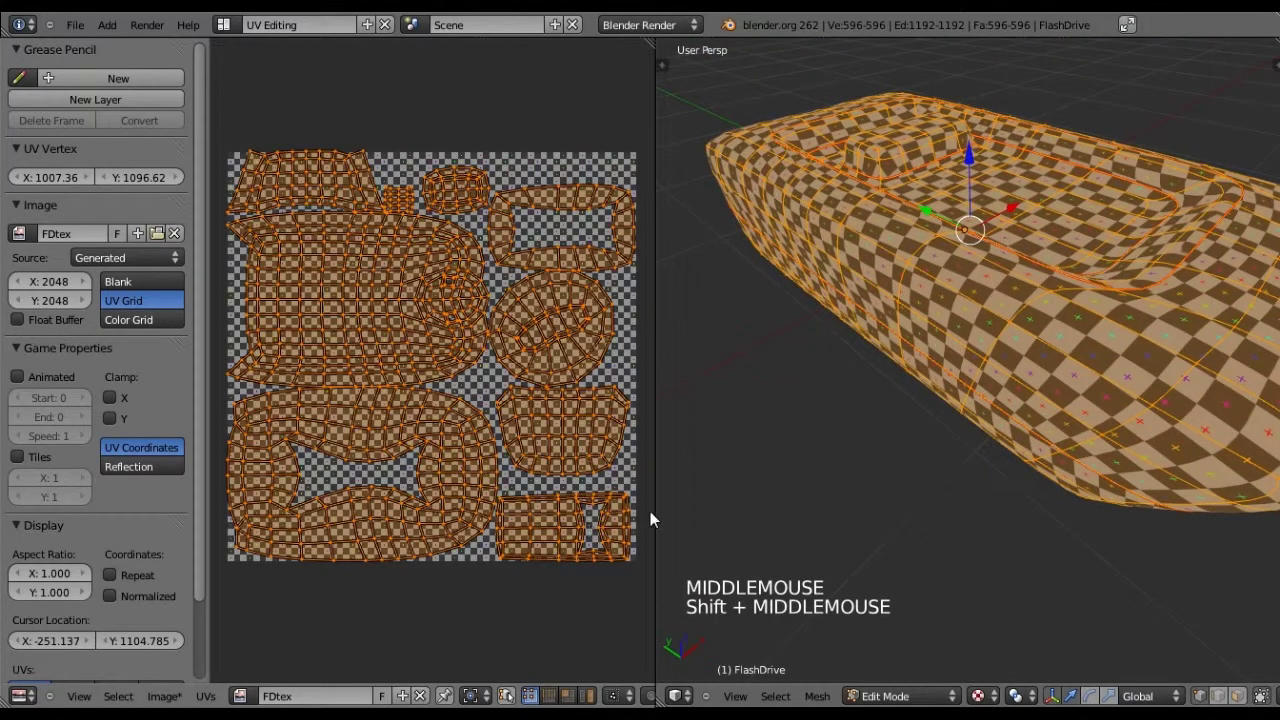
middle_click_drag(791, 486, 856, 542)
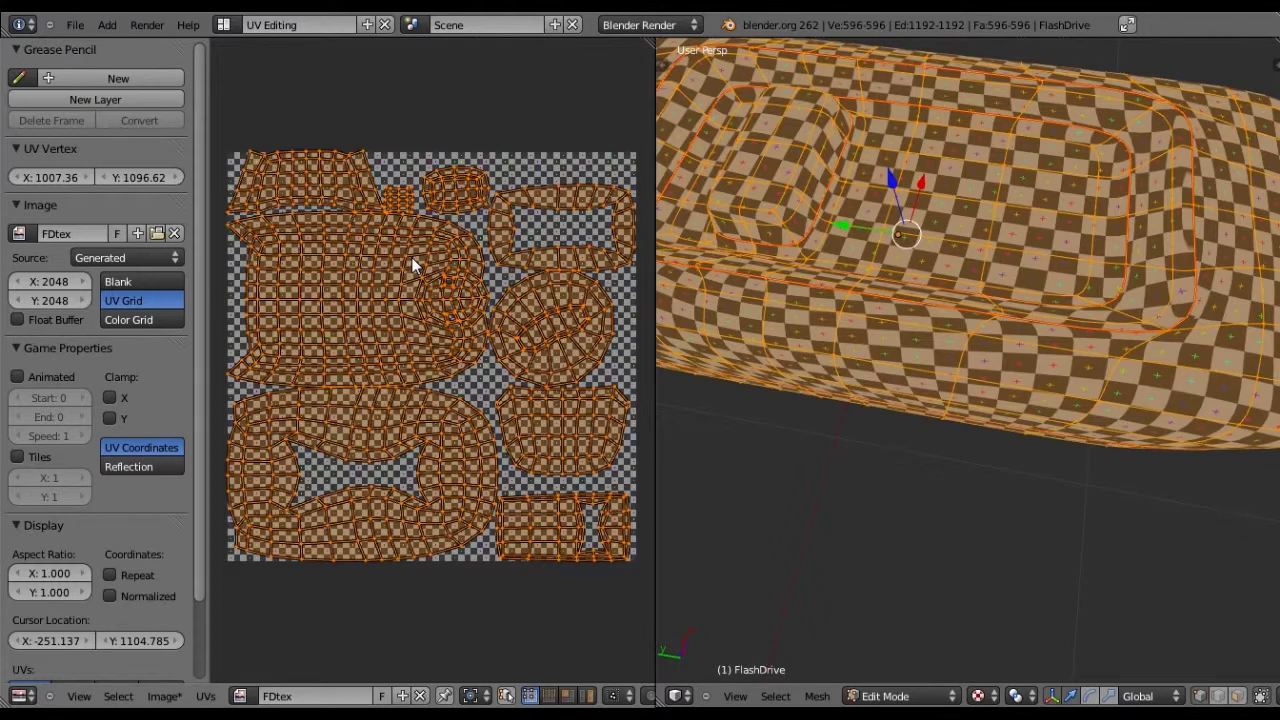
middle_click_drag(1076, 437, 870, 310)
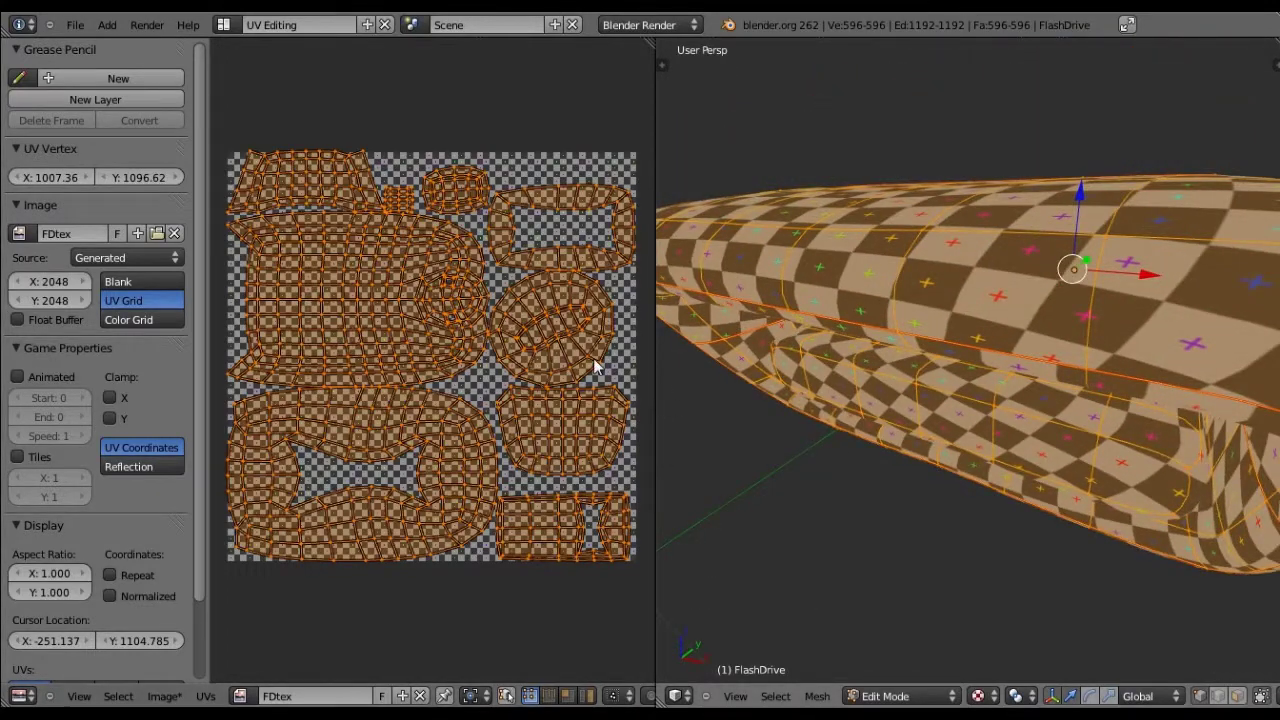
mouse_move(488, 463)
middle_mouse_down()
mouse_move(472, 463)
mouse_move(483, 443)
middle_mouse_up()
scroll(430, 455, "down", 1)
scroll(426, 453, "up", 1)
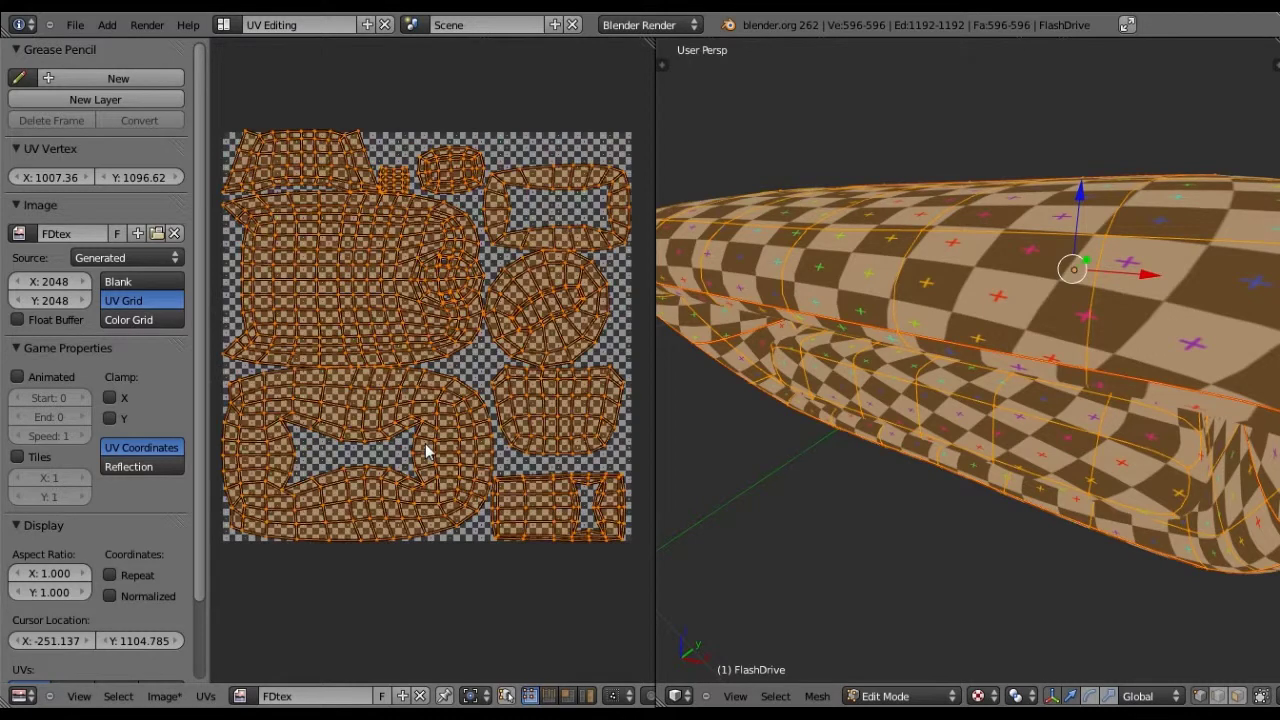
Widen the UV editing area slightly and deselect all UVs
left_click_drag(210, 328, 186, 340)
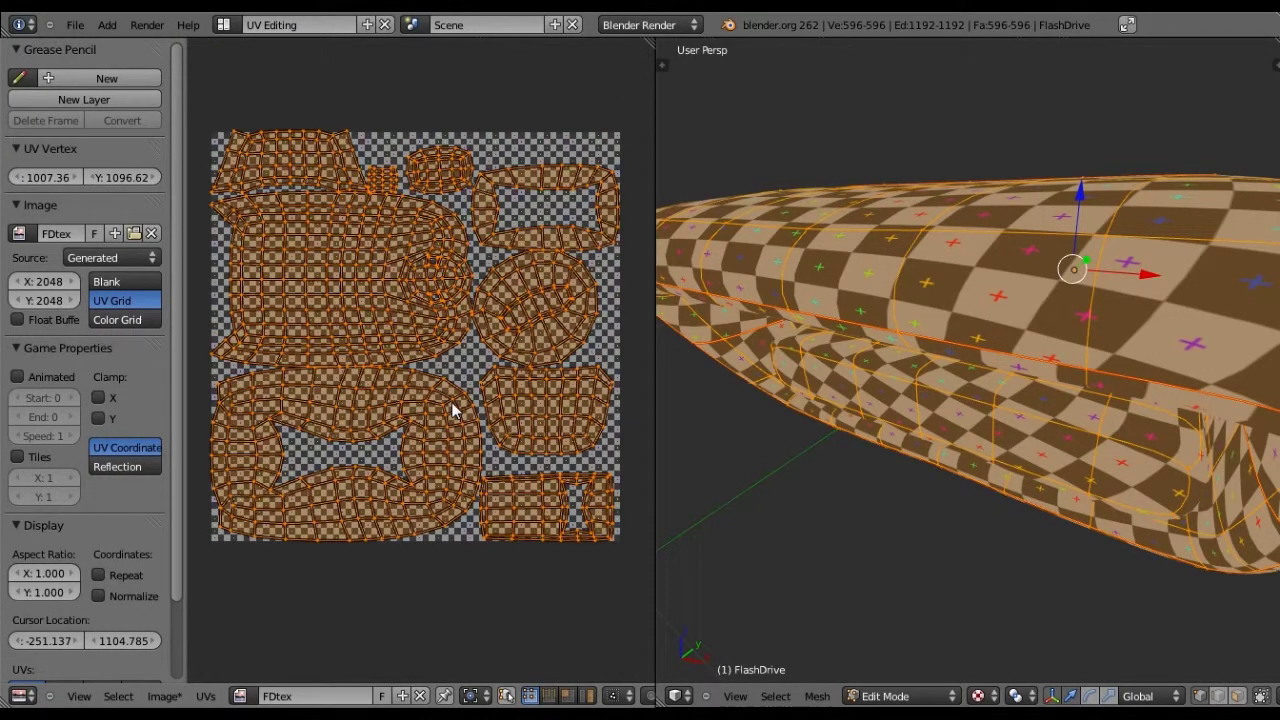
middle_click_drag(713, 469, 846, 466, "shift")
scroll(966, 526, "down", 2)
middle_click_drag(966, 526, 963, 551)
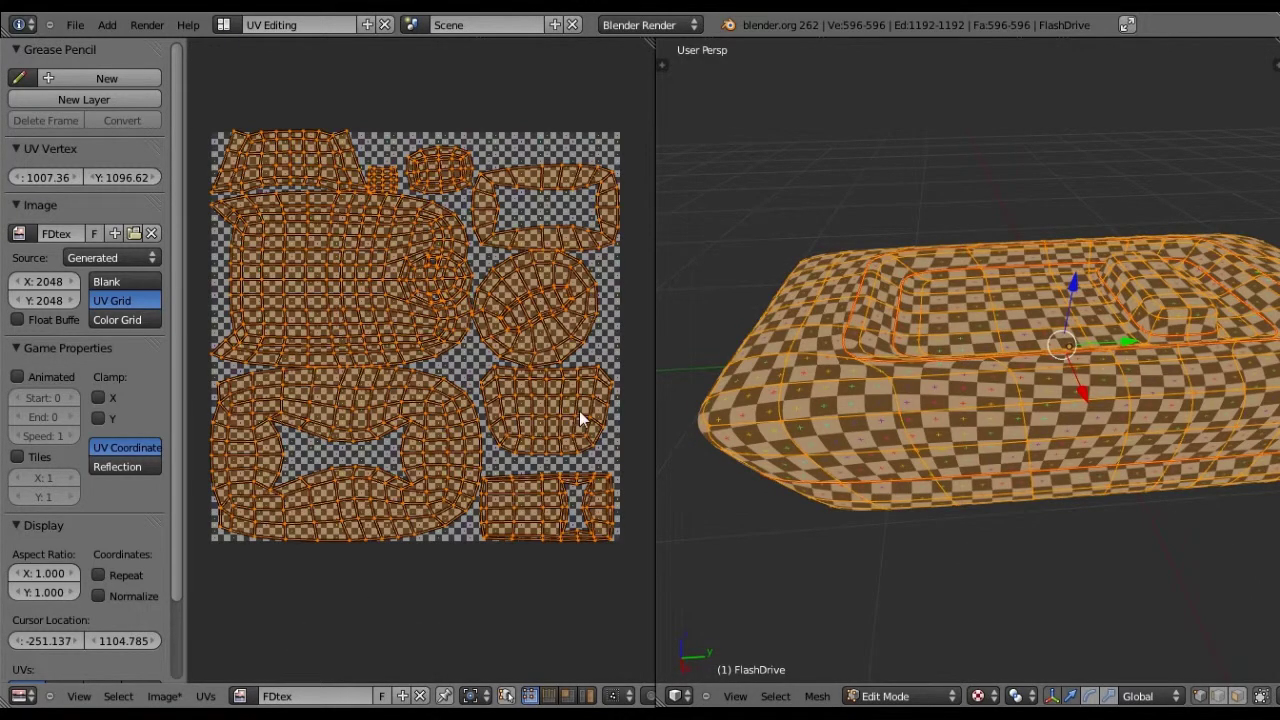
key("a")
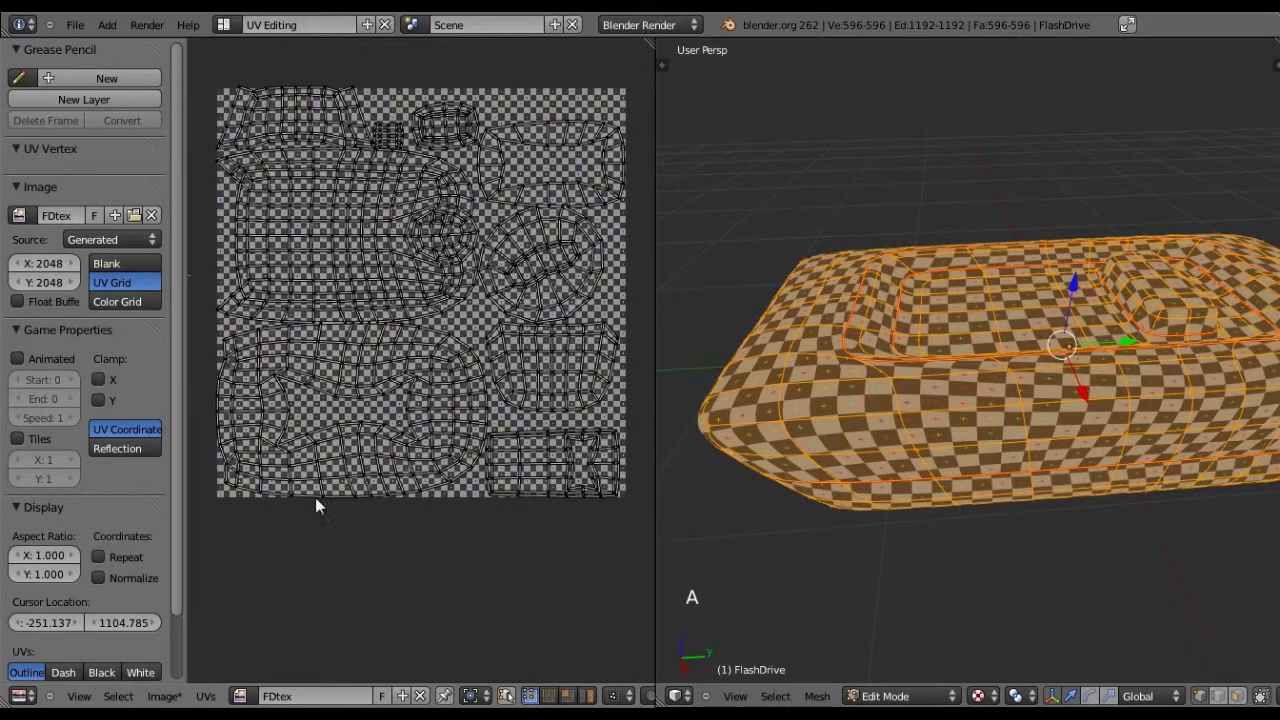
Examine the checker pattern on the flash drive in Object Mode and return to Edit Mode
middle_click_drag(843, 557, 970, 552)
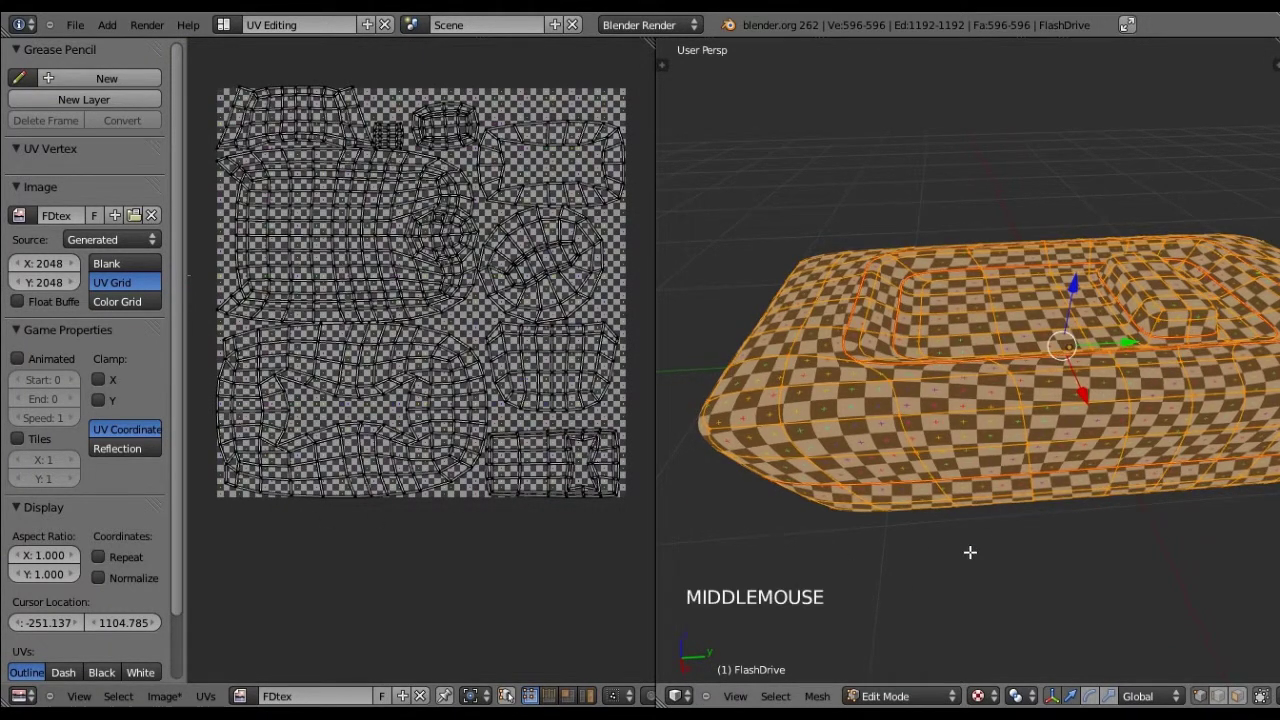
key("Tab")
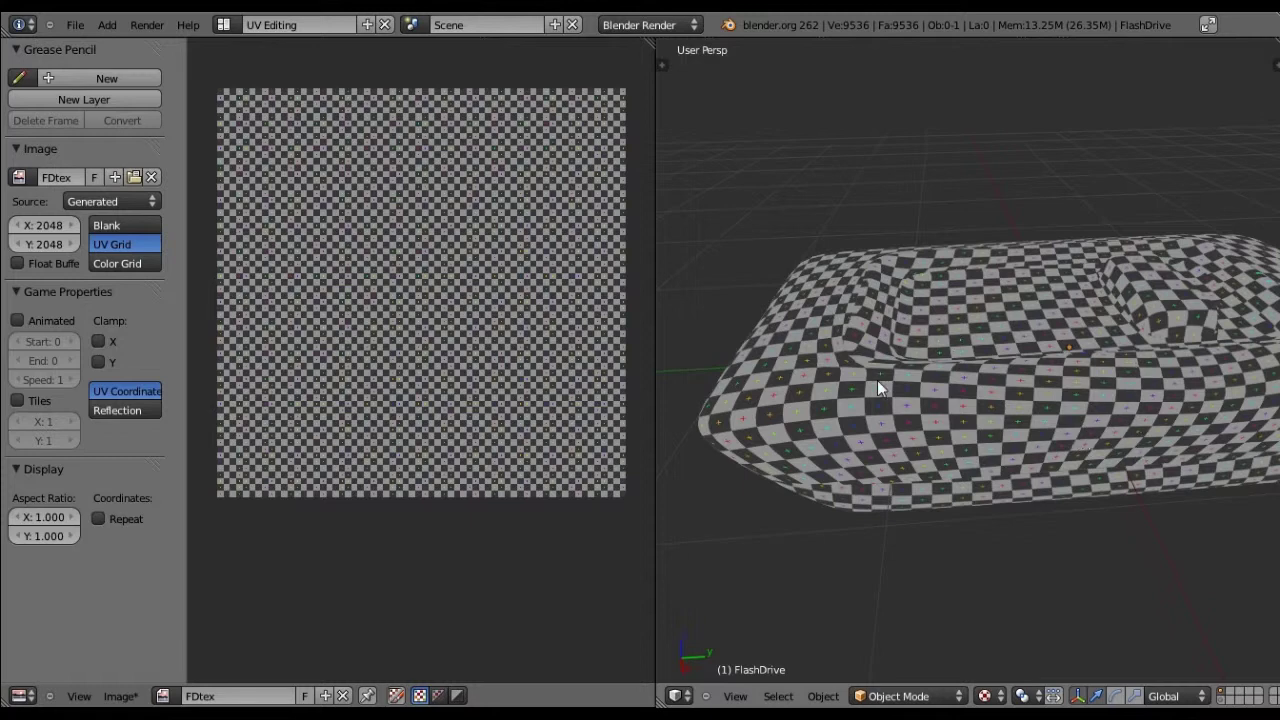
key("Tab")
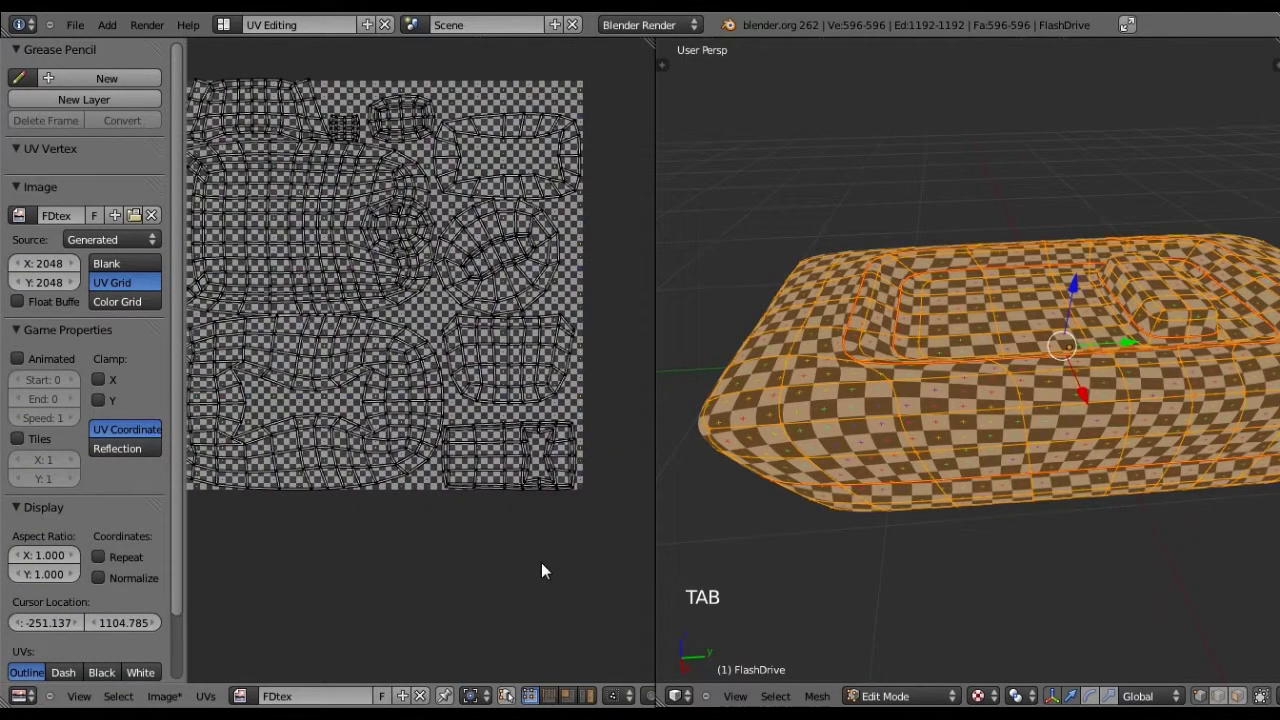
Enable image painting mode for the FDtex image in the UV/Image Editor
scroll(590, 696, "down", 8)
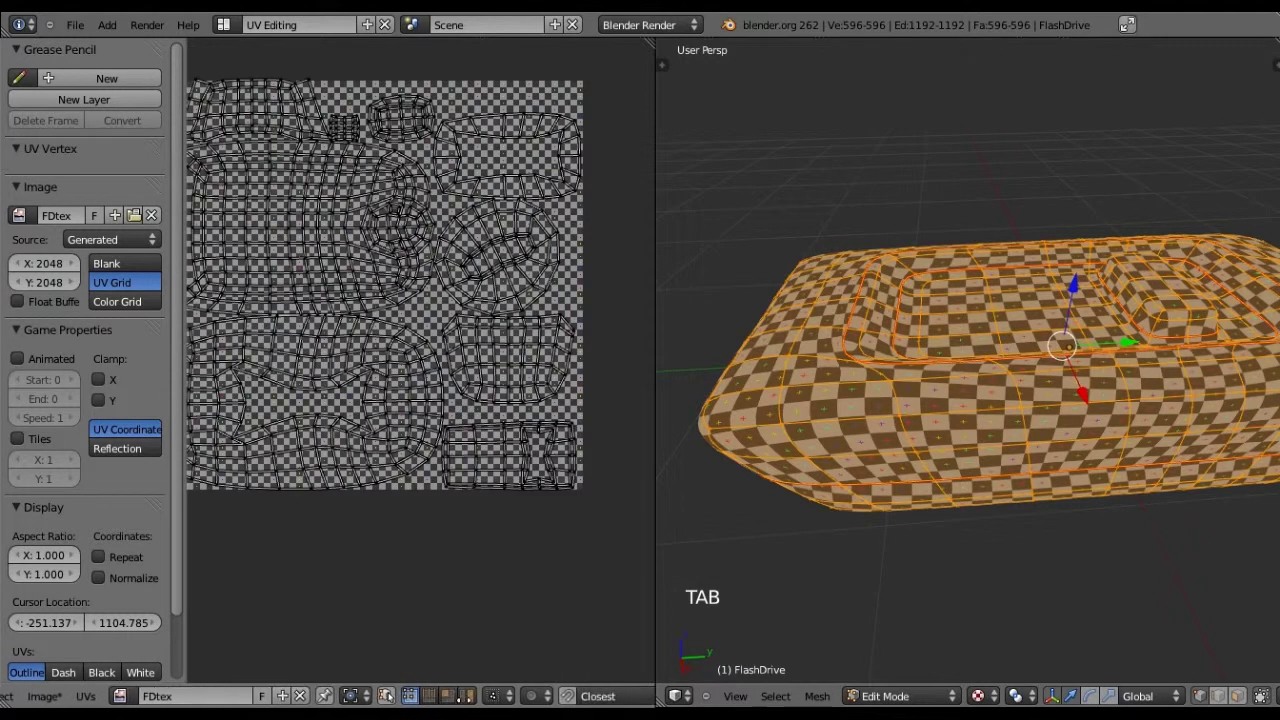
scroll(298, 696, "down", 10)
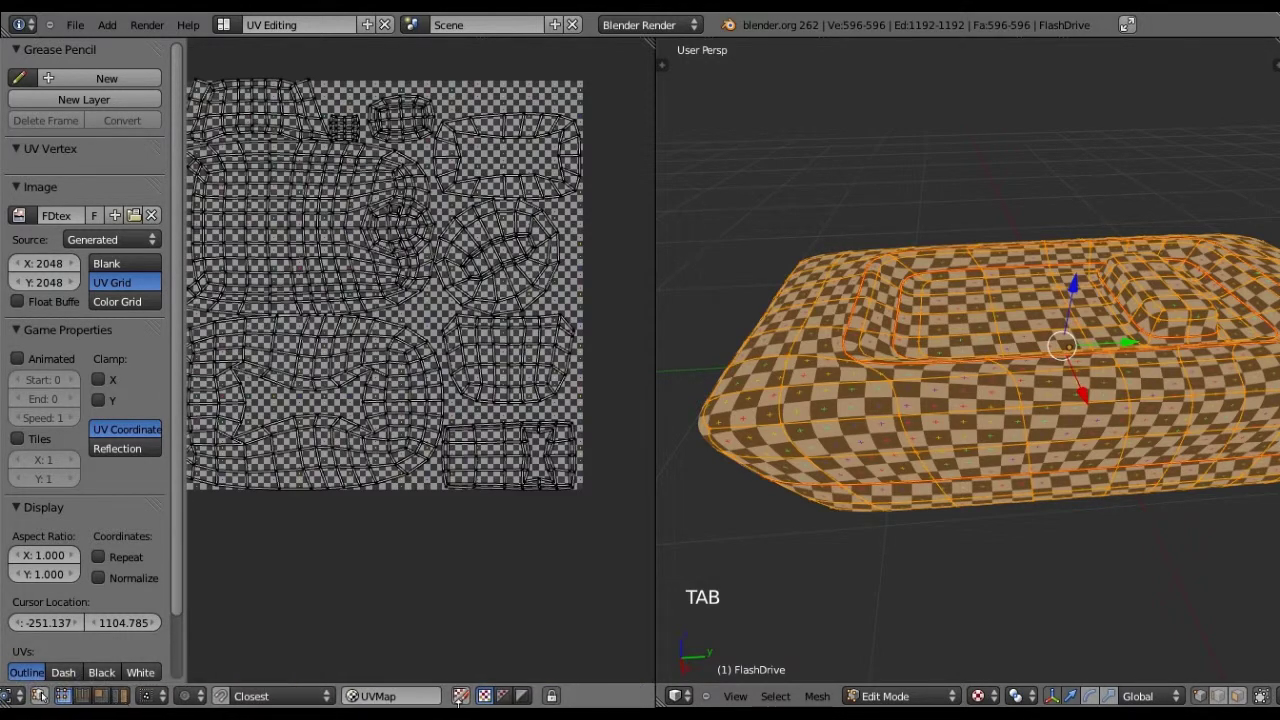
right_click(619, 699)
left_click(377, 598)
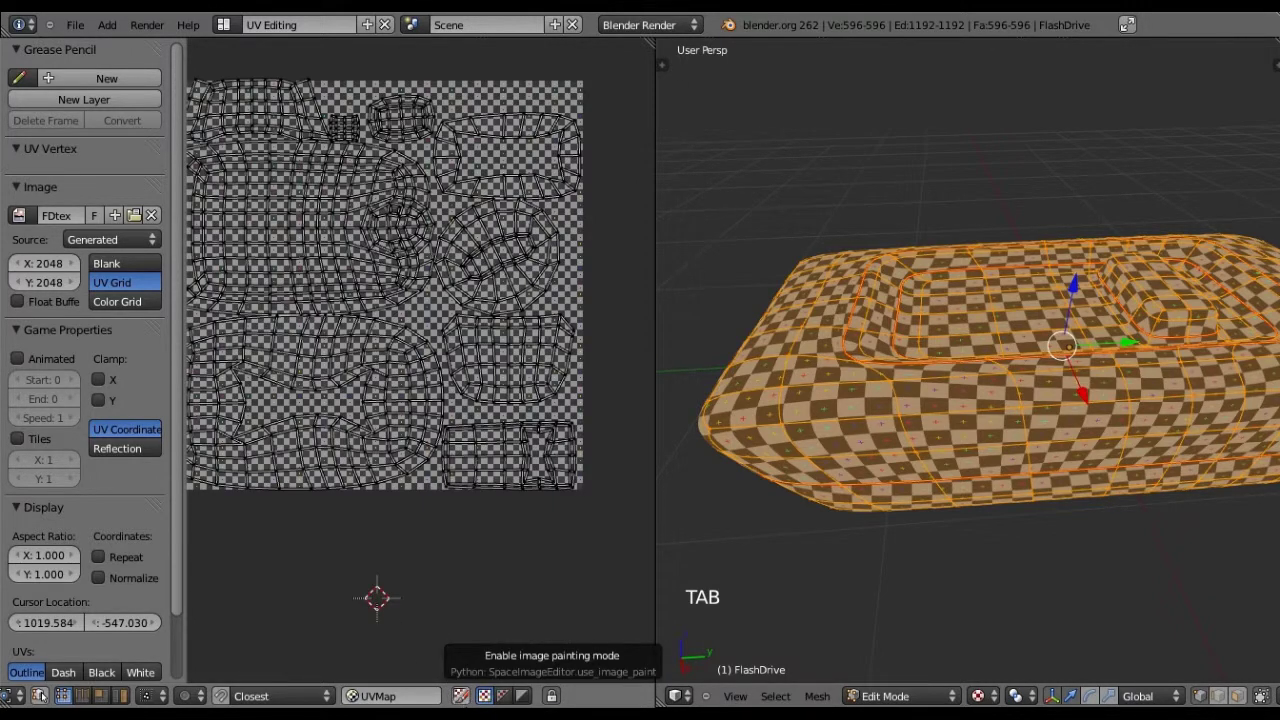
left_click(461, 697)
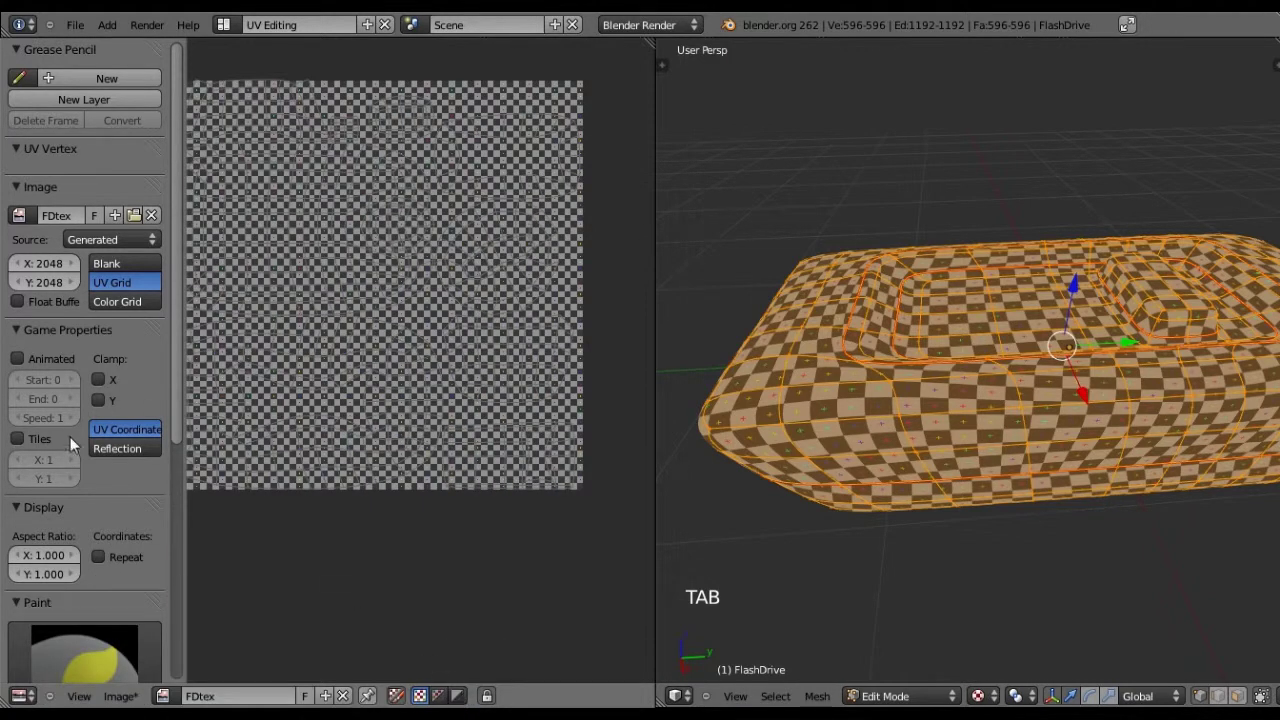
Widen the image properties area and bring the TexDraw brush's Paint settings fully into view
scroll(89, 425, "down", 4)
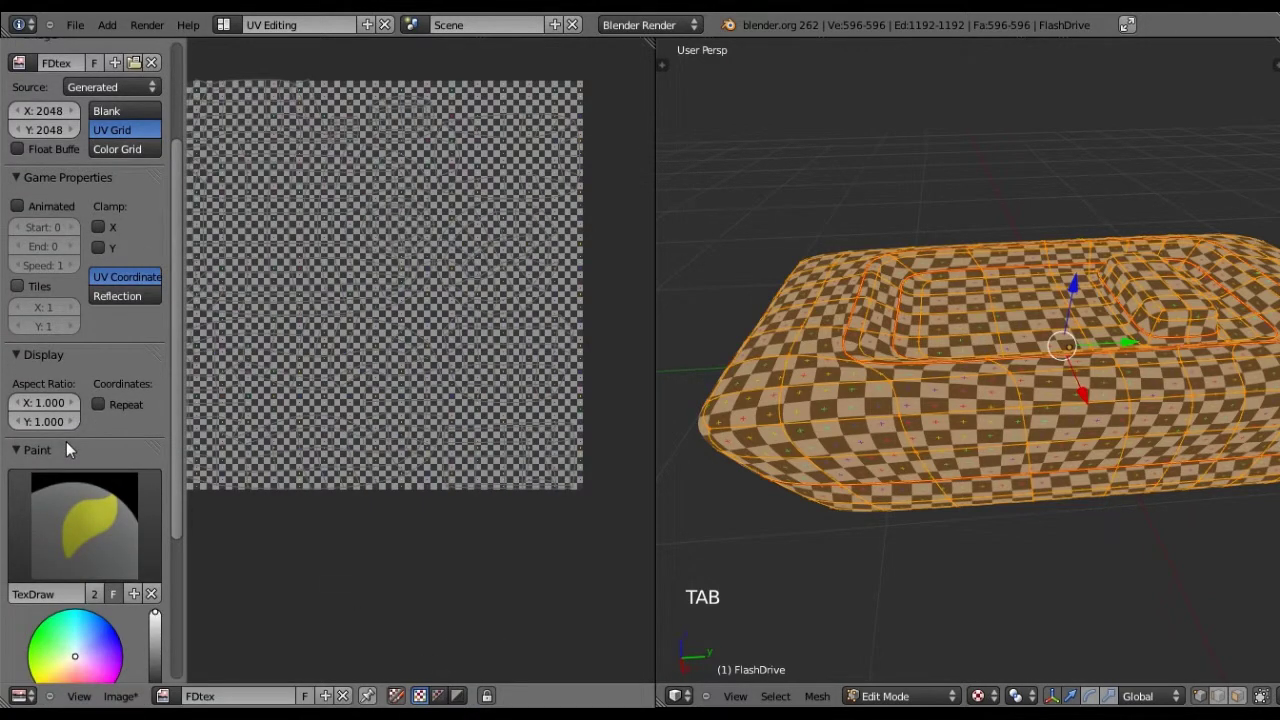
scroll(70, 472, "down", 2)
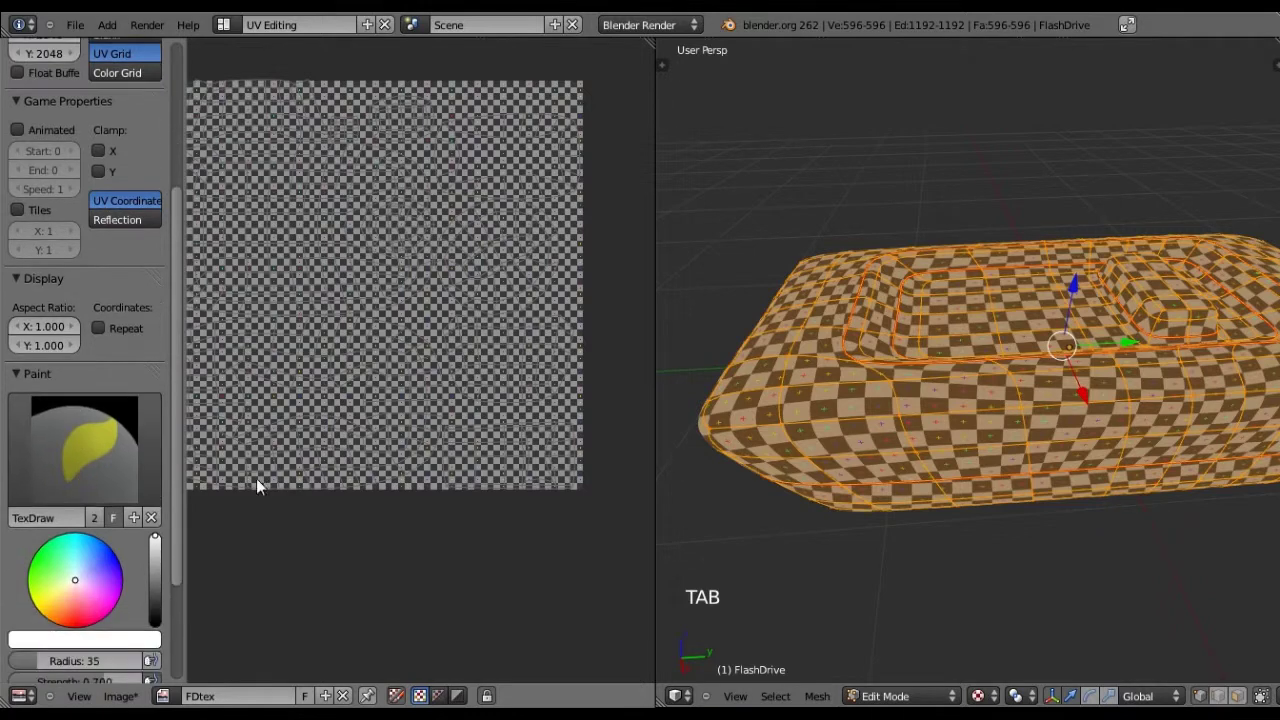
middle_click_drag(353, 435, 439, 424, "shift")
key("Tab")
key("Tab")
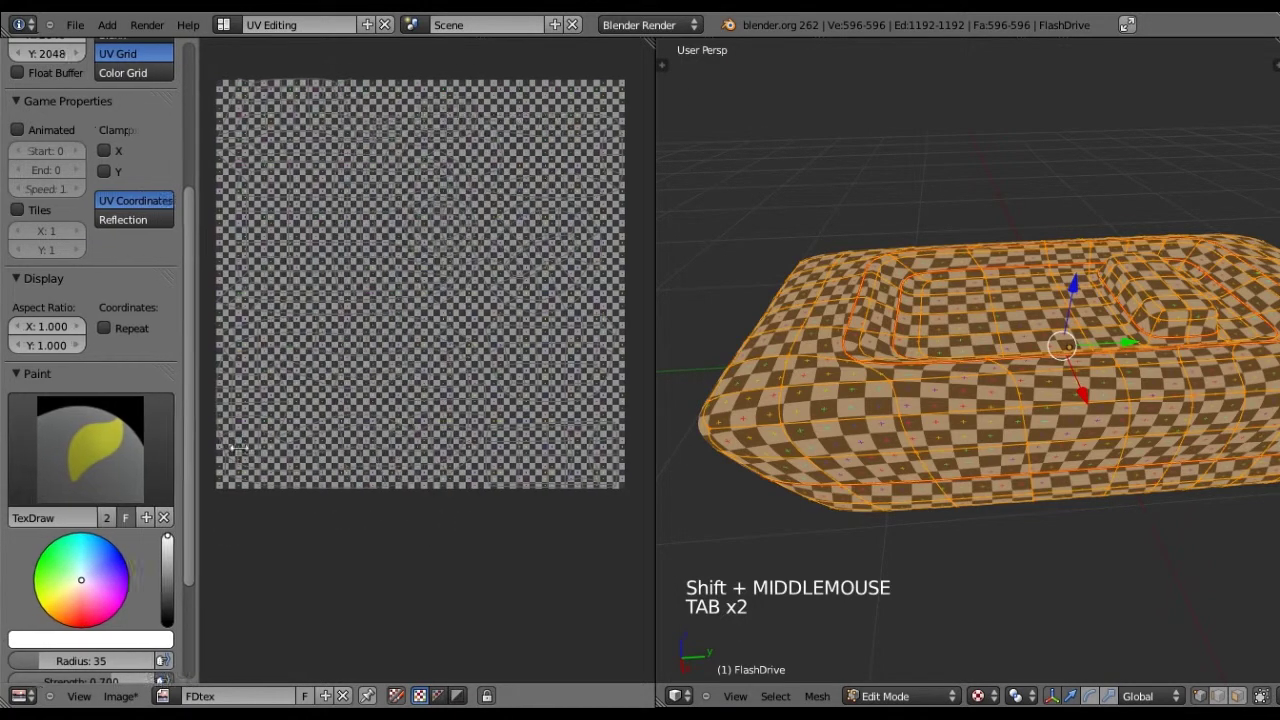
left_click_drag(181, 438, 240, 438)
scroll(110, 400, "up", 3)
scroll(110, 400, "down", 6)
scroll(96, 246, "up", 5)
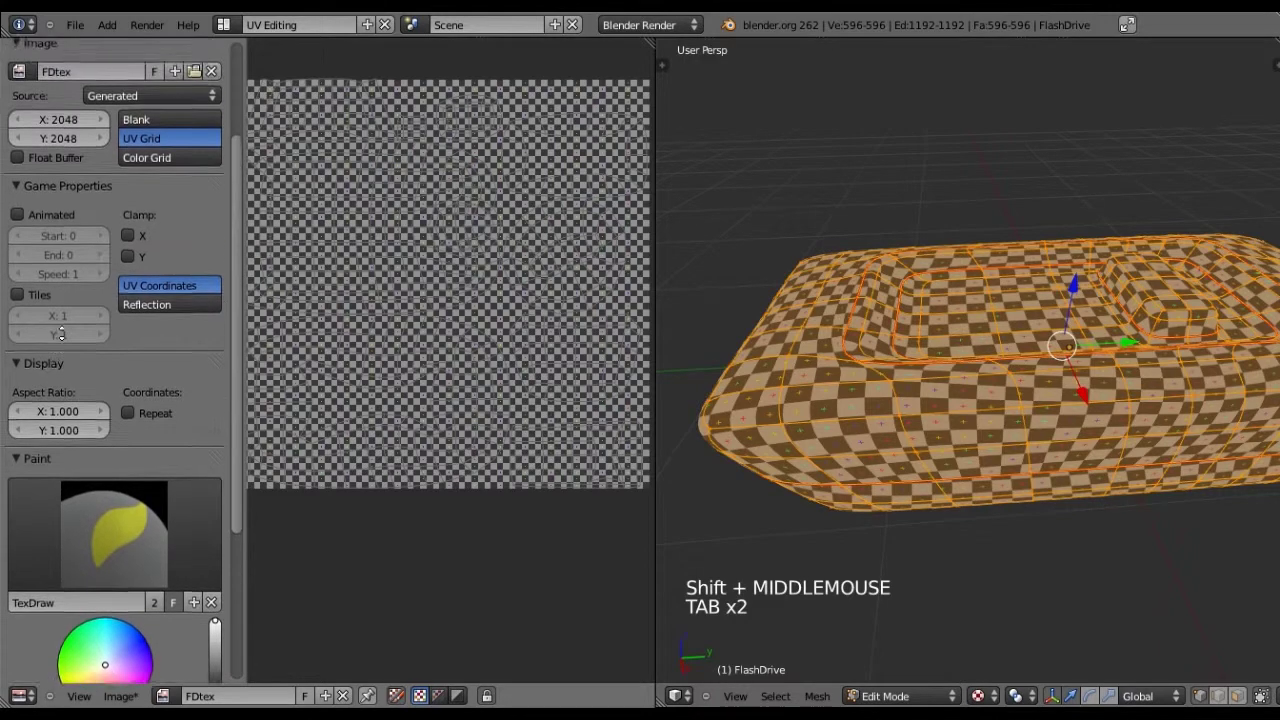
scroll(96, 246, "down", 1)
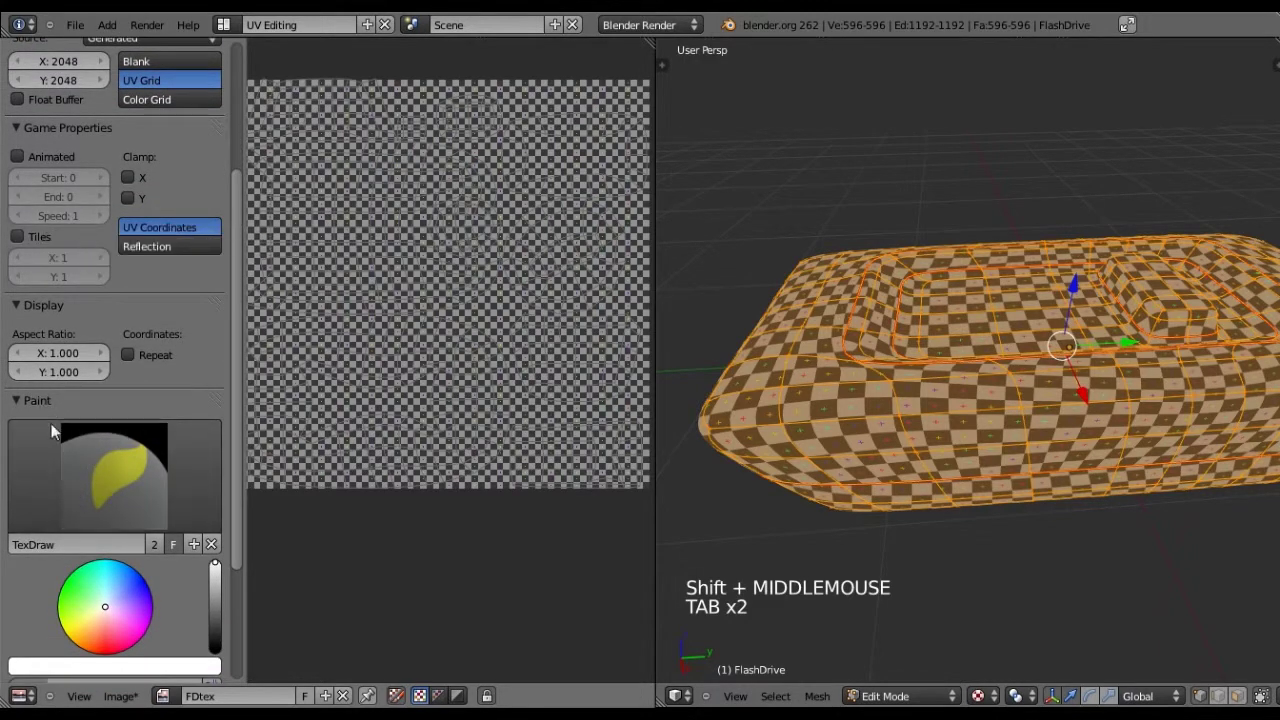
scroll(147, 351, "down", 5)
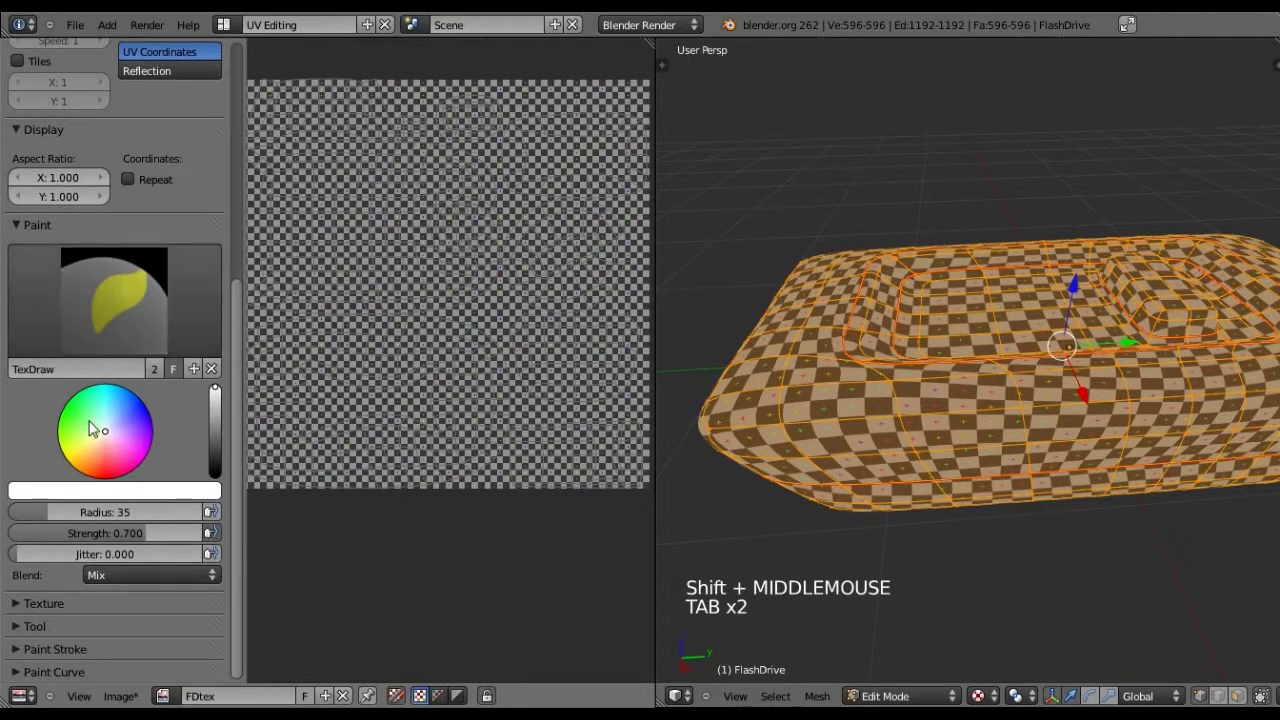
left_click(114, 300)
left_click(514, 408)
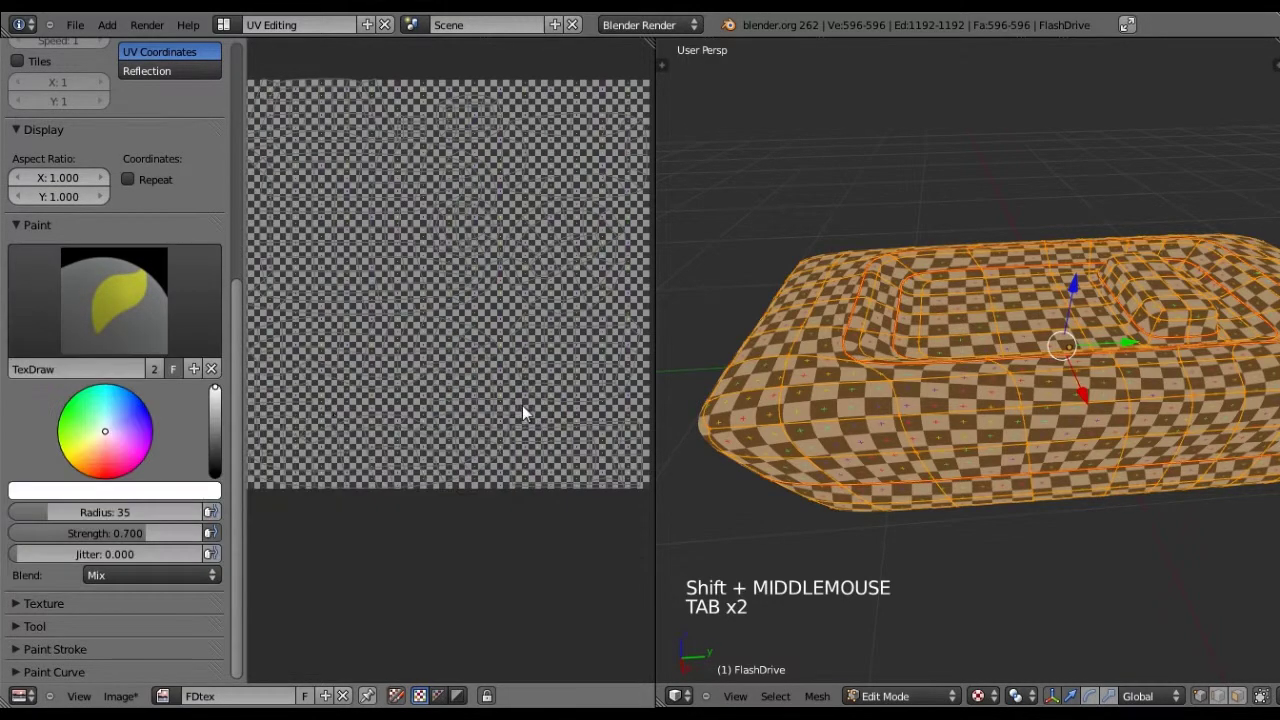
Set the TexDraw brush to strength 1.000, a dark grey of RGB 0.120 and radius 200
left_click_drag(113, 533, 145, 537)
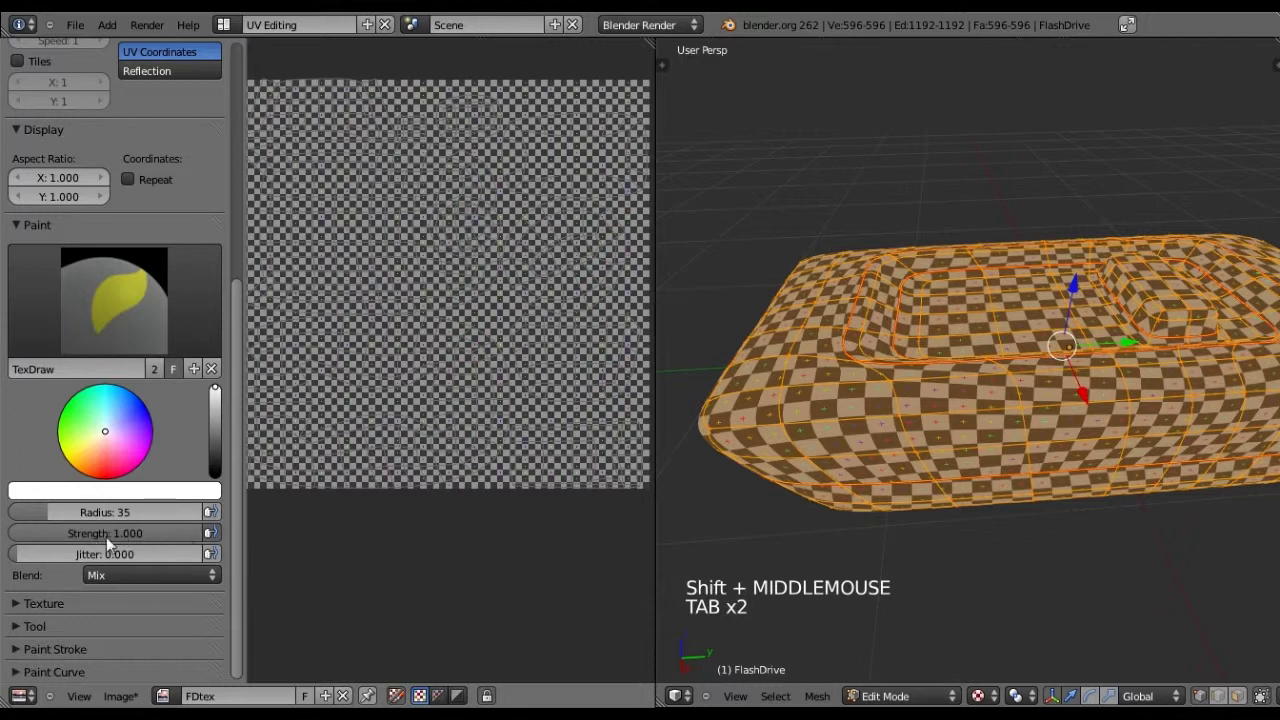
left_click_drag(213, 413, 215, 473)
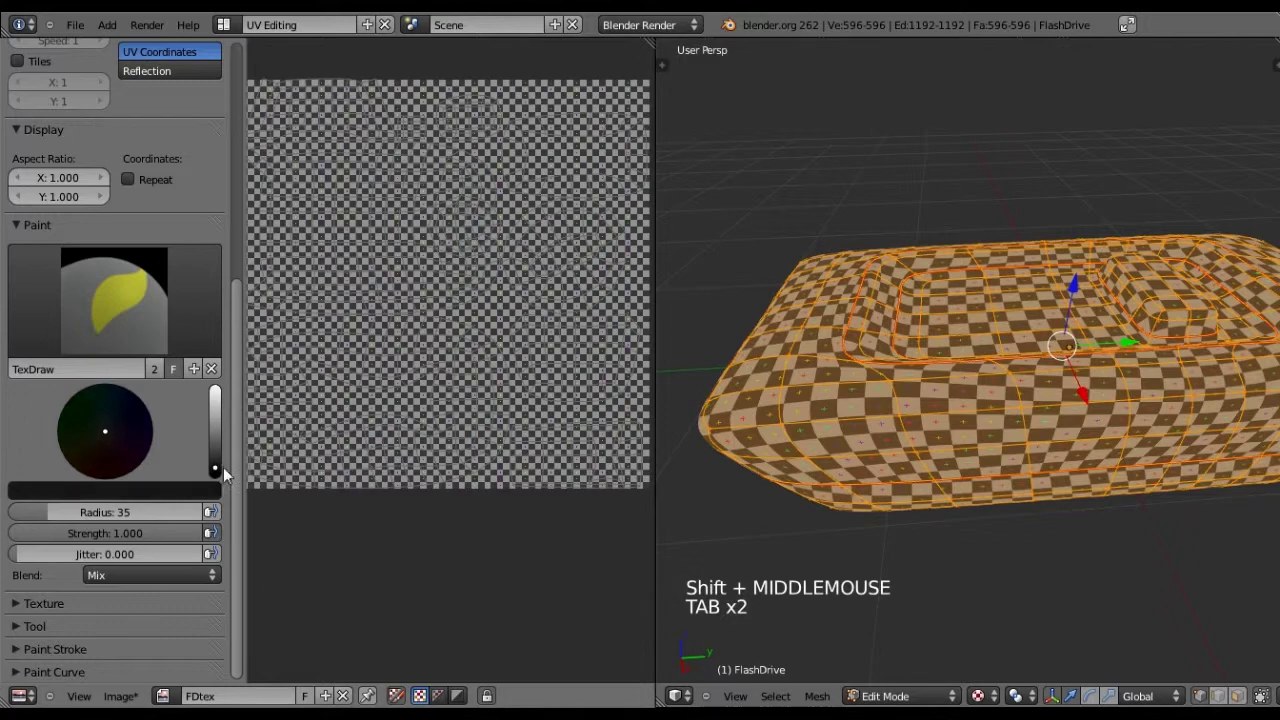
middle_click_drag(278, 450, 411, 450)
left_click_drag(118, 512, 387, 539)
Paint over the whole FDtex checker image with the dark grey brush
middle_click_drag(377, 470, 318, 527)
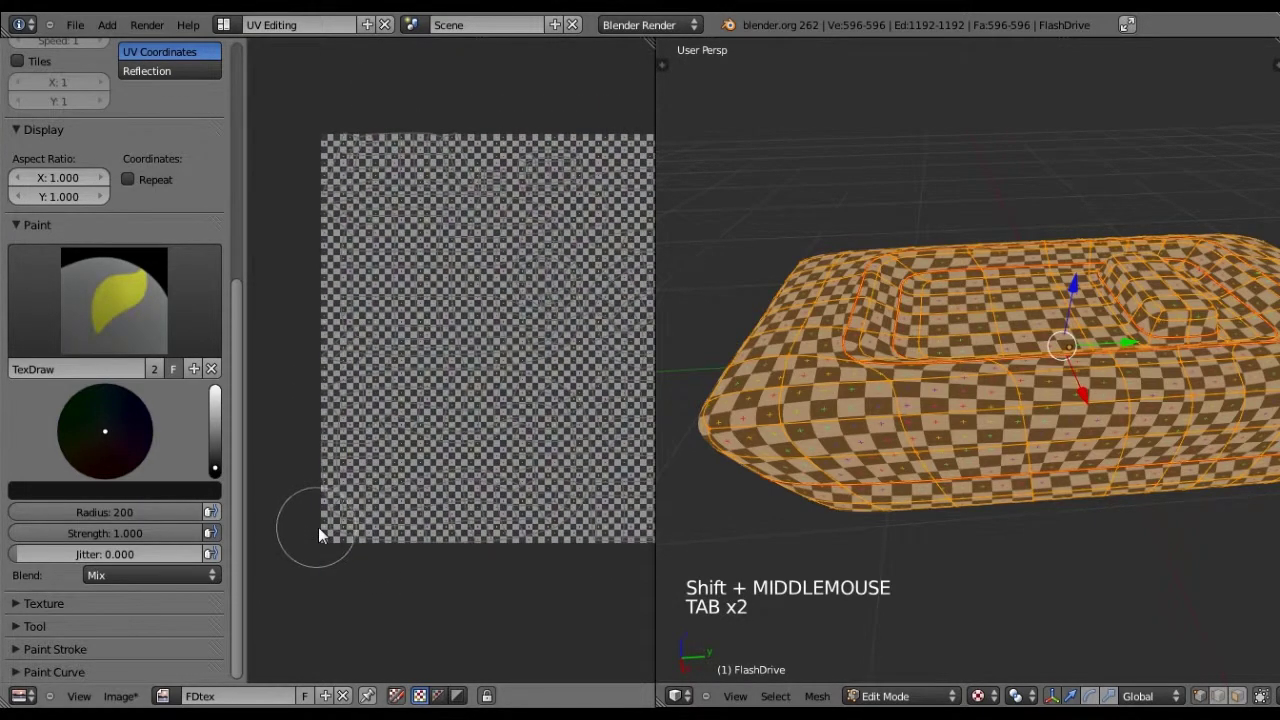
middle_click_drag(428, 528, 321, 488)
scroll(320, 478, "down", 2)
mouse_move(320, 473)
left_mouse_down()
mouse_move(362, 476)
mouse_move(323, 455)
mouse_move(500, 449)
mouse_move(485, 463)
mouse_move(606, 449)
mouse_move(651, 420)
mouse_move(617, 360)
mouse_move(640, 299)
mouse_move(558, 225)
mouse_move(650, 190)
mouse_move(614, 143)
mouse_move(303, 180)
mouse_move(224, 156)
mouse_move(427, 177)
mouse_move(321, 200)
mouse_move(294, 409)
mouse_move(337, 380)
mouse_move(371, 286)
mouse_move(487, 401)
mouse_move(535, 393)
mouse_move(521, 346)
mouse_move(334, 406)
mouse_move(479, 286)
mouse_move(450, 277)
mouse_move(445, 226)
mouse_move(513, 235)
mouse_move(516, 171)
mouse_move(431, 251)
mouse_move(442, 255)
left_mouse_up()
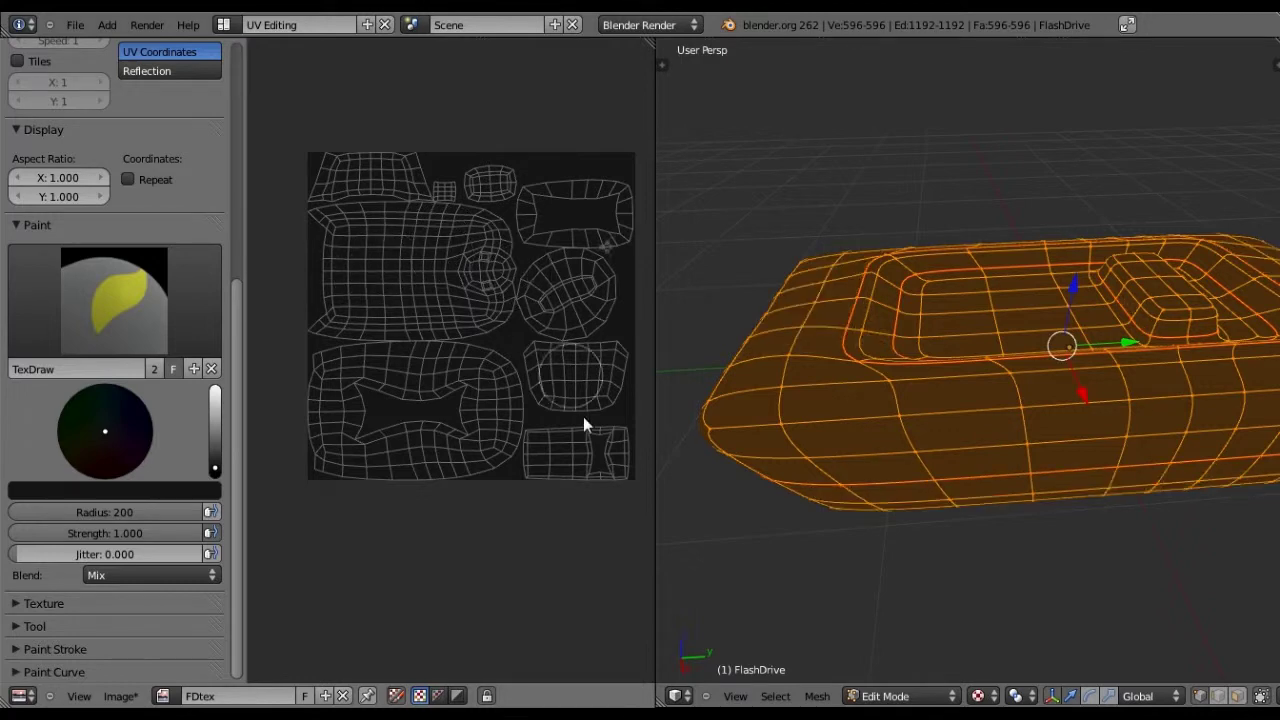
mouse_move(821, 356)
middle_mouse_down()
mouse_move(940, 309)
mouse_move(846, 354)
middle_mouse_up()
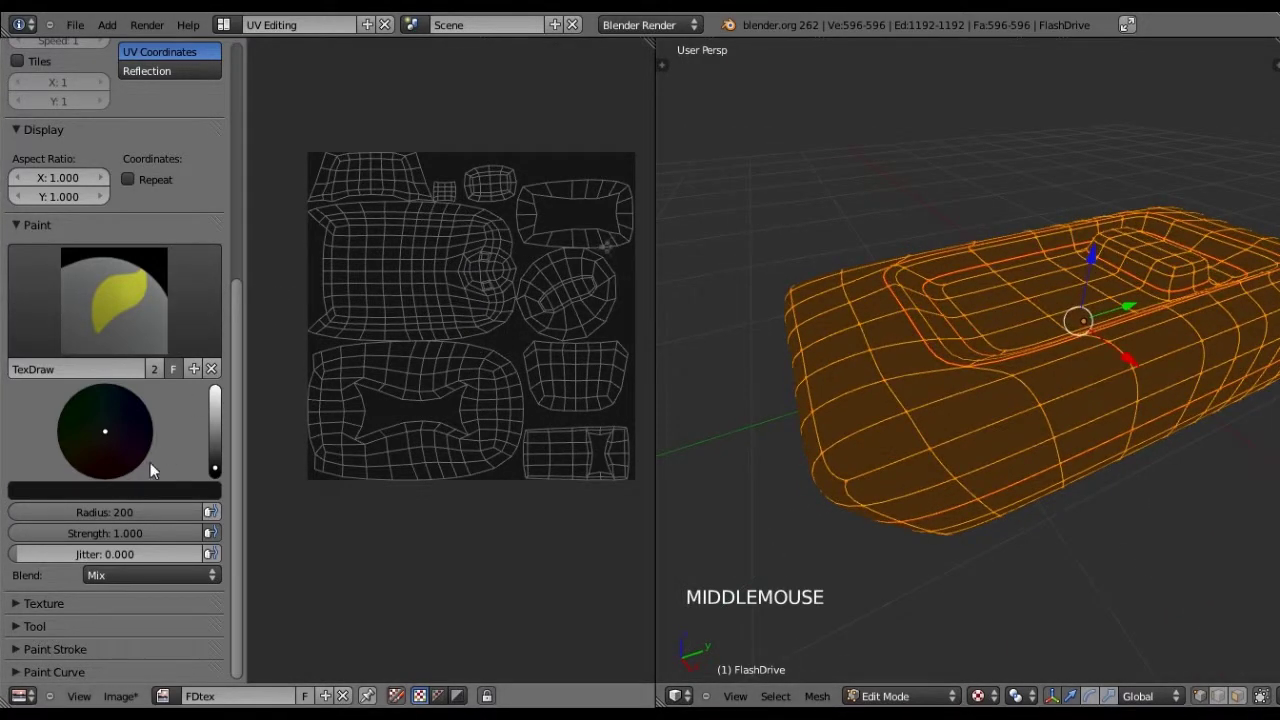
Set the brush colour's blue value to 0.394 for a dark blue
left_click(155, 490)
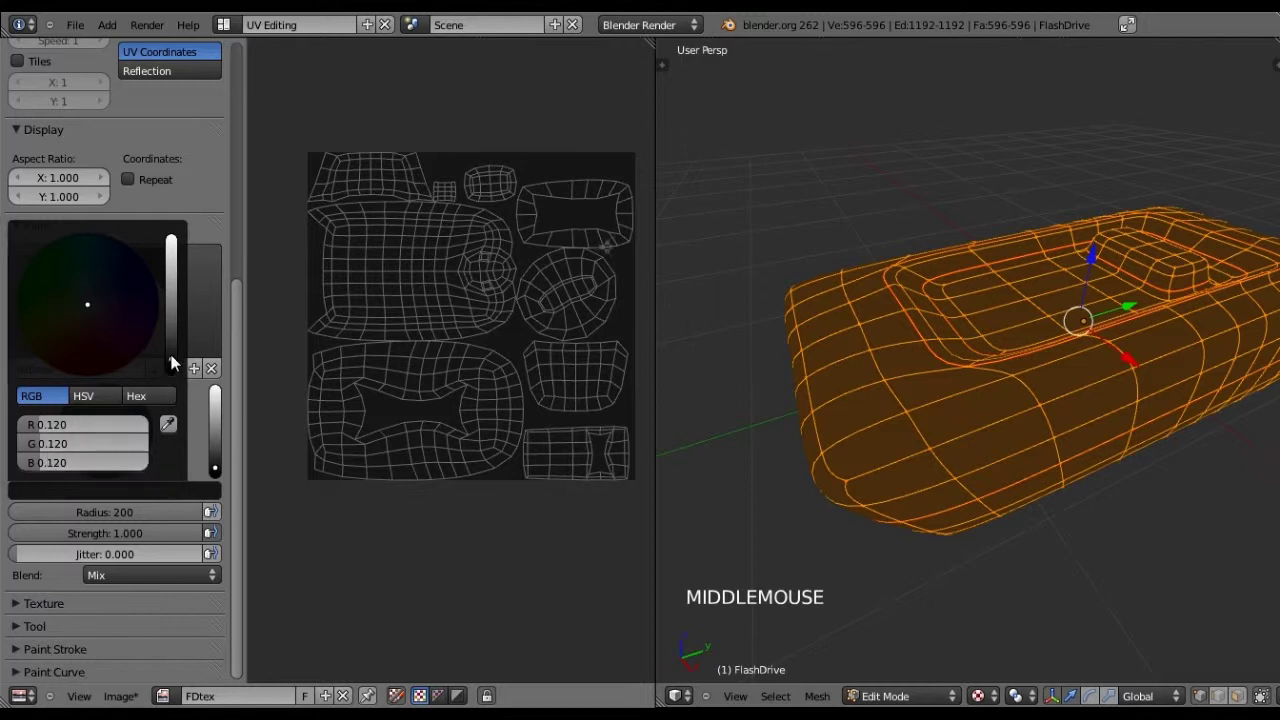
left_click_drag(35, 463, 74, 466)
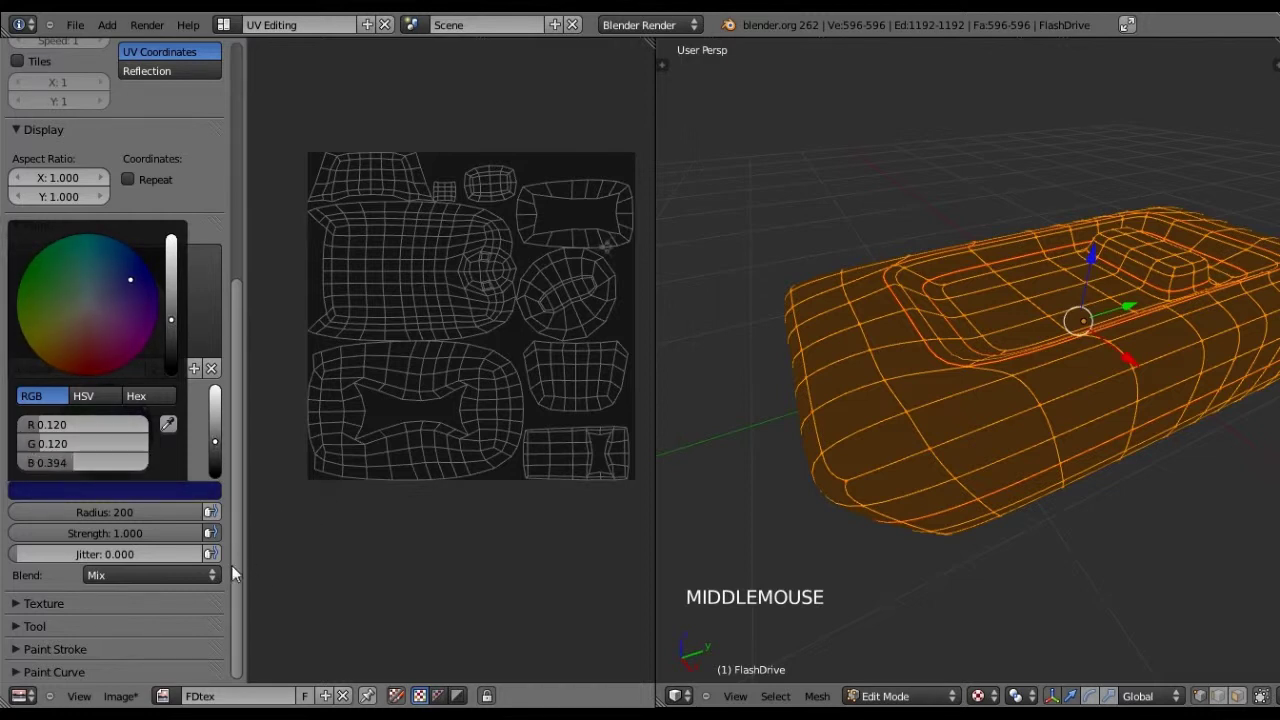
mouse_move(494, 466)
middle_mouse_down()
mouse_move(516, 438)
mouse_move(420, 473)
middle_mouse_up()
middle_click_drag(871, 426, 877, 454)
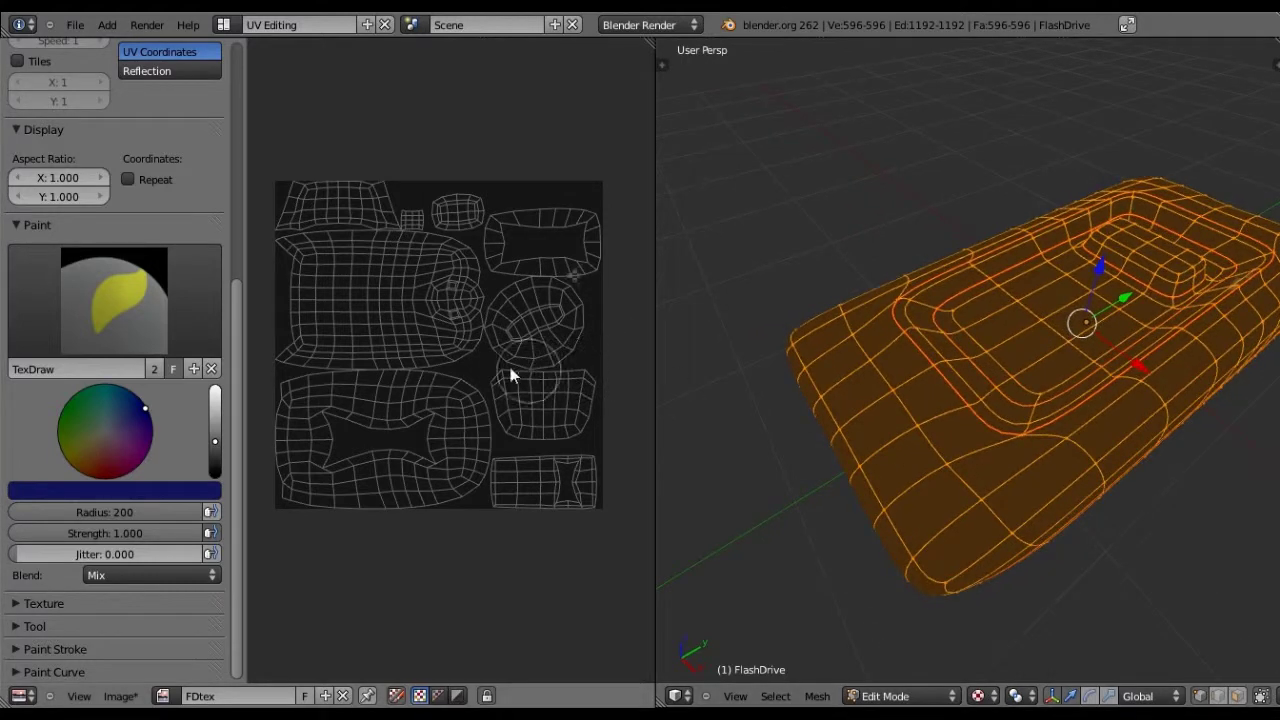
Sample the dark grey from the image and paint over the checker patch left near the upper round UV island
scroll(551, 374, "up", 8)
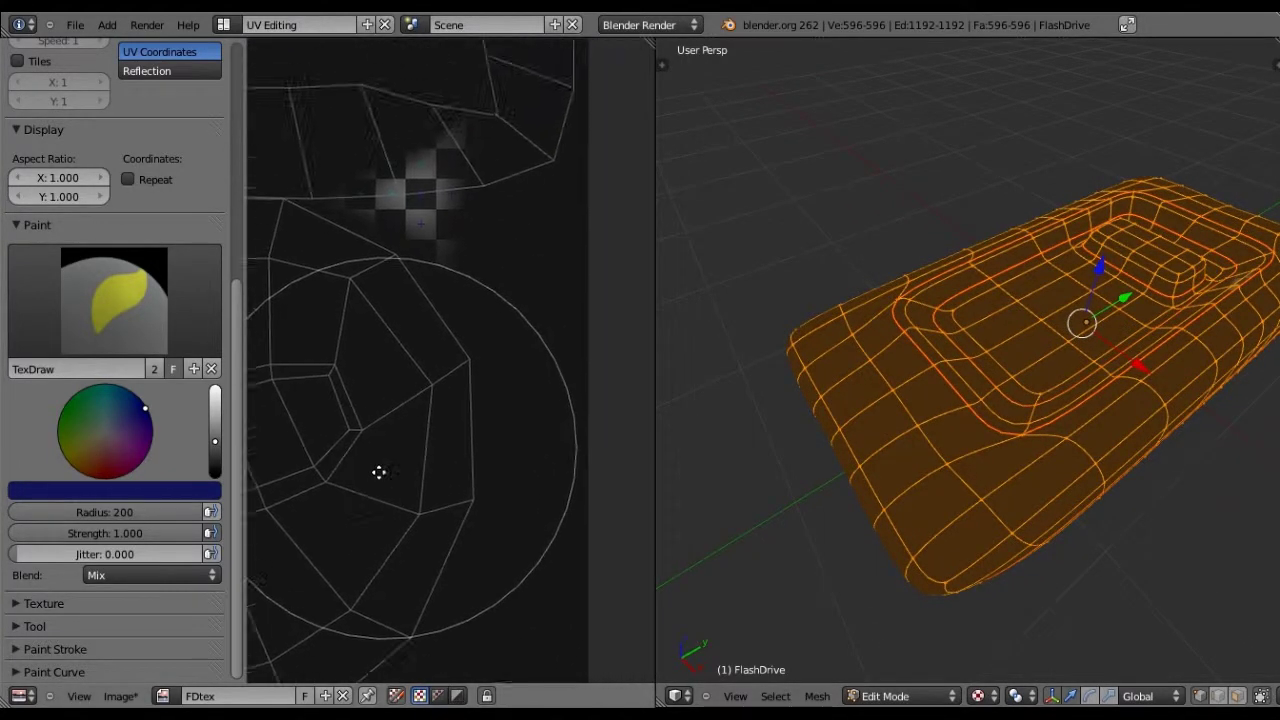
key("s")
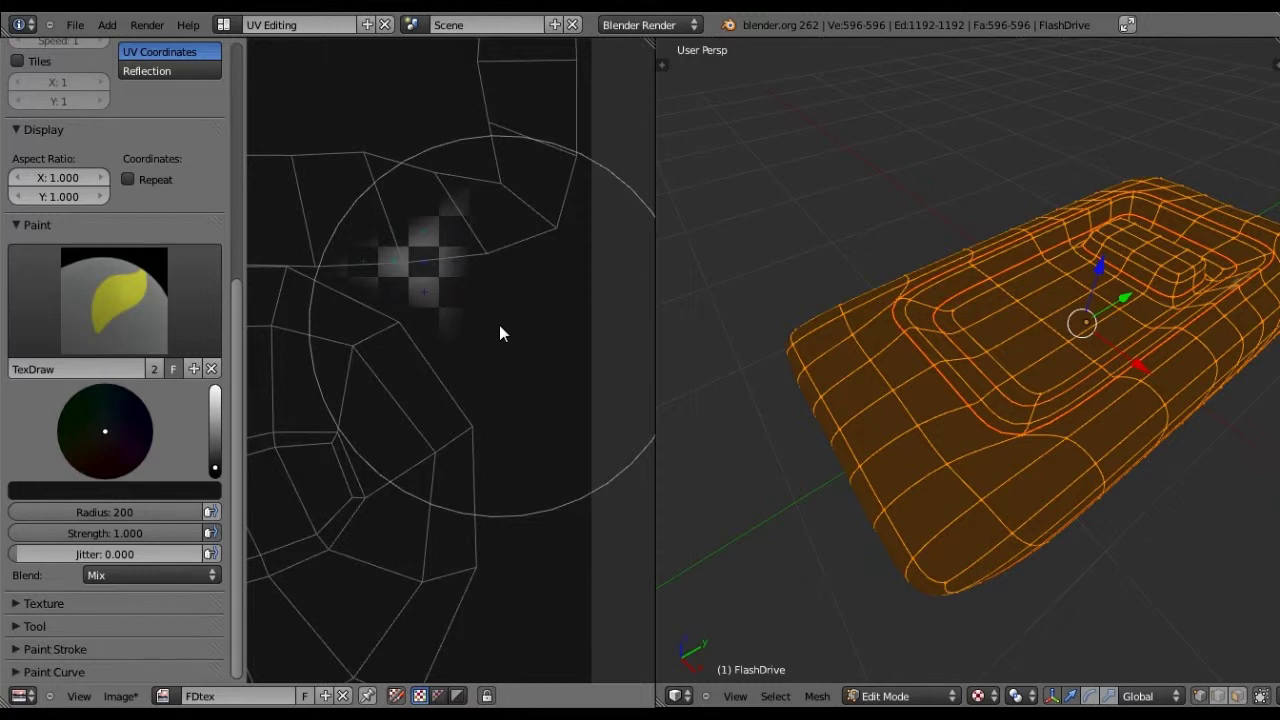
left_click_drag(502, 319, 397, 277)
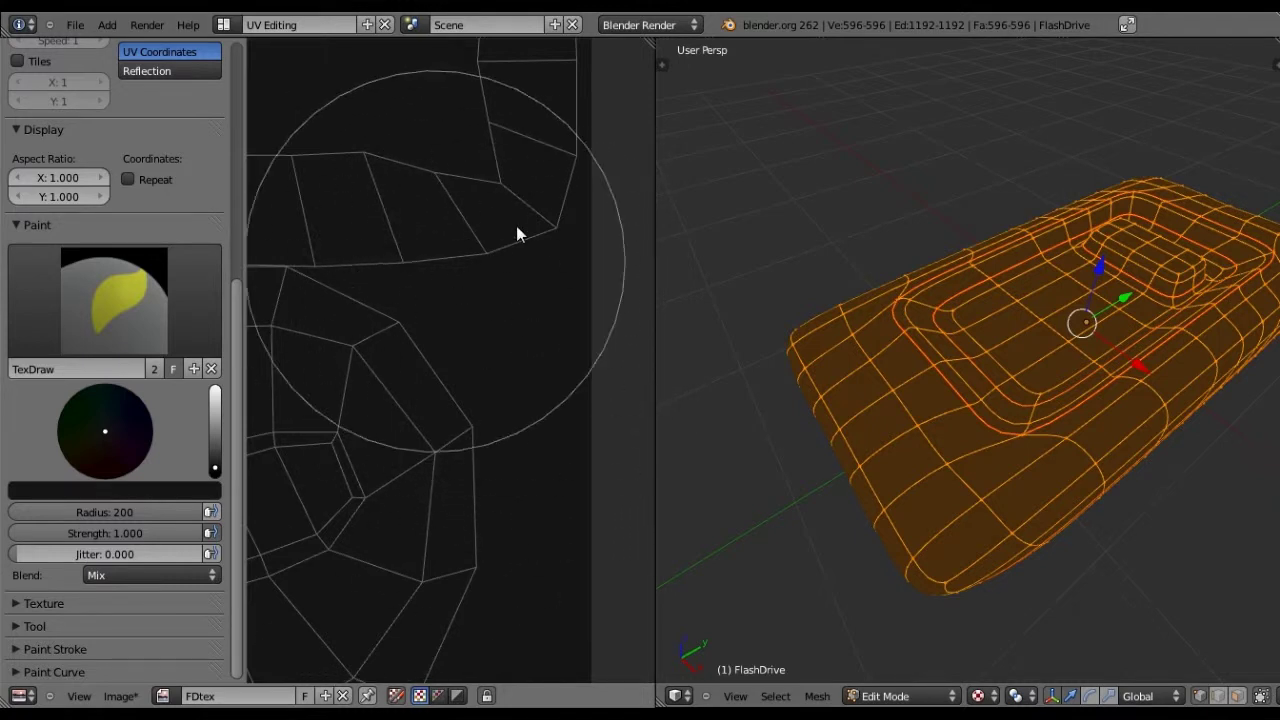
left_click_drag(523, 243, 437, 286)
Turn off image painting mode to return to UV editing of the flash drive
middle_click_drag(388, 421, 394, 480)
key("Tab")
scroll(511, 438, "down", 4)
key("Tab")
scroll(493, 501, "down", 4)
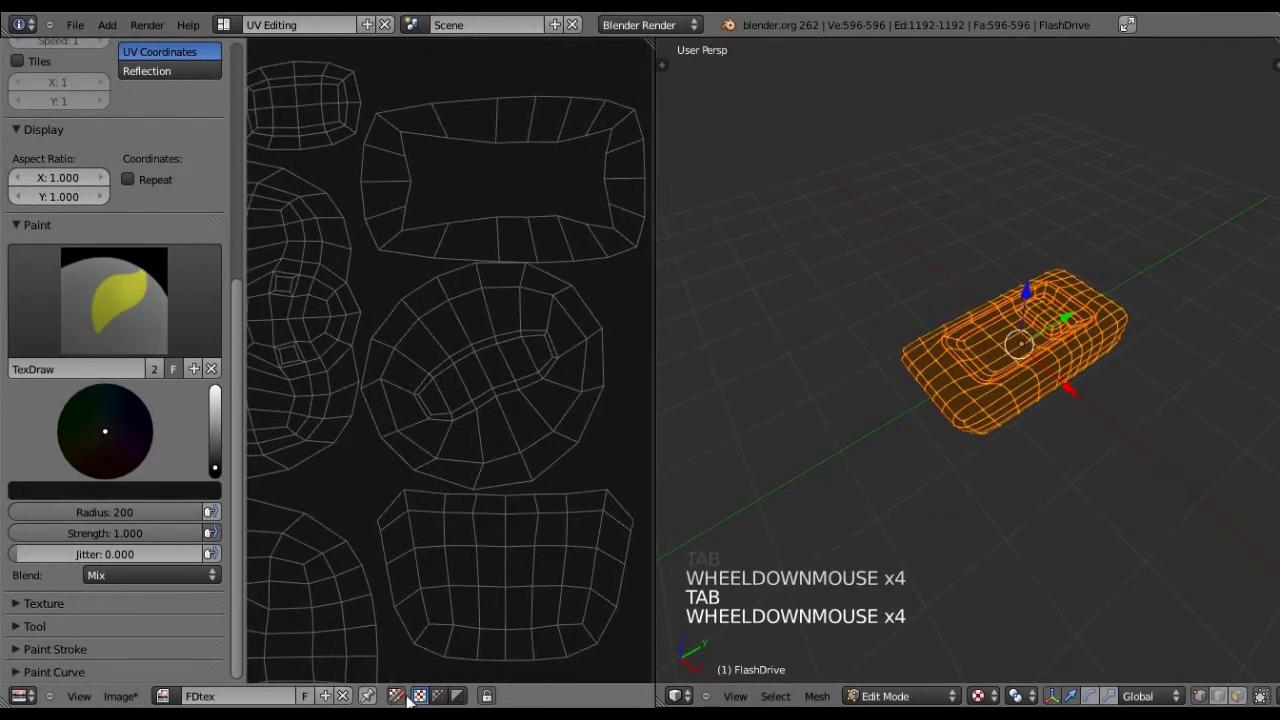
left_click(398, 696)
middle_click_drag(595, 698, 250, 697)
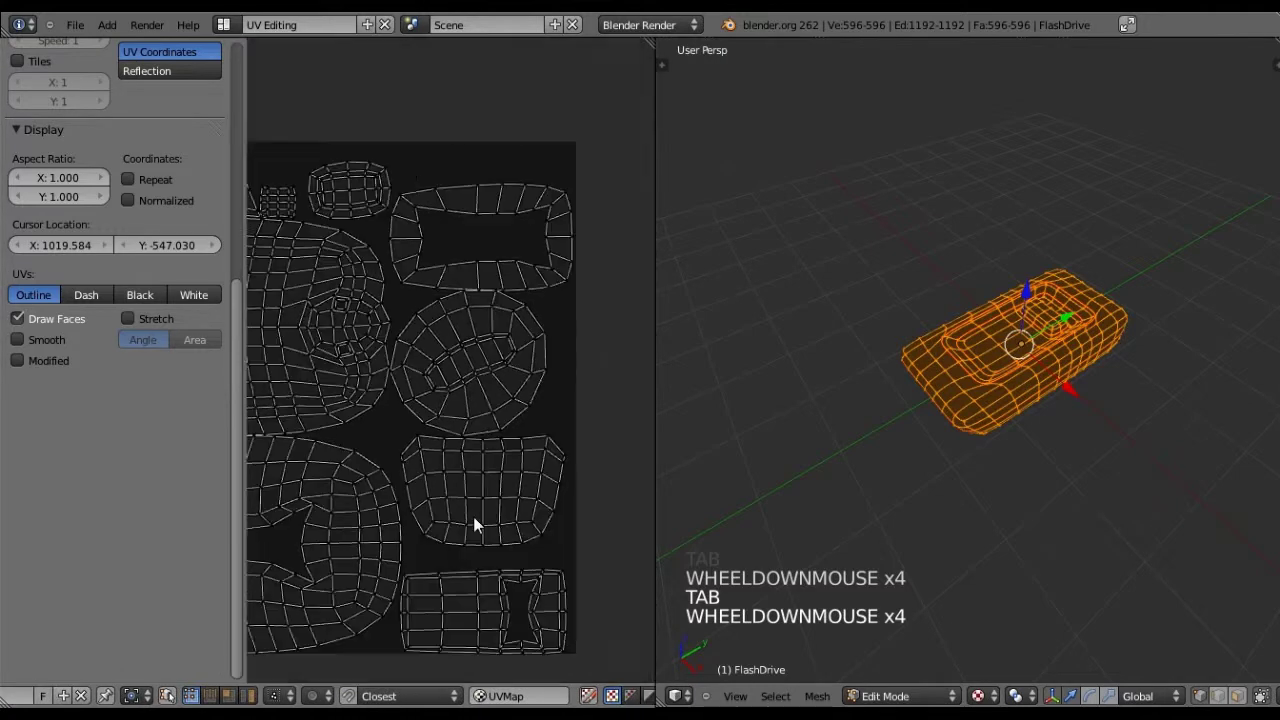
Select the entire round UV island beside the large main islands
middle_click_drag(479, 496, 409, 494)
middle_click_drag(863, 457, 1015, 526)
scroll(857, 366, "up", 4)
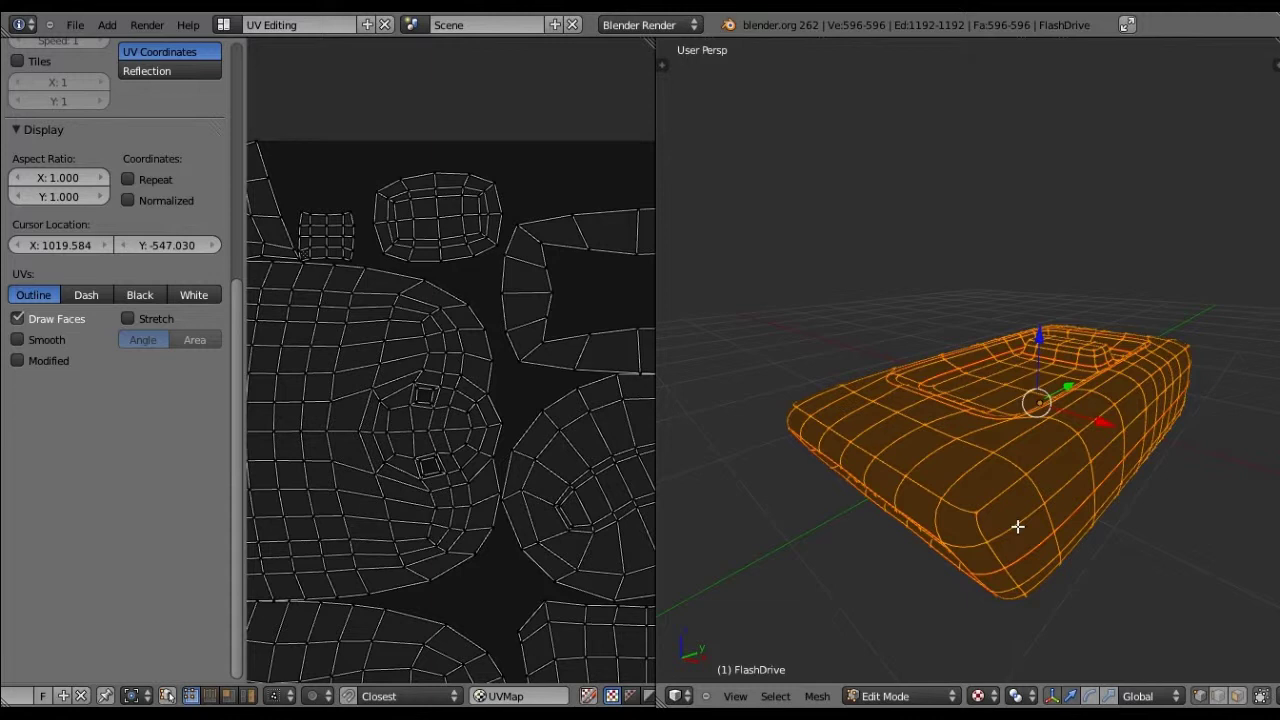
middle_click_drag(1009, 520, 720, 445, "shift")
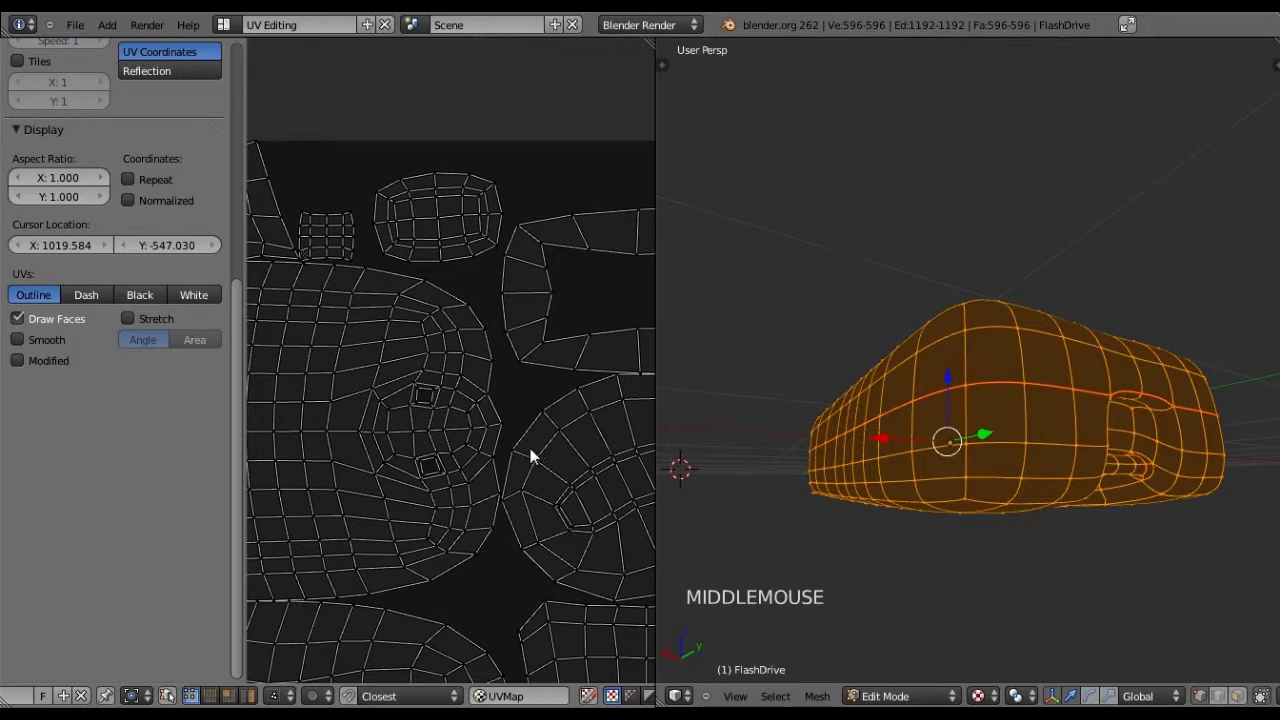
scroll(533, 456, "down", 4)
scroll(514, 520, "up", 2)
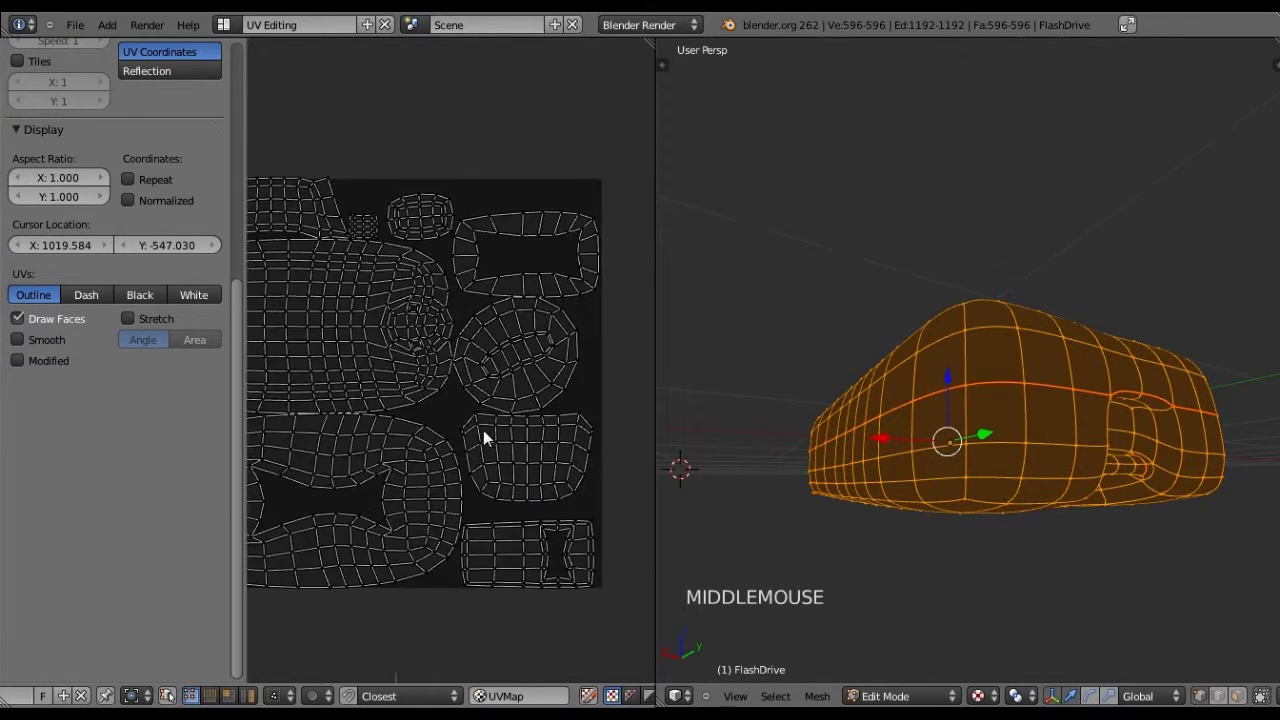
right_click(506, 395)
key("ctrl+l")
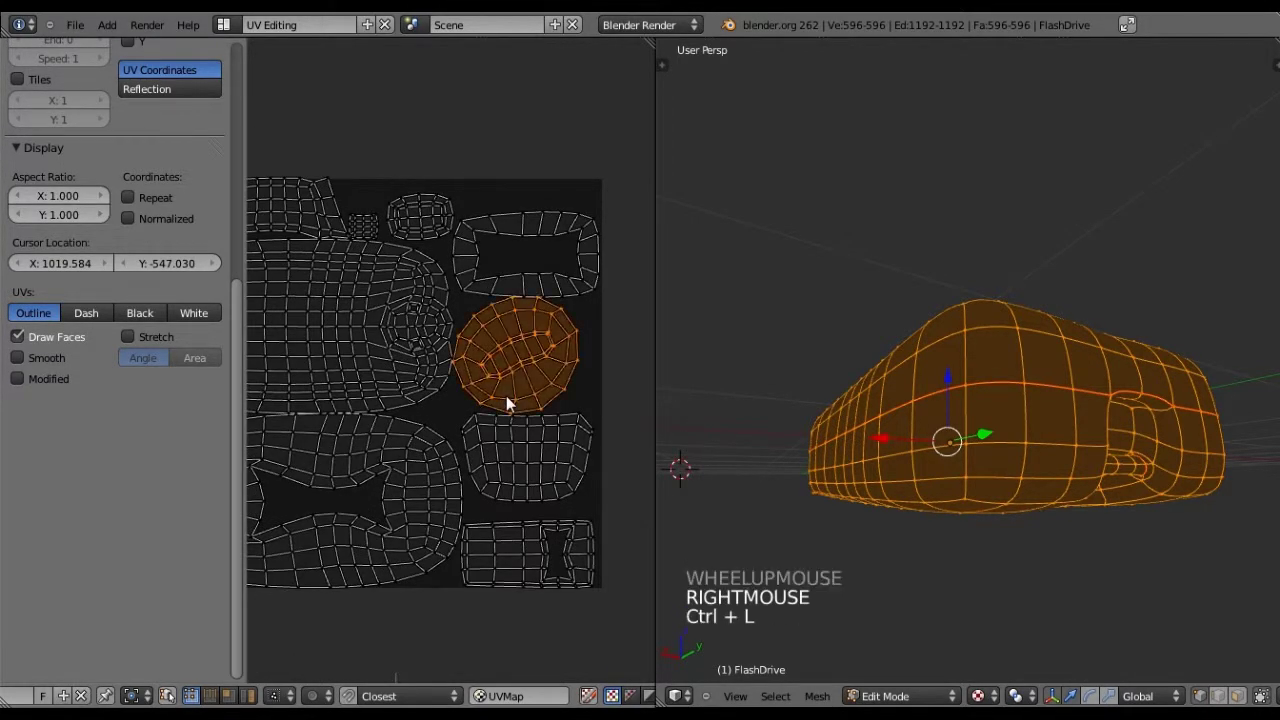
middle_click_drag(610, 410, 595, 438)
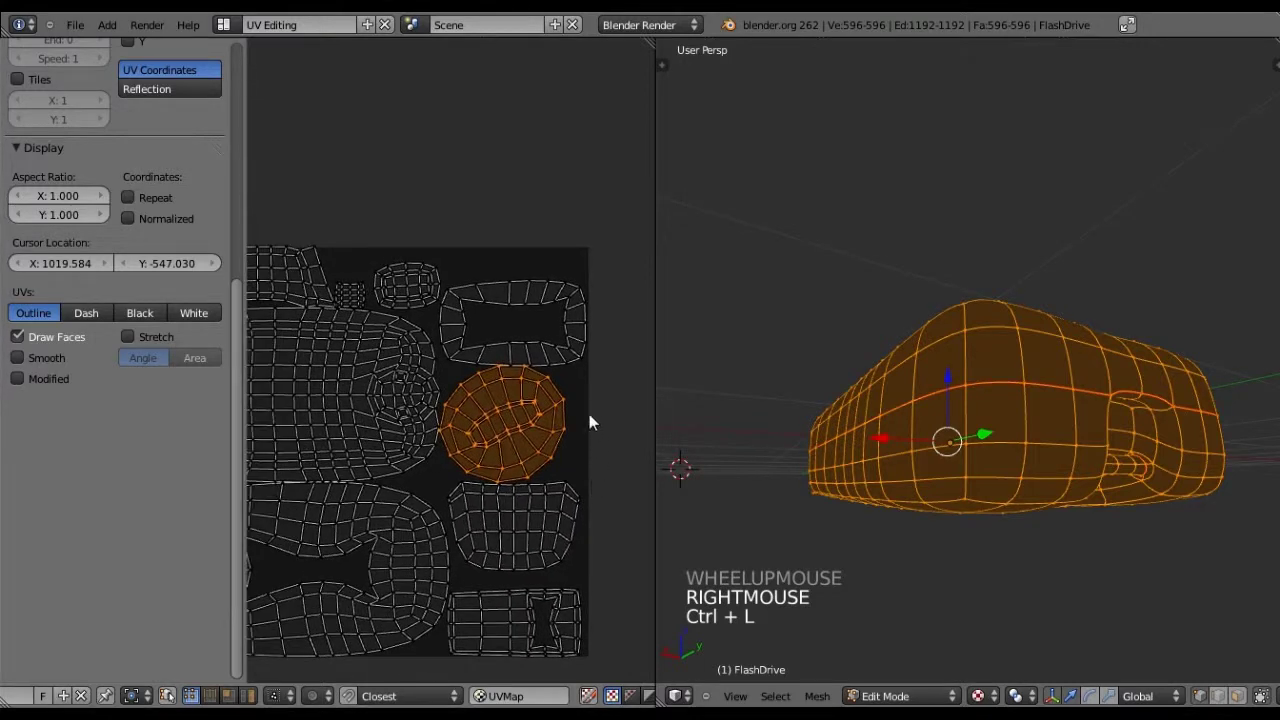
Isolate one face inside the flash drive's recessed end to locate its UV, and reselect the whole mesh
middle_click_drag(991, 443, 997, 497)
scroll(953, 481, "up", 1)
scroll(948, 467, "down", 1)
key("a")
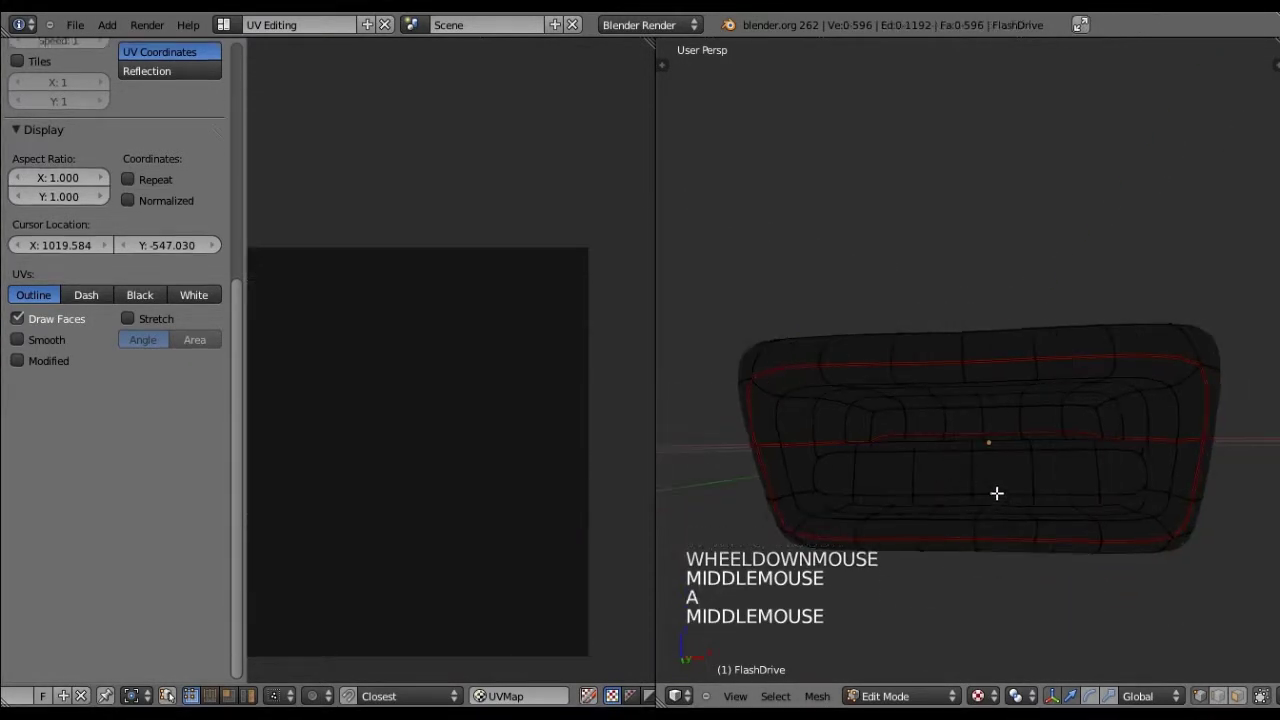
key("c")
scroll(968, 485, "up", 5)
left_click(927, 471)
right_click(922, 472)
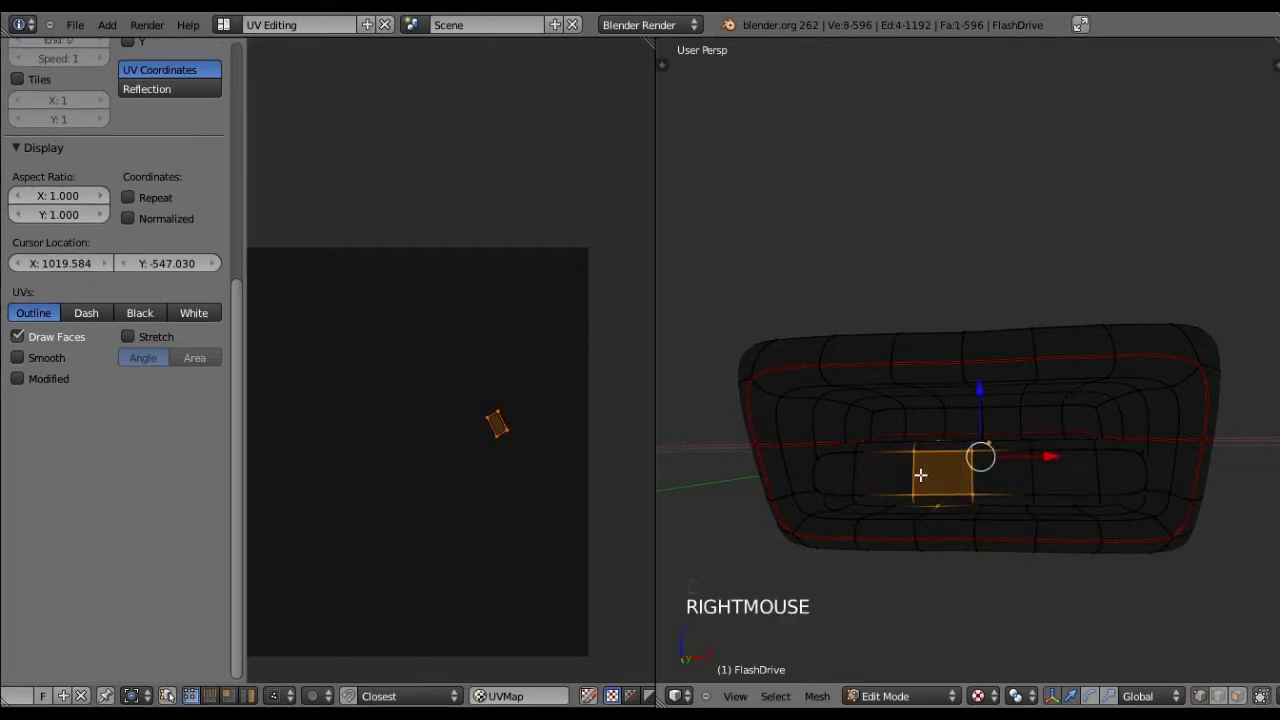
key("a")
key("a")
middle_click_drag(518, 434, 554, 412)
middle_click_drag(575, 466, 604, 528)
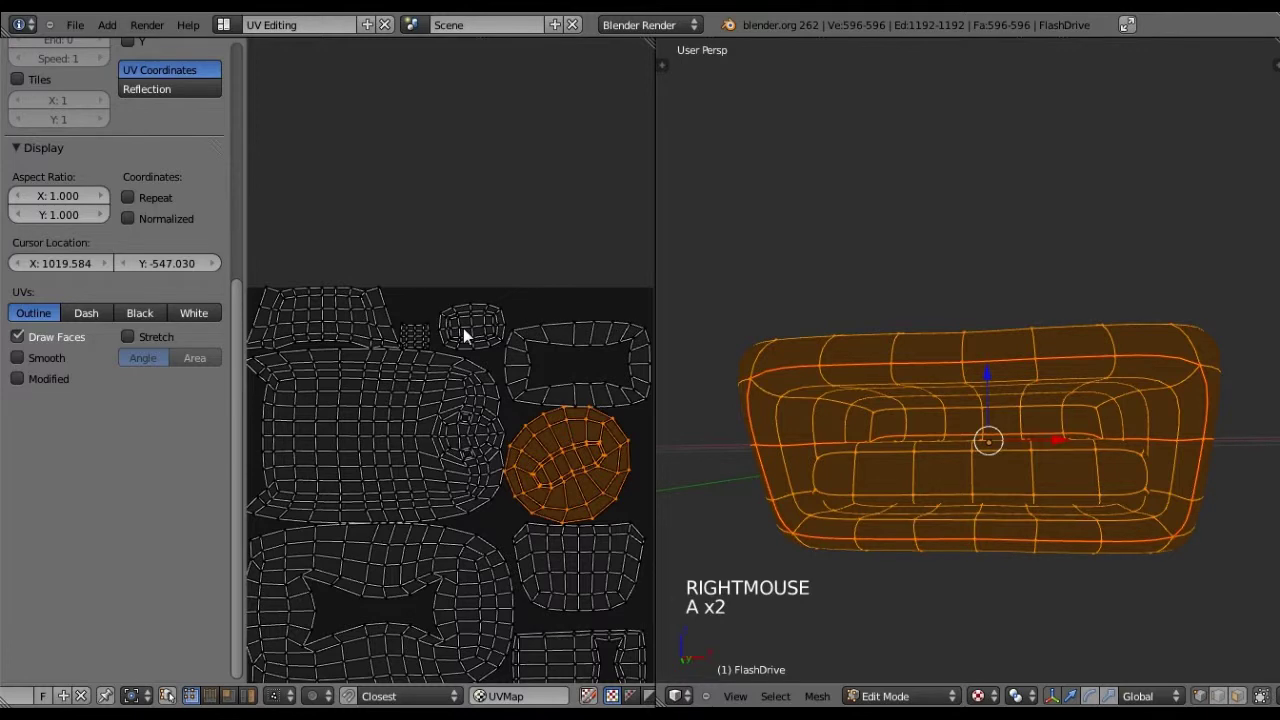
Examine the flash drive's top recess and notched end from several angles to match them with the small UV islands
middle_click_drag(680, 397, 1014, 556)
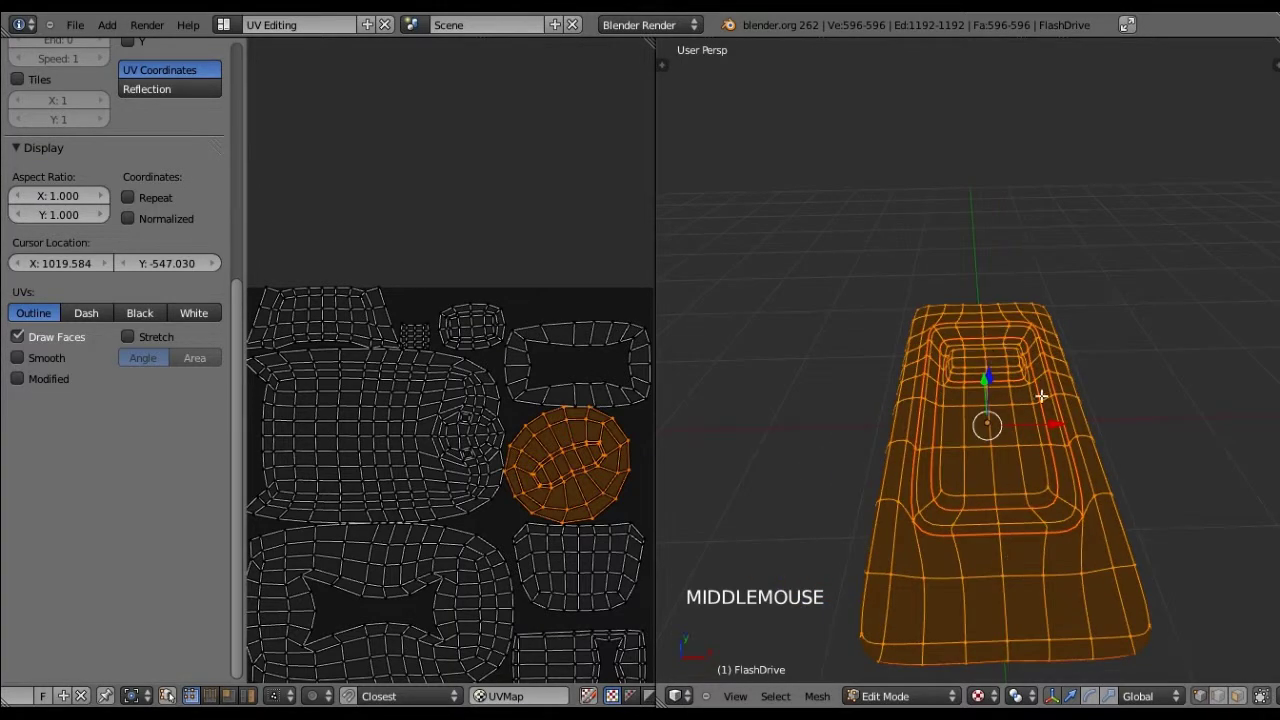
middle_click_drag(1041, 397, 849, 373)
middle_click_drag(1071, 439, 1002, 446)
middle_click_drag(1039, 518, 1050, 460)
scroll(1023, 491, "up", 2)
scroll(1023, 491, "up", 1)
scroll(1041, 484, "down", 2)
middle_click_drag(1050, 460, 1115, 472)
scroll(1066, 457, "up", 1)
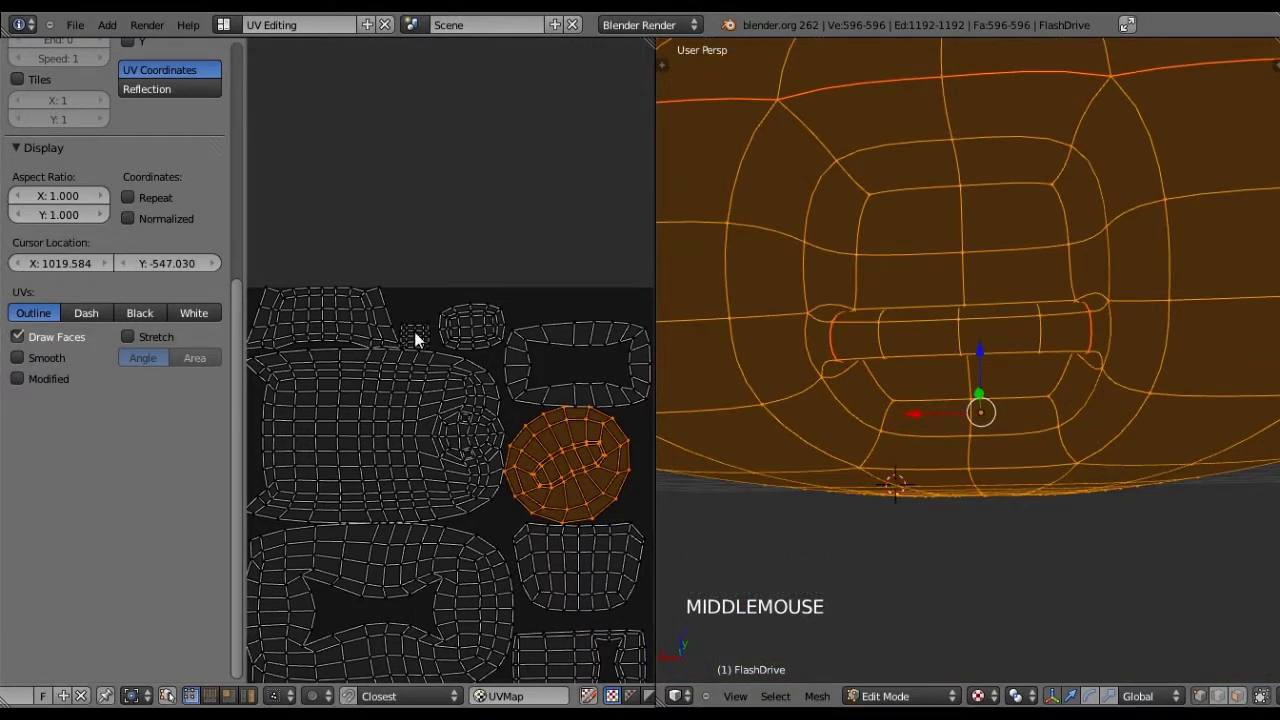
middle_click_drag(933, 390, 918, 415)
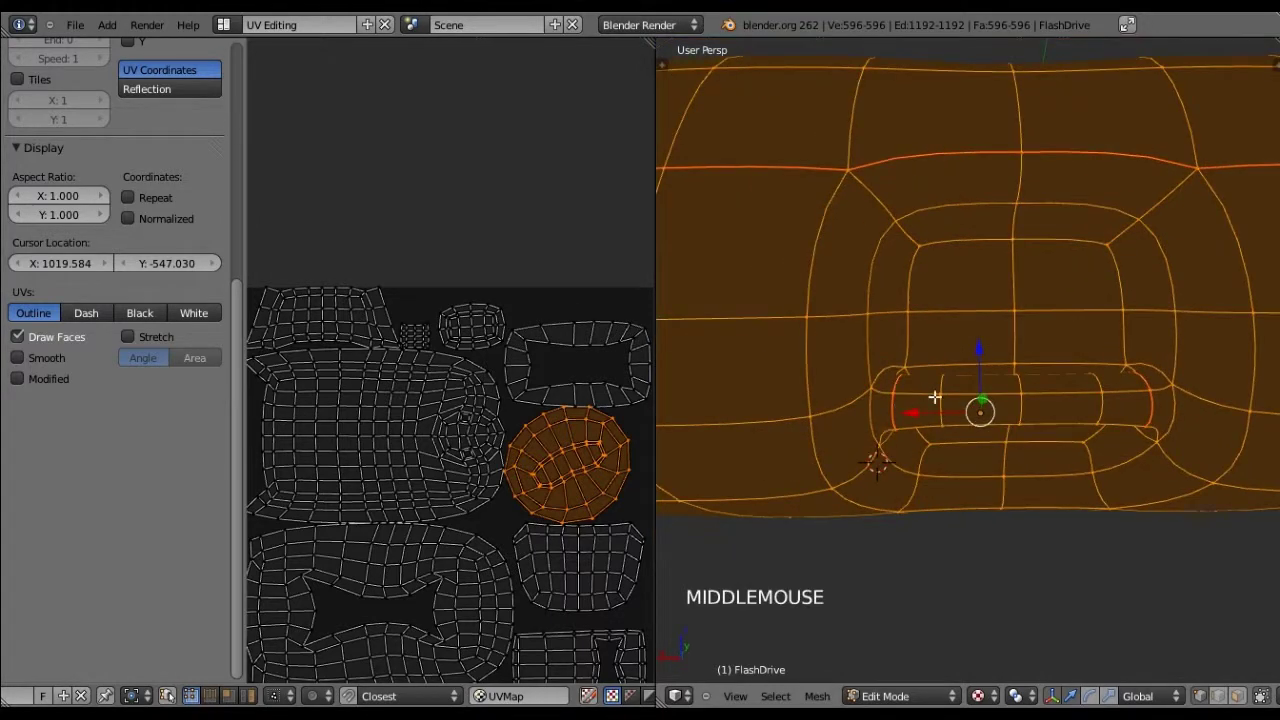
middle_click_drag(1014, 438, 974, 394, "shift")
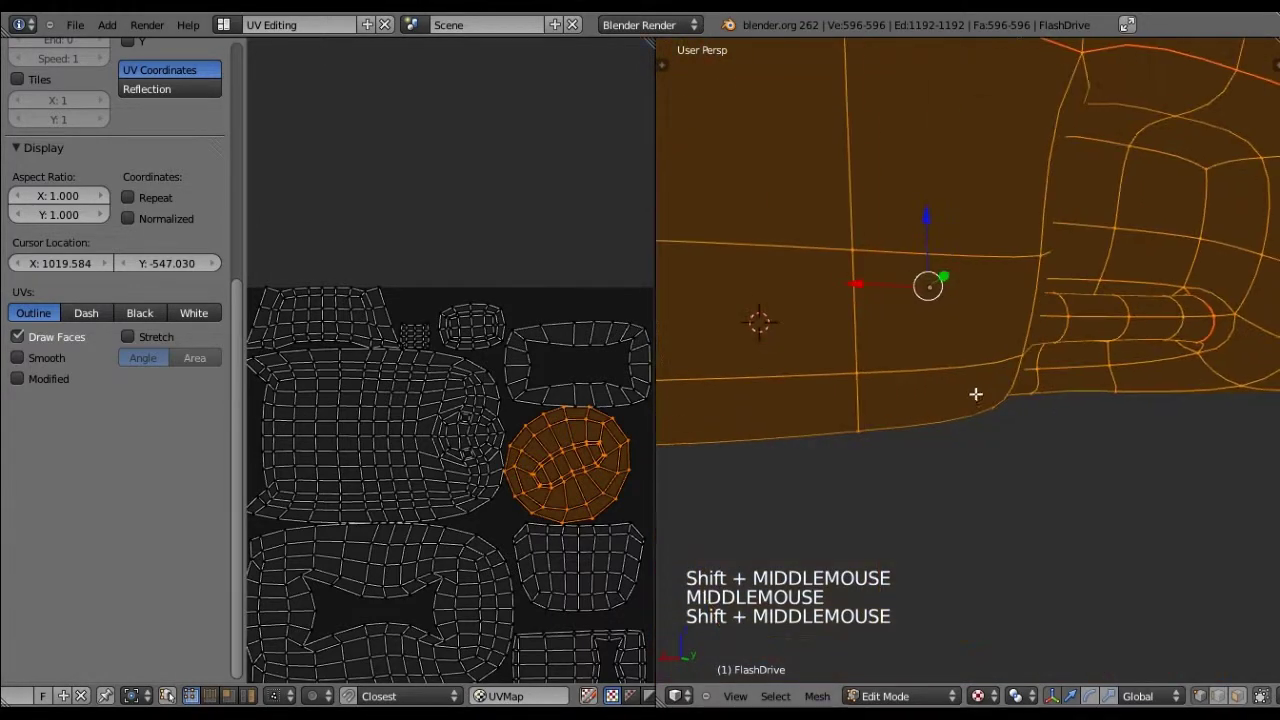
Shrink the round UV island and move it into the empty corner above the ring-shaped island
middle_click_drag(610, 480, 530, 400, "shift")
scroll(530, 400, "up", 3)
middle_click_drag(620, 417, 557, 417, "shift")
key("s")
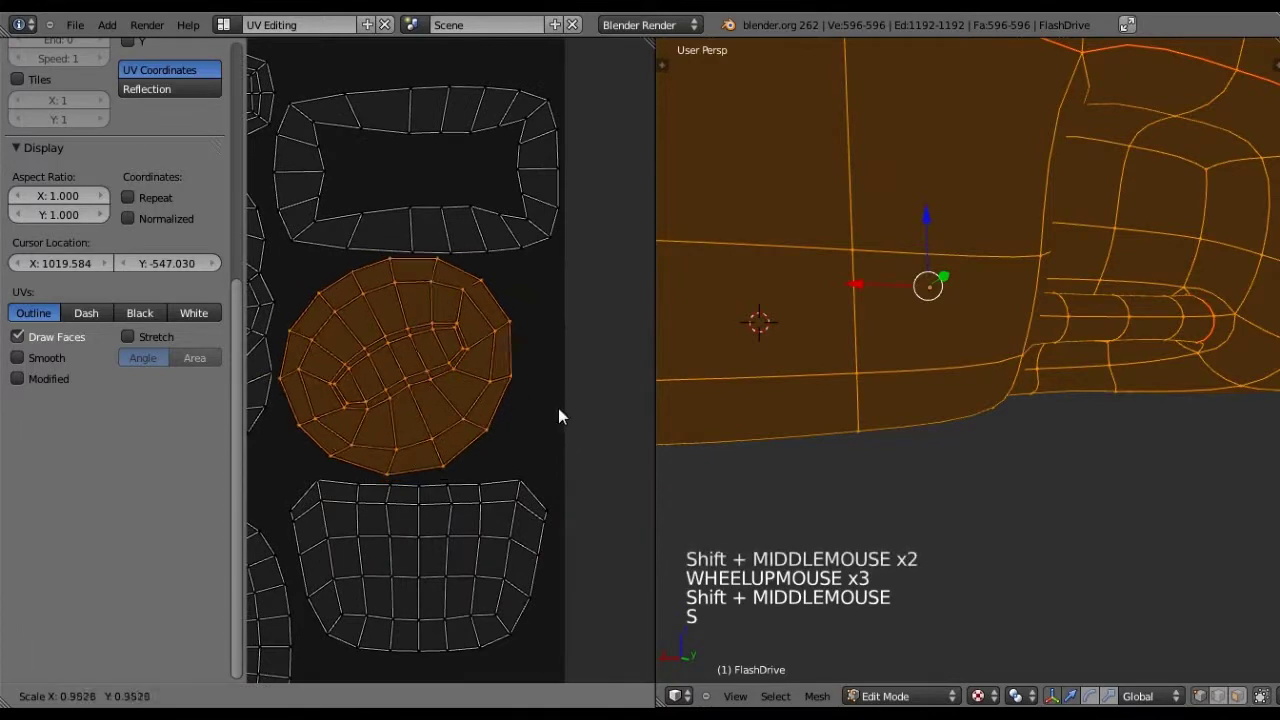
left_click(417, 368)
middle_click_drag(417, 368, 412, 478, "shift")
key("g")
left_click(522, 165)
Move the small square grid UV island beside the shrunken round island and scale it down to a similar size
middle_click_drag(411, 236, 403, 292, "shift")
right_click(313, 251)
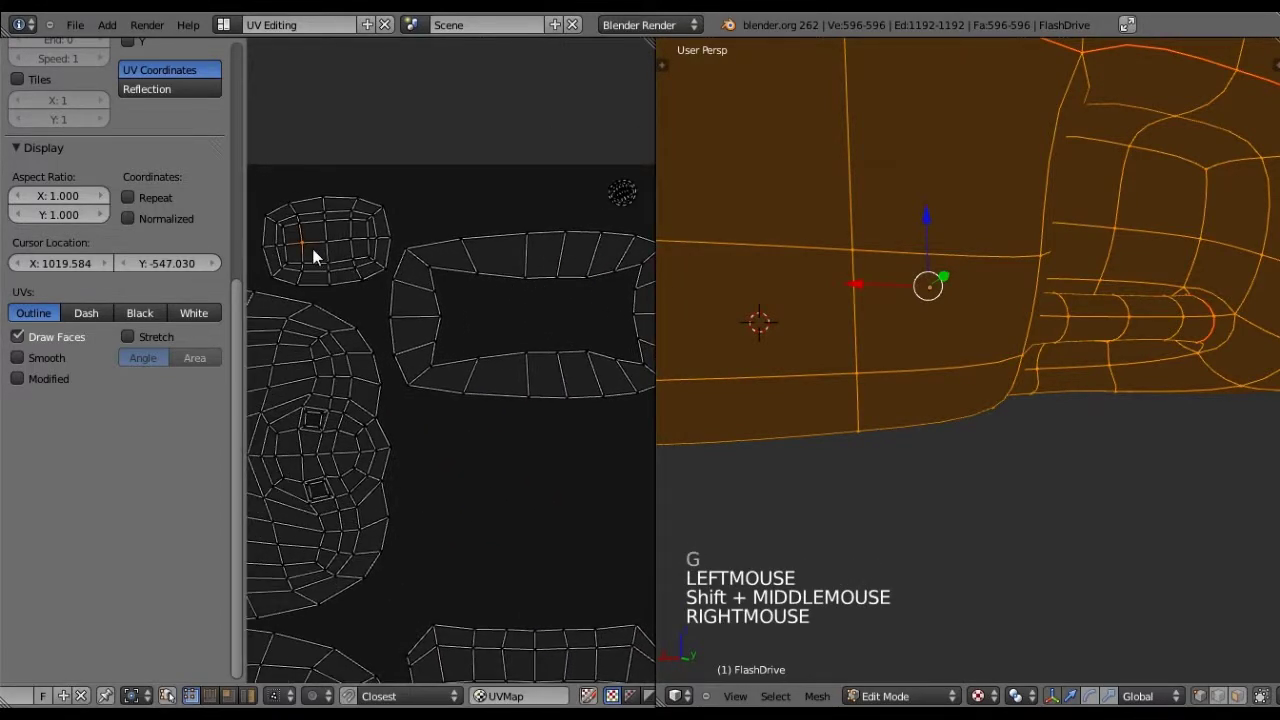
middle_click_drag(303, 269, 549, 294, "shift")
right_click(475, 301)
key("ctrl+l")
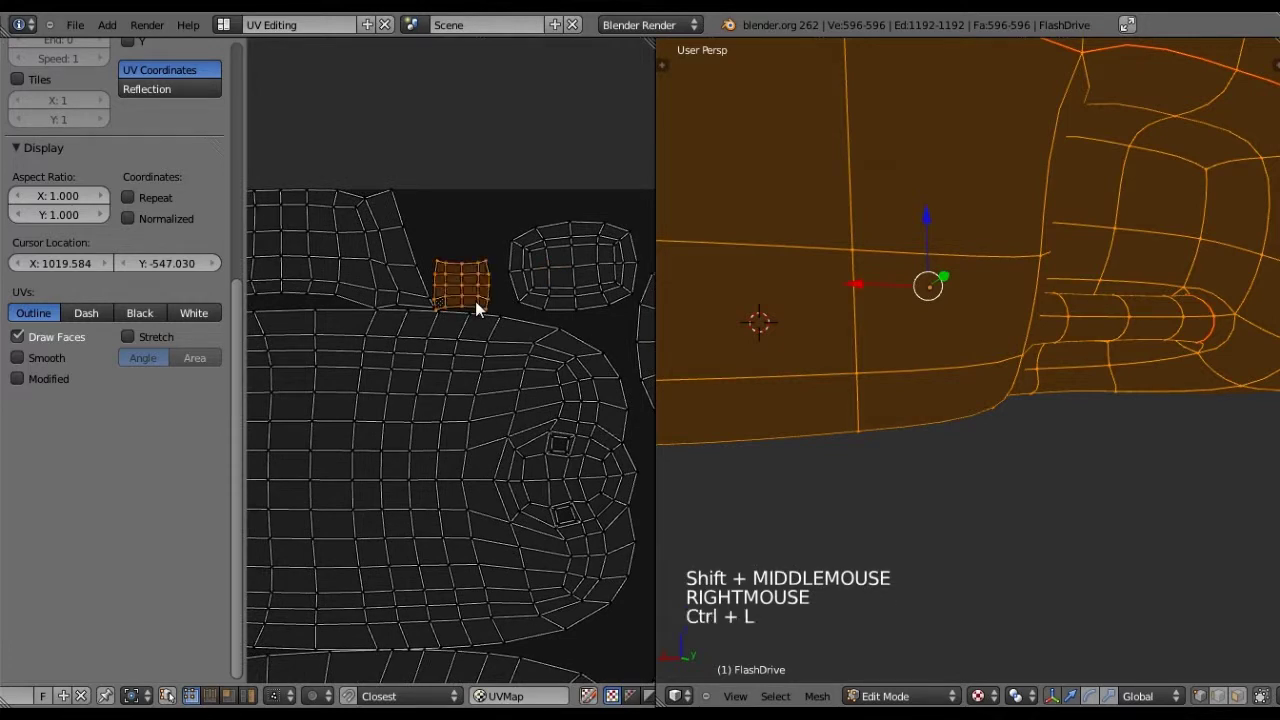
middle_click_drag(470, 385, 176, 400, "shift")
key("g")
left_click(605, 360)
key("g")
key("s")
key("s")
left_click(506, 295)
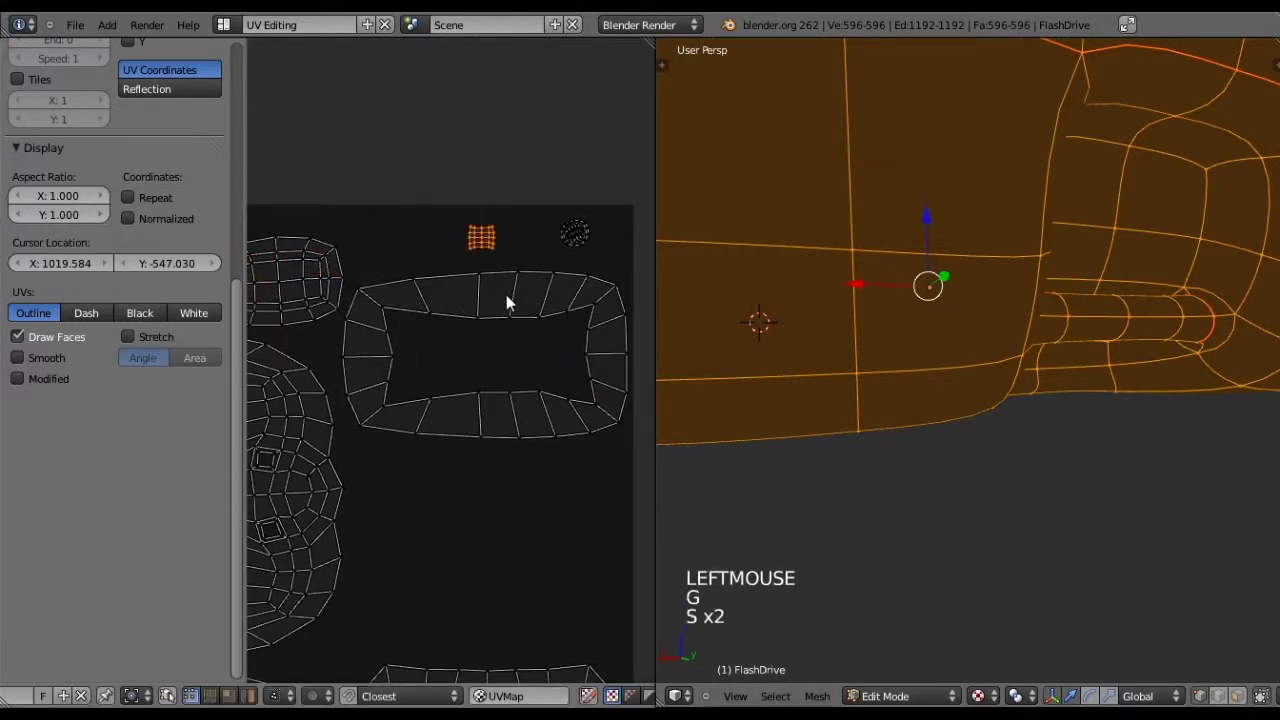
Move the small square and round UV islands together into the gap between the ring-shaped and trapezoidal islands
scroll(480, 470, "down", 6)
middle_click_drag(457, 417, 442, 470, "shift")
scroll(479, 440, "up", 3)
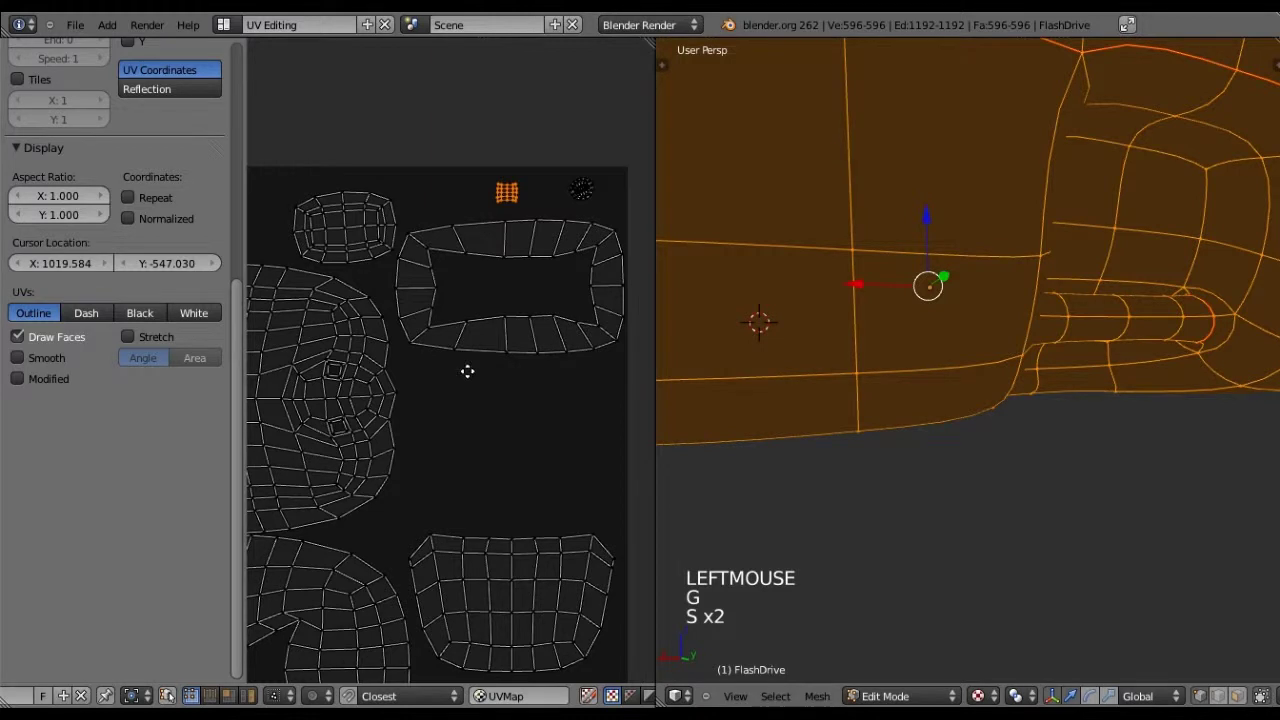
middle_click_drag(483, 358, 451, 323, "shift")
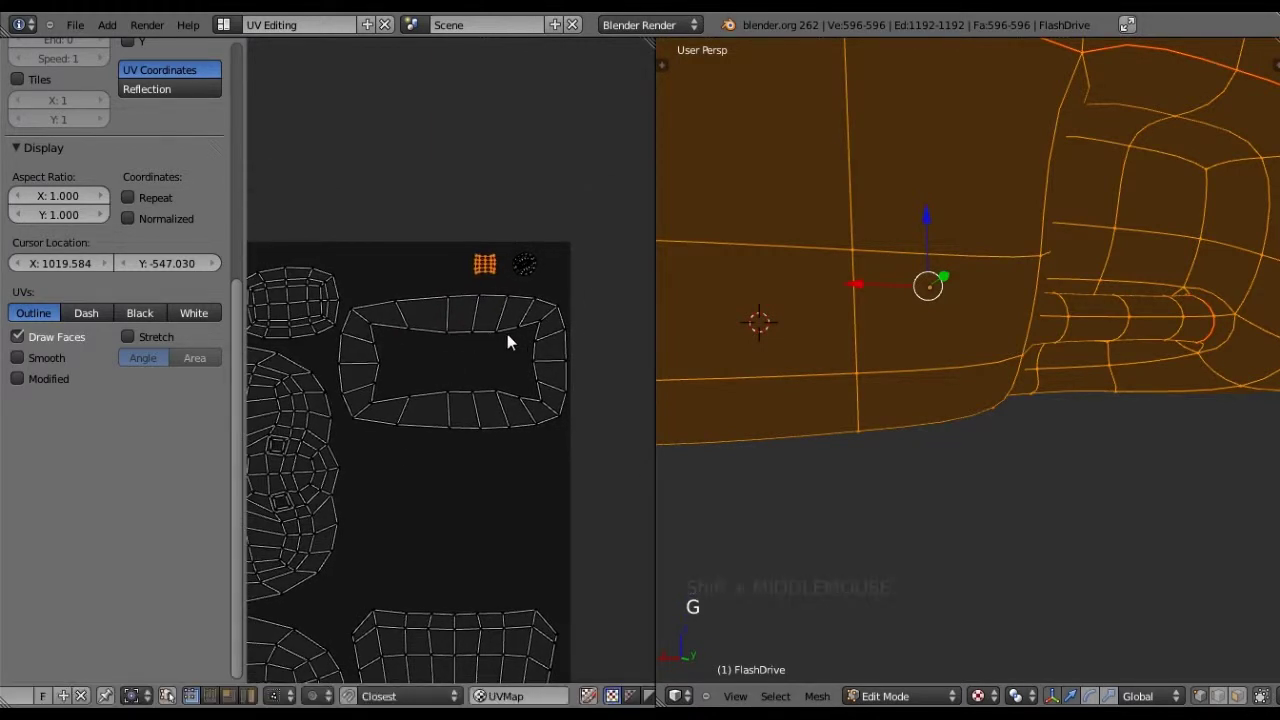
left_click(530, 281)
right_click(530, 281, "shift")
key("ctrl+l")
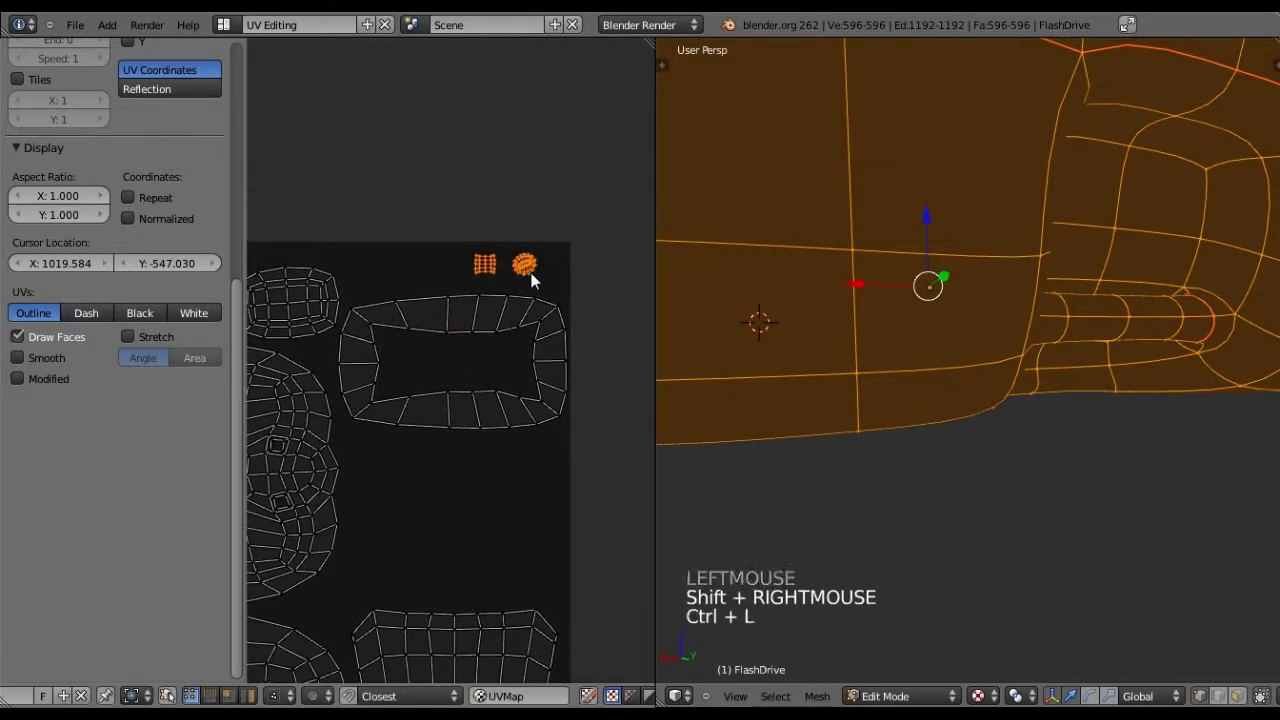
key("g")
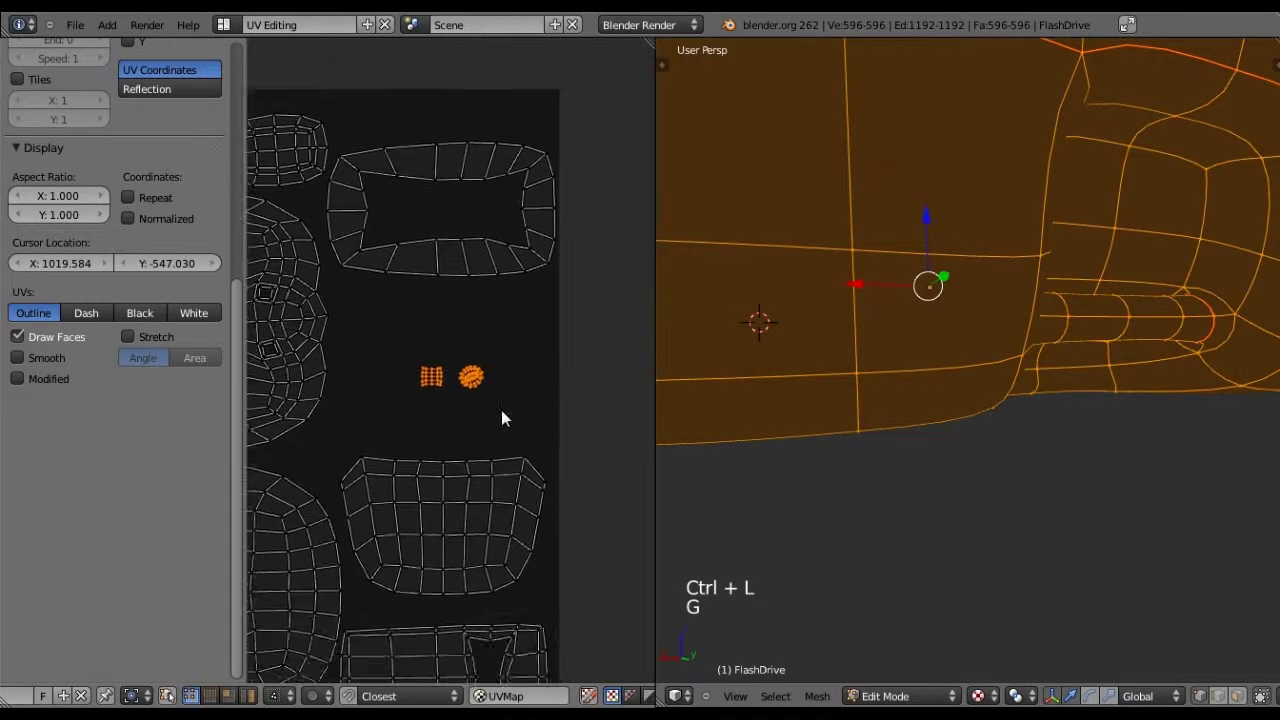
scroll(502, 411, "up", 3)
Select only the small round UV island and move it slightly farther from the square one
right_click(507, 434)
middle_click_drag(529, 450, 490, 382, "shift")
scroll(489, 381, "up", 3)
right_click(433, 311)
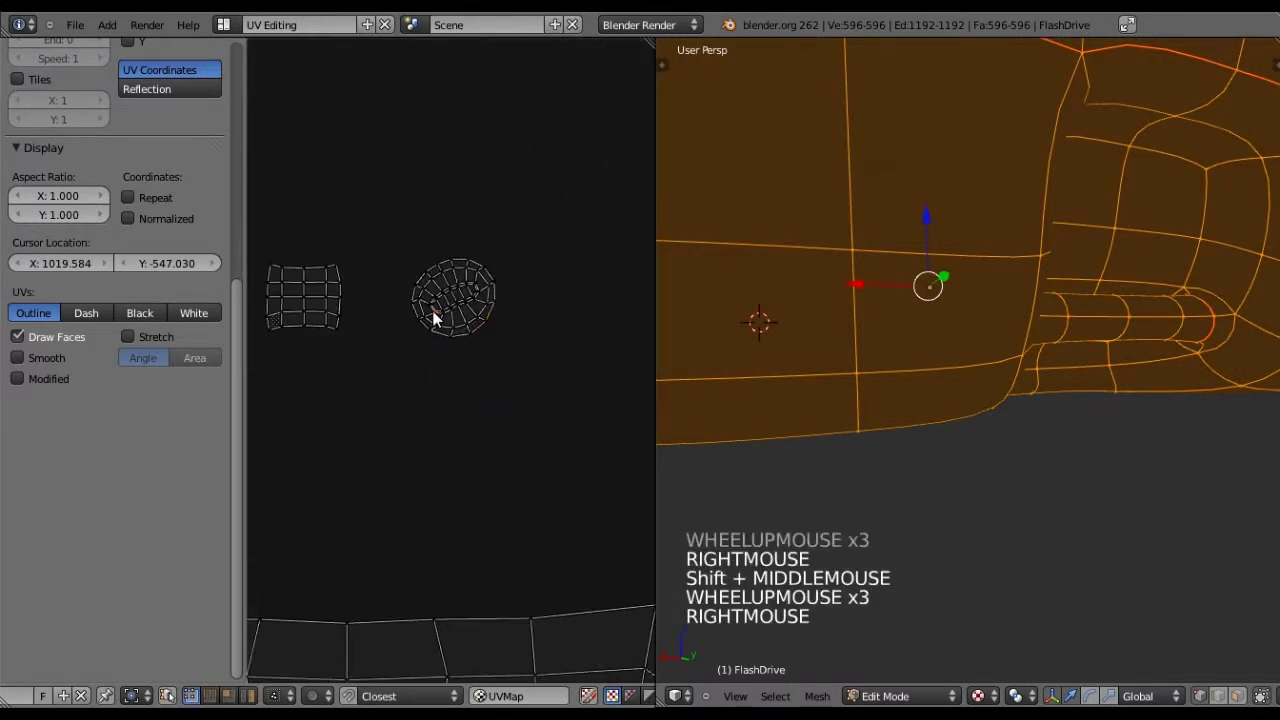
key("ctrl+l")
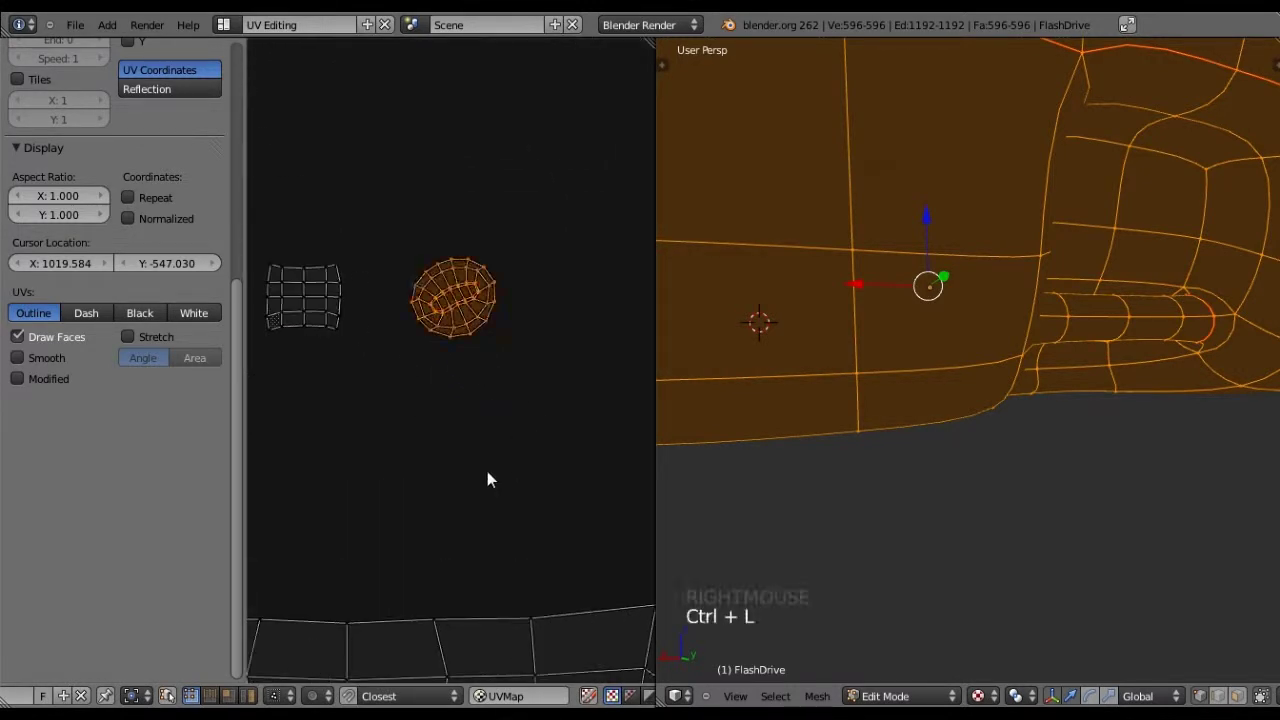
key("g")
left_click(570, 360)
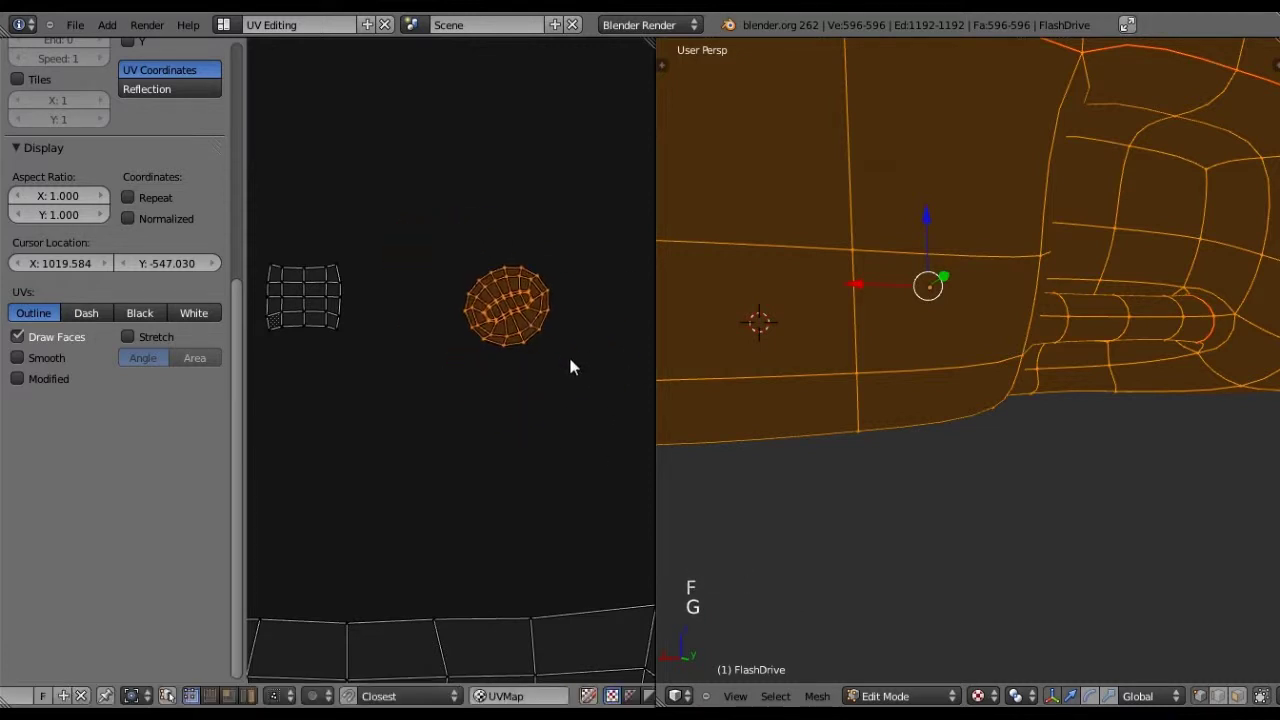
key("g")
left_click(555, 309)
Inspect the flash drive from its notched end and side, keeping the linked mesh and the round UV island selected
scroll(983, 466, "down", 4)
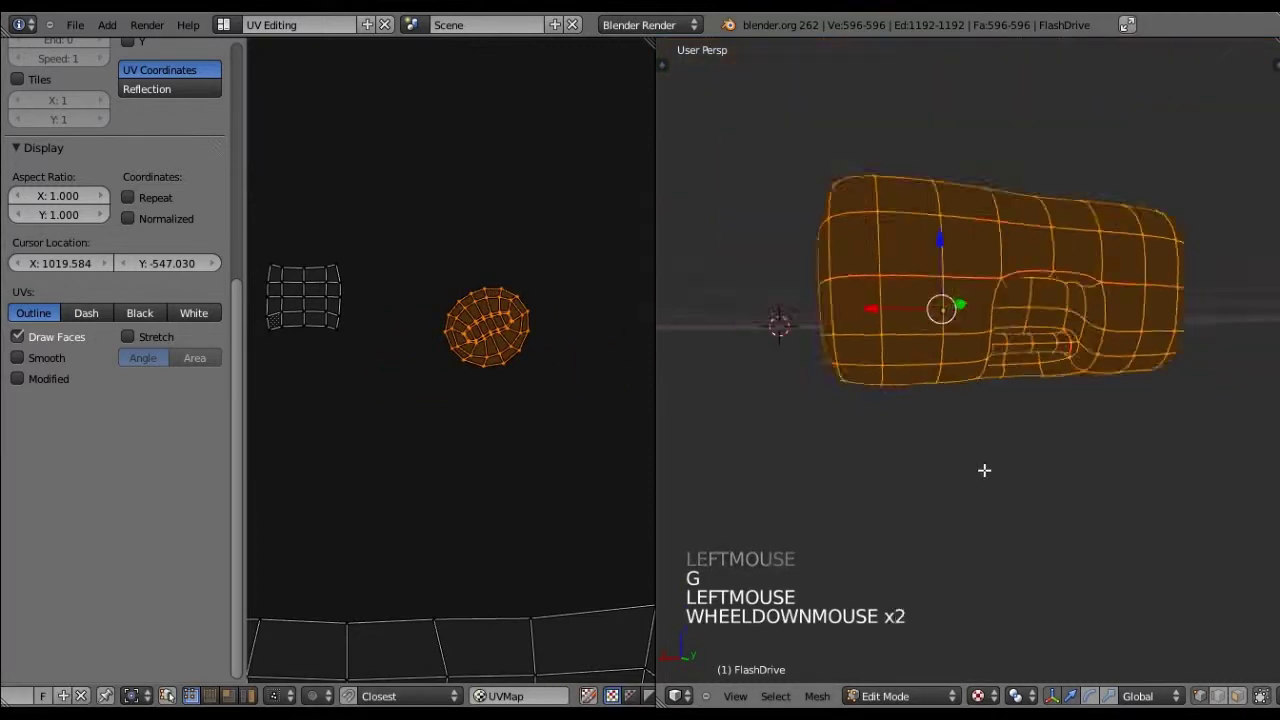
middle_click_drag(950, 370, 974, 466)
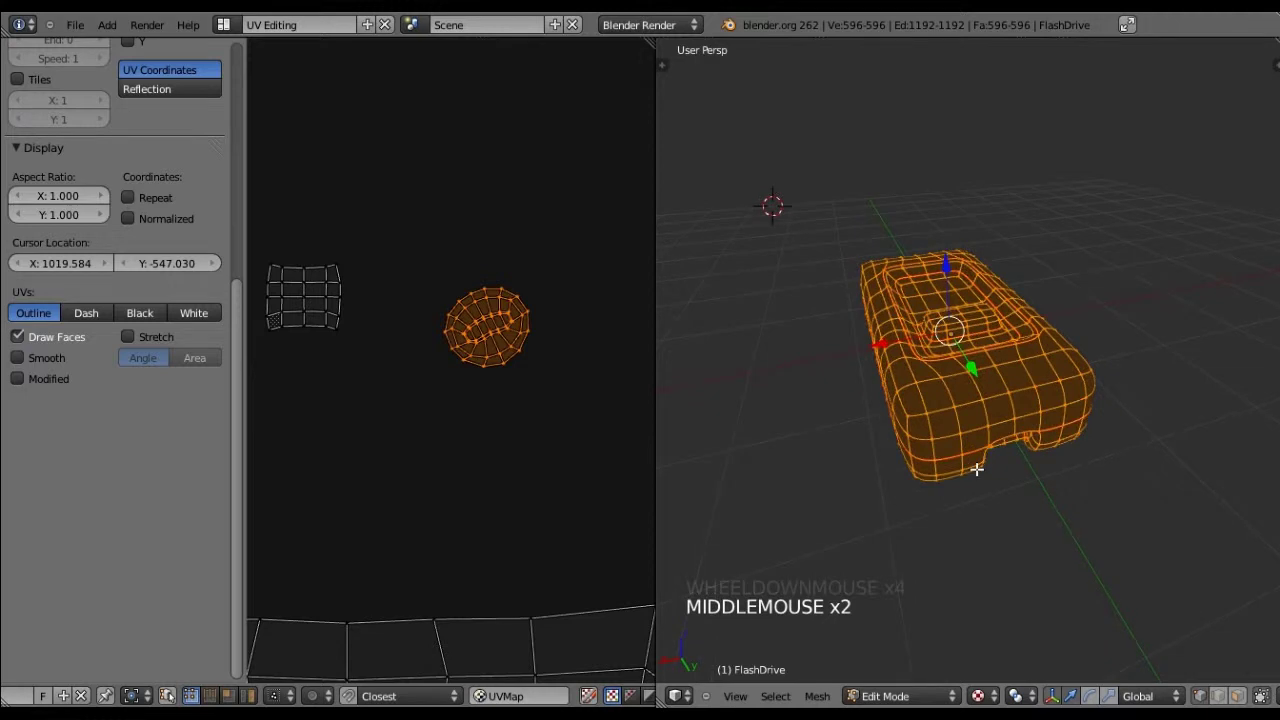
right_click(962, 454)
key("ctrl+l")
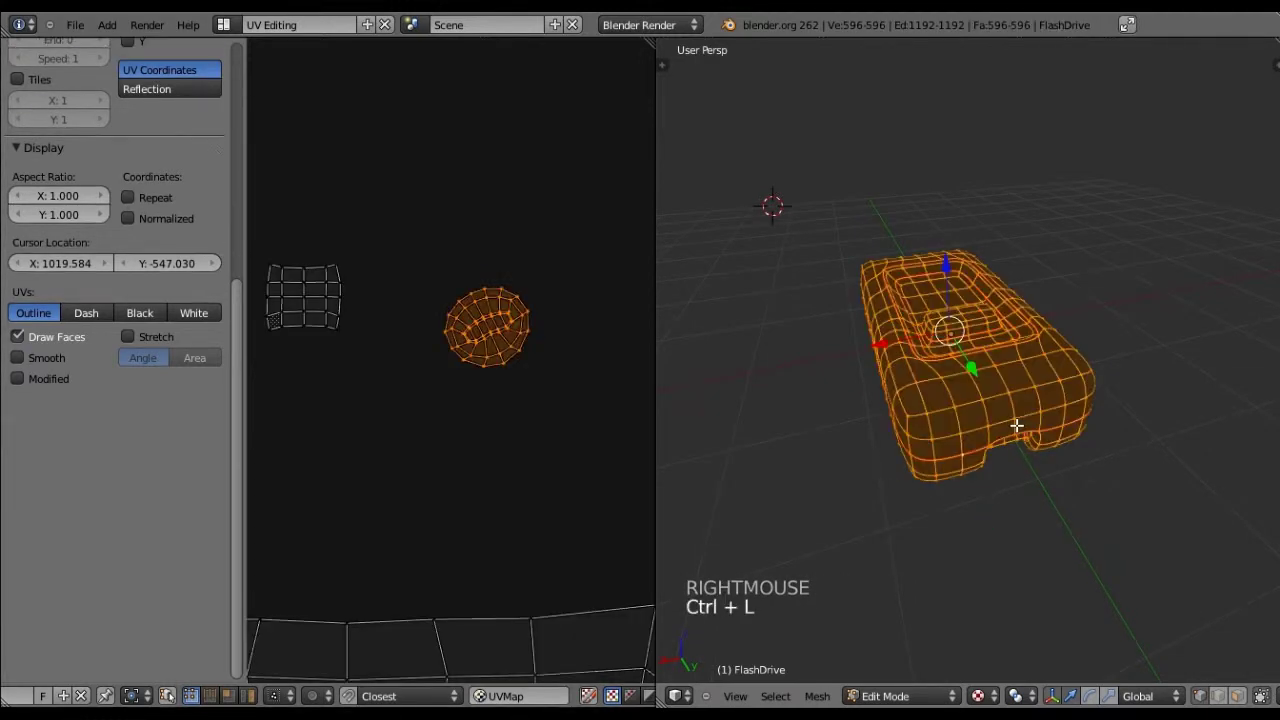
middle_click_drag(1020, 426, 1063, 449)
right_click(468, 352)
key("ctrl+l")
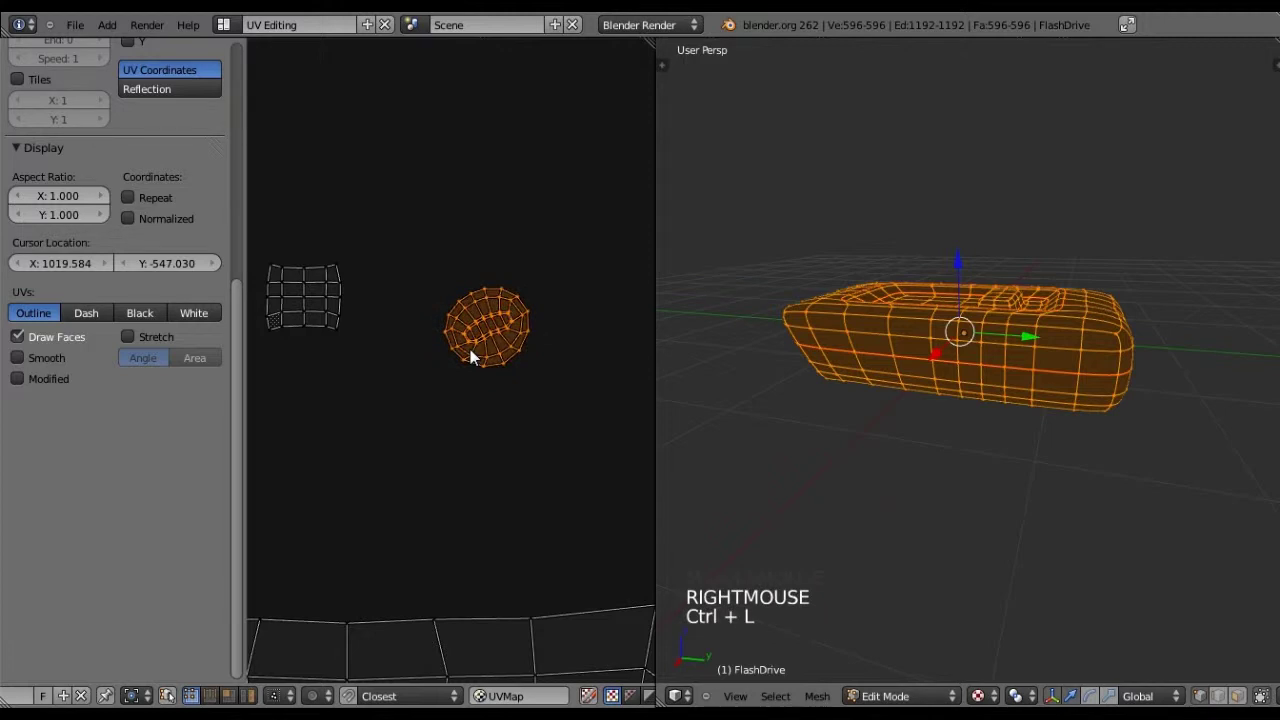
Clear the UV selection, reselect the whole round island and examine its faces up close
scroll(510, 345, "down", 3)
key("a")
key("a")
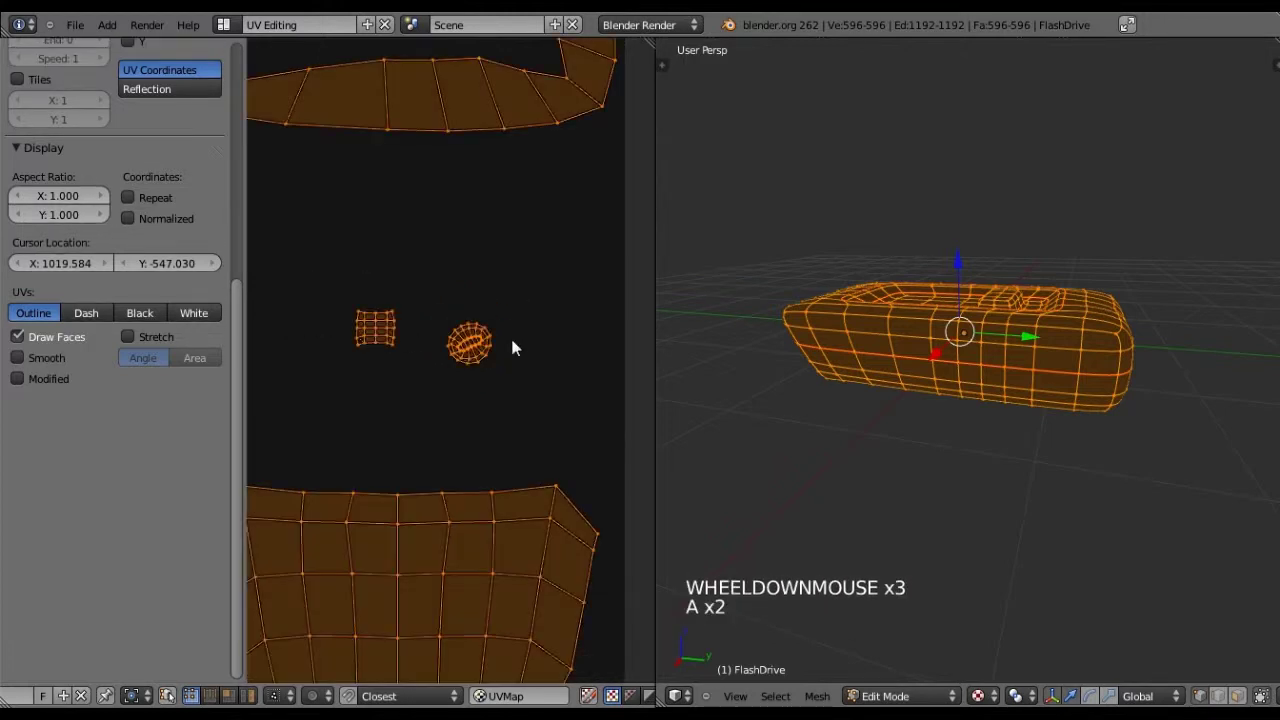
key("a")
right_click(531, 371)
key("ctrl+l")
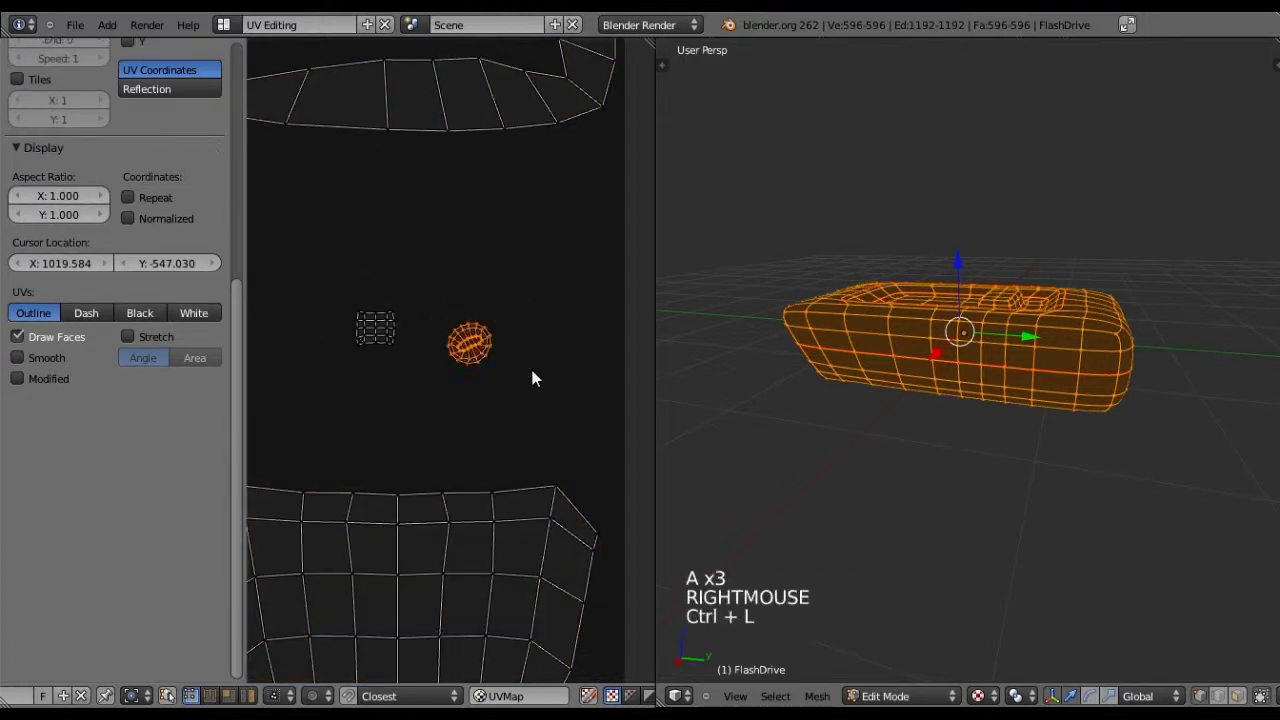
scroll(593, 316, "up", 3)
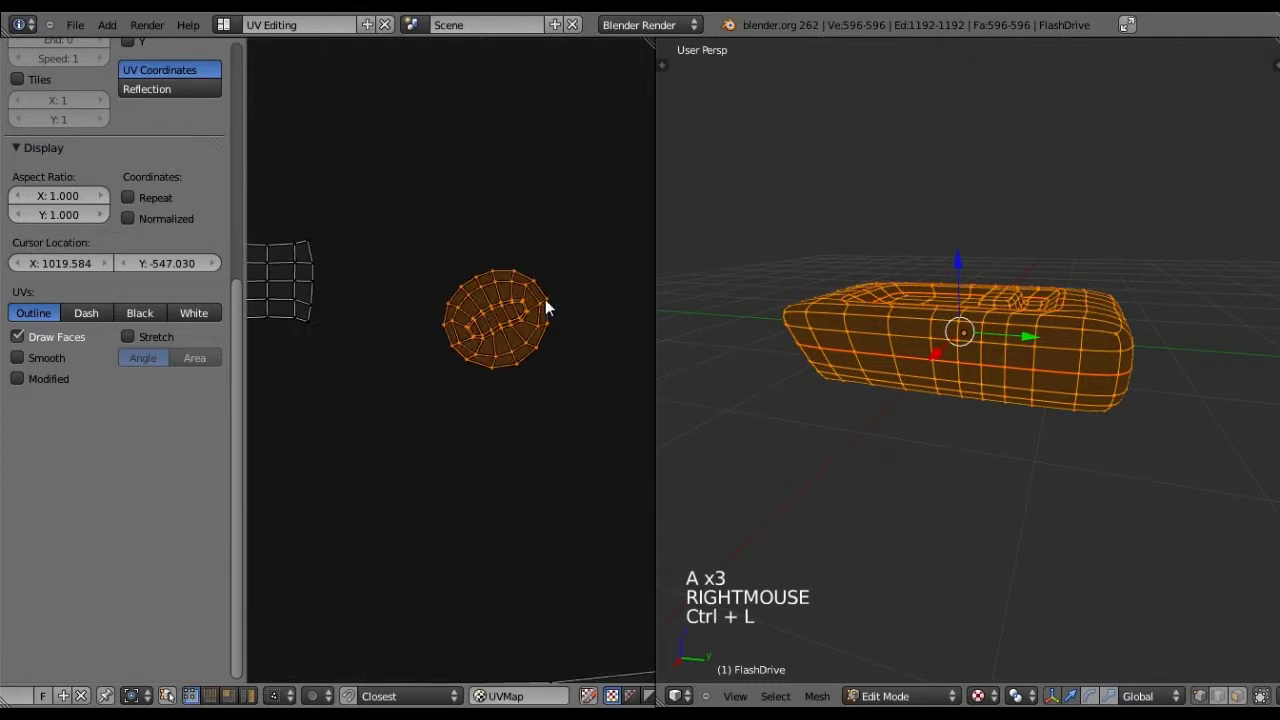
scroll(463, 290, "down", 1)
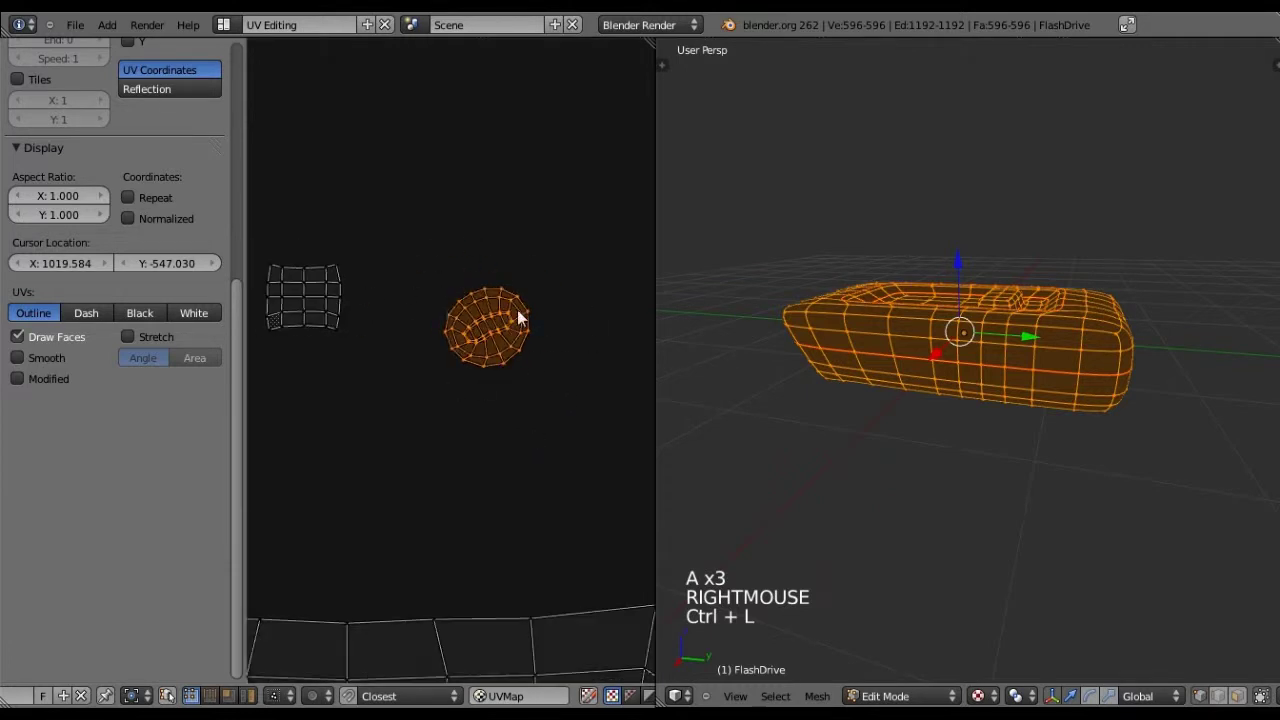
scroll(120, 420, "down", 1)
Deselect the mesh, pick one vertex on the flash drive's top and select all geometry linked to it
middle_click_drag(900, 400, 971, 560)
key("a")
right_click(900, 462)
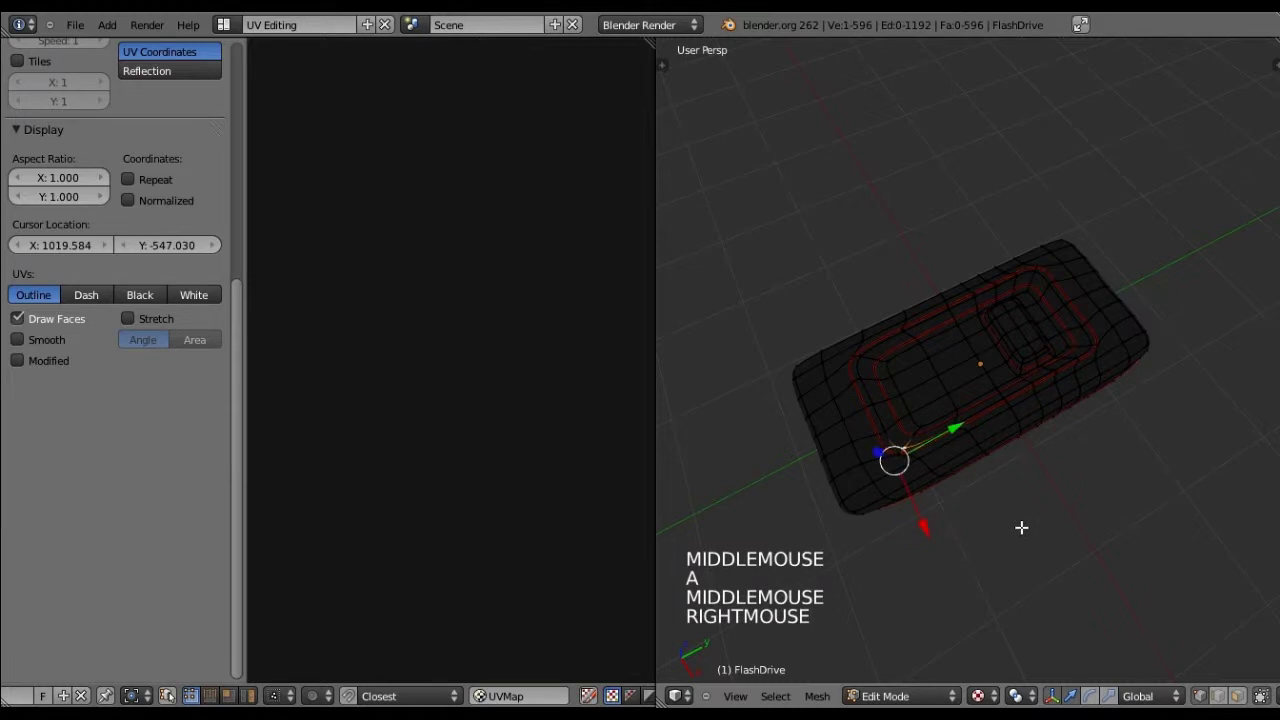
middle_click_drag(1023, 528, 1046, 443)
key("ctrl+l")
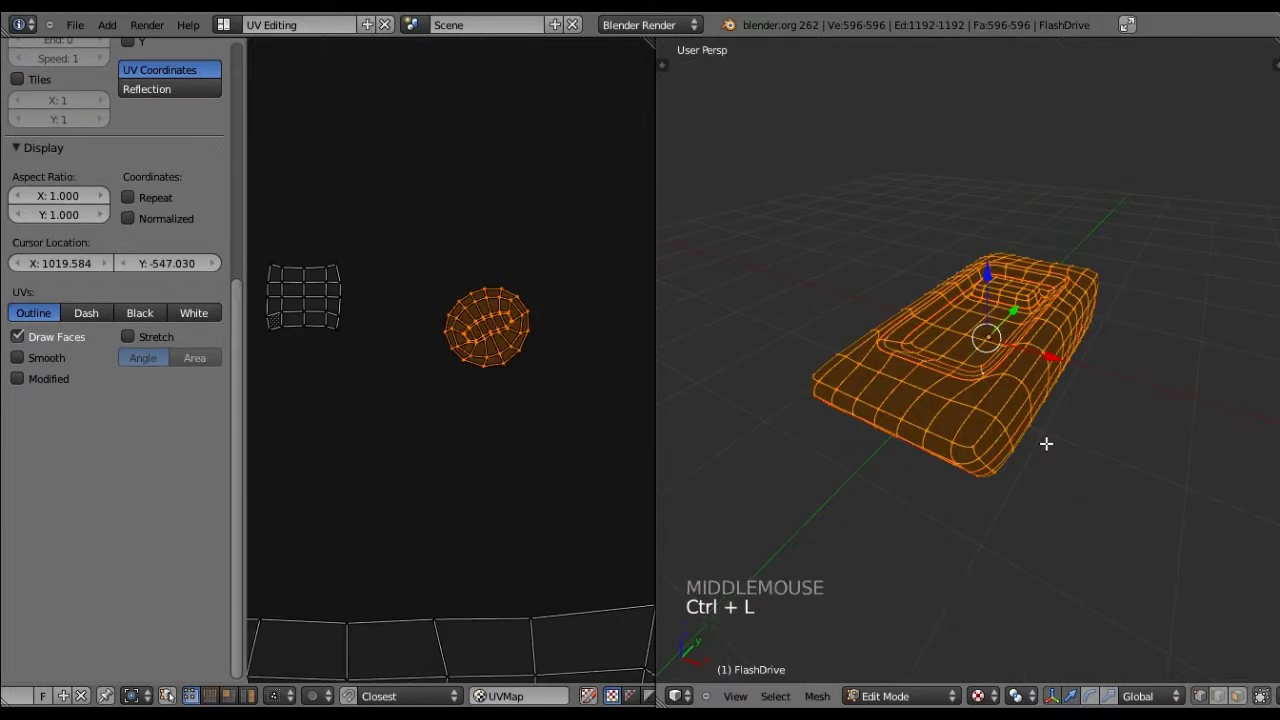
Select the entire flash drive mesh and leave all of its UV islands deselected
scroll(1045, 445, "down", 2)
middle_click_drag(1097, 494, 1028, 551)
scroll(1020, 431, "up", 4)
key("a")
key("a")
key("a")
key("a")
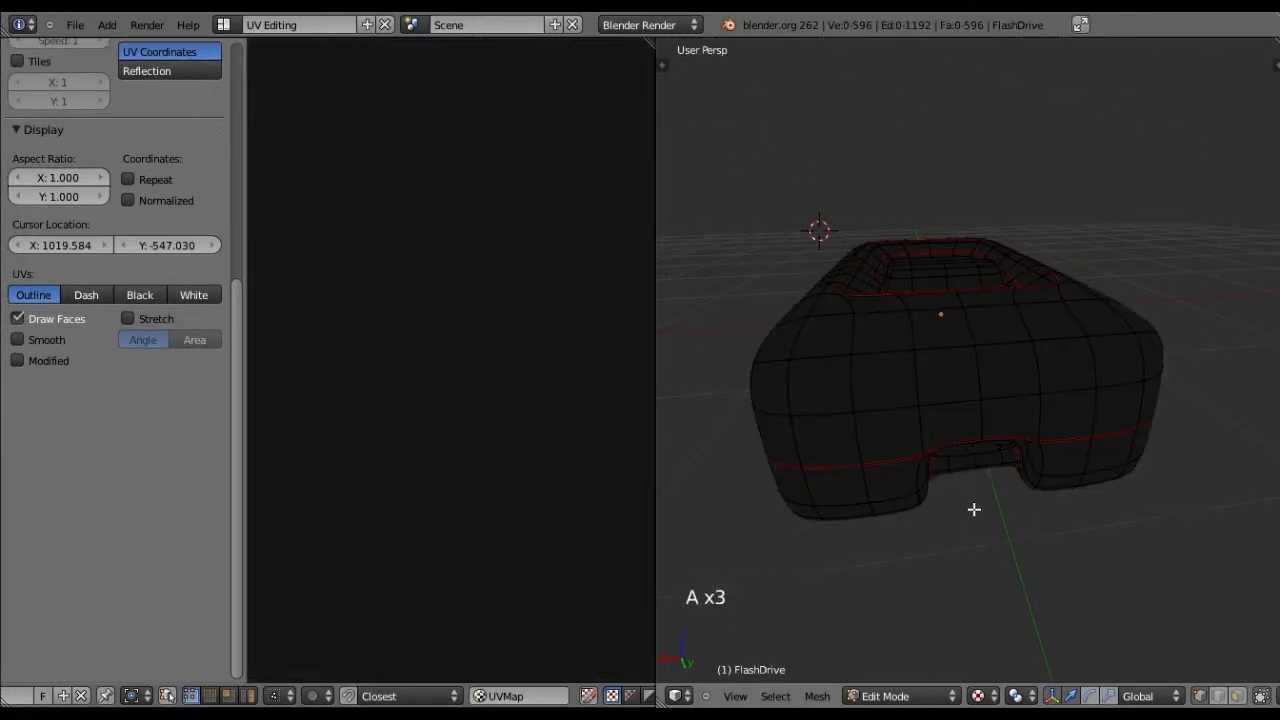
scroll(974, 509, "down", 3)
scroll(530, 472, "down", 1)
key("a")
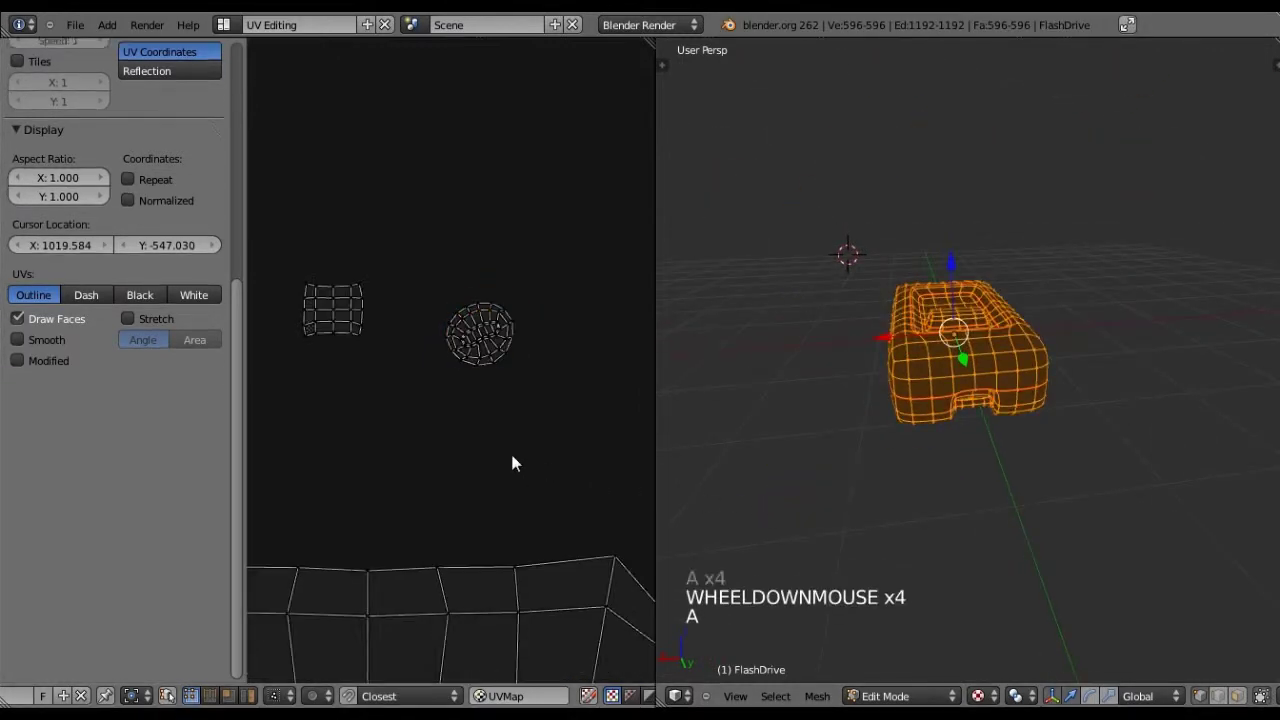
key("a")
scroll(437, 417, "down", 3)
key("a")
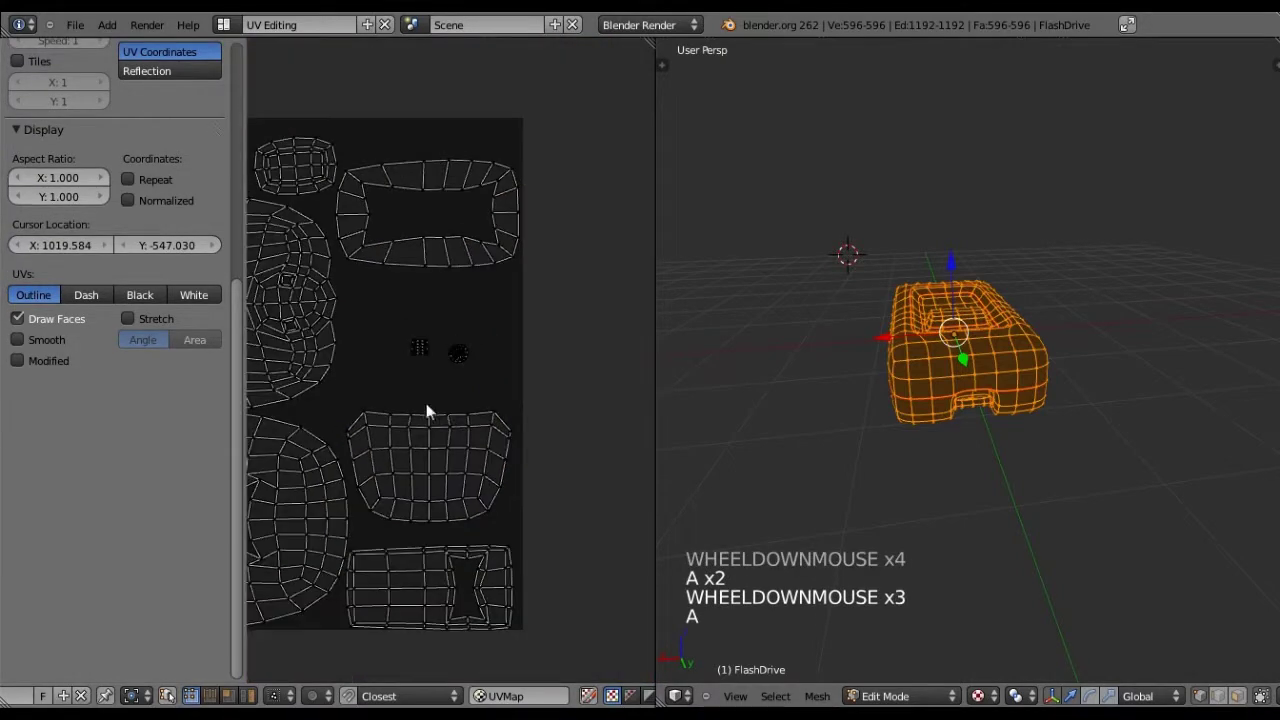
middle_click_drag(537, 480, 549, 486)
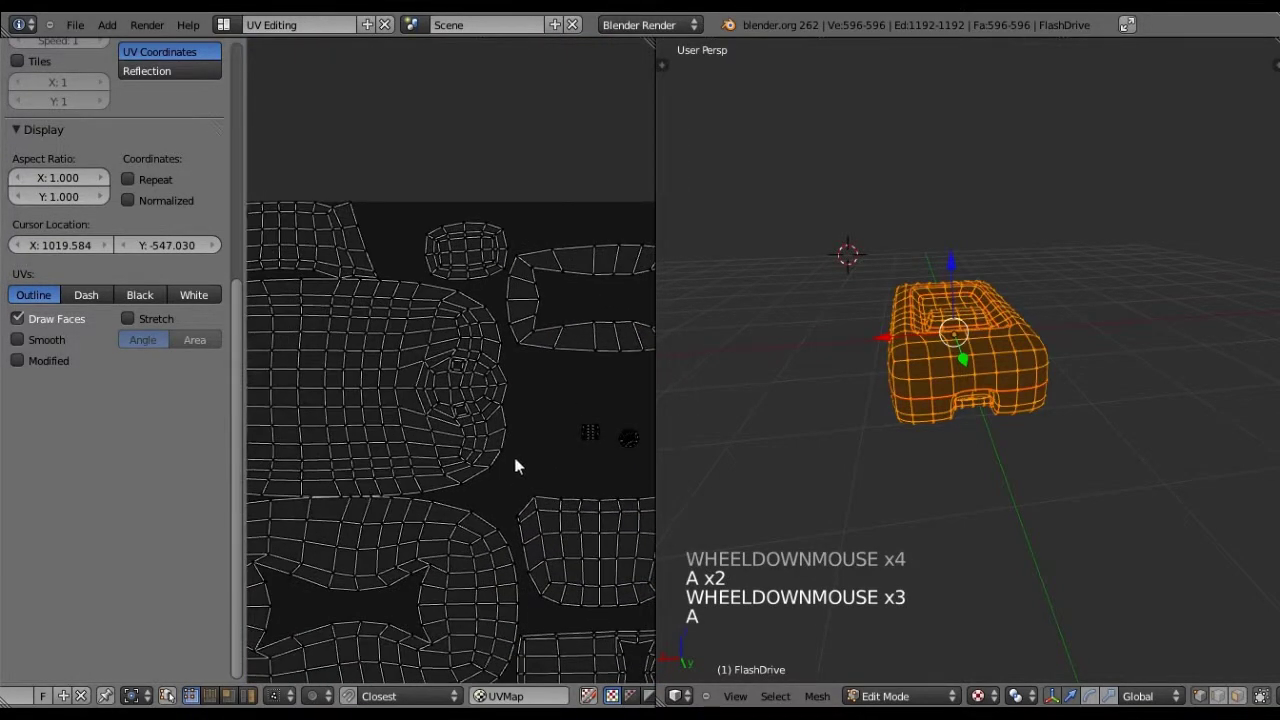
Turn on image painting and set the brush colour to dark blue with R 0.122, G 0.122, B 0.329
left_click(588, 697)
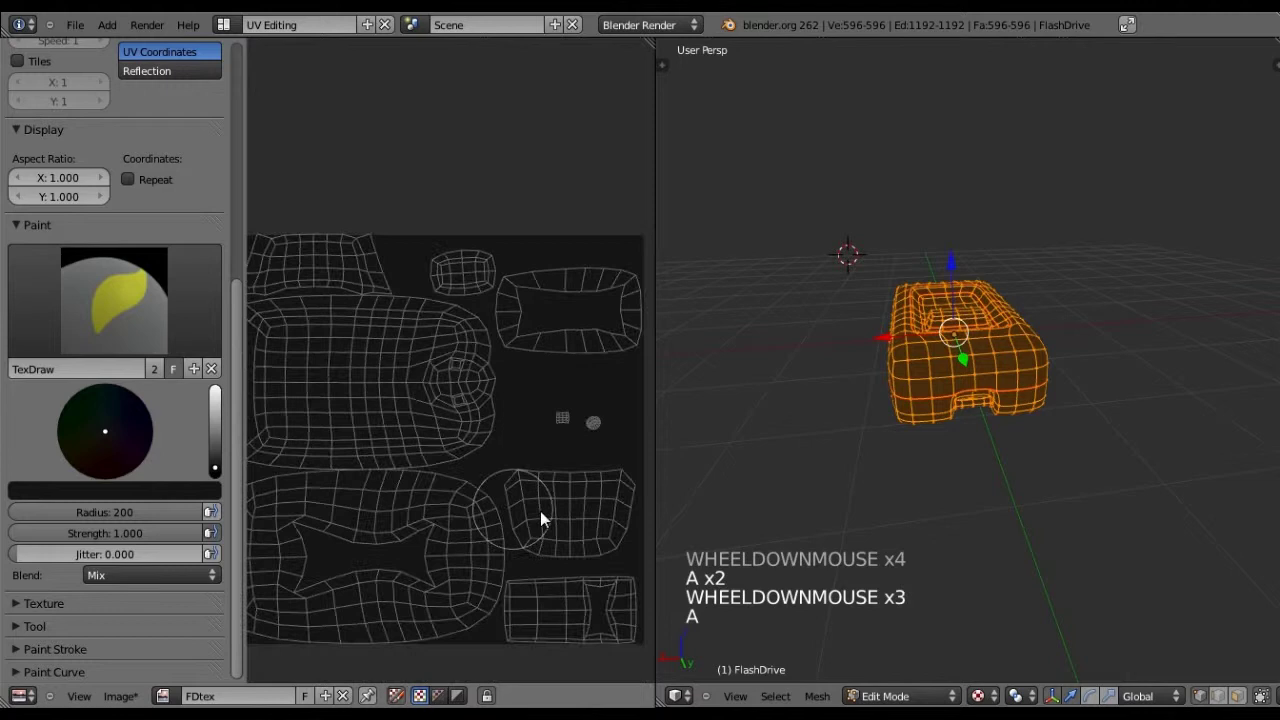
left_click(205, 491)
left_click_drag(59, 464, 81, 463)
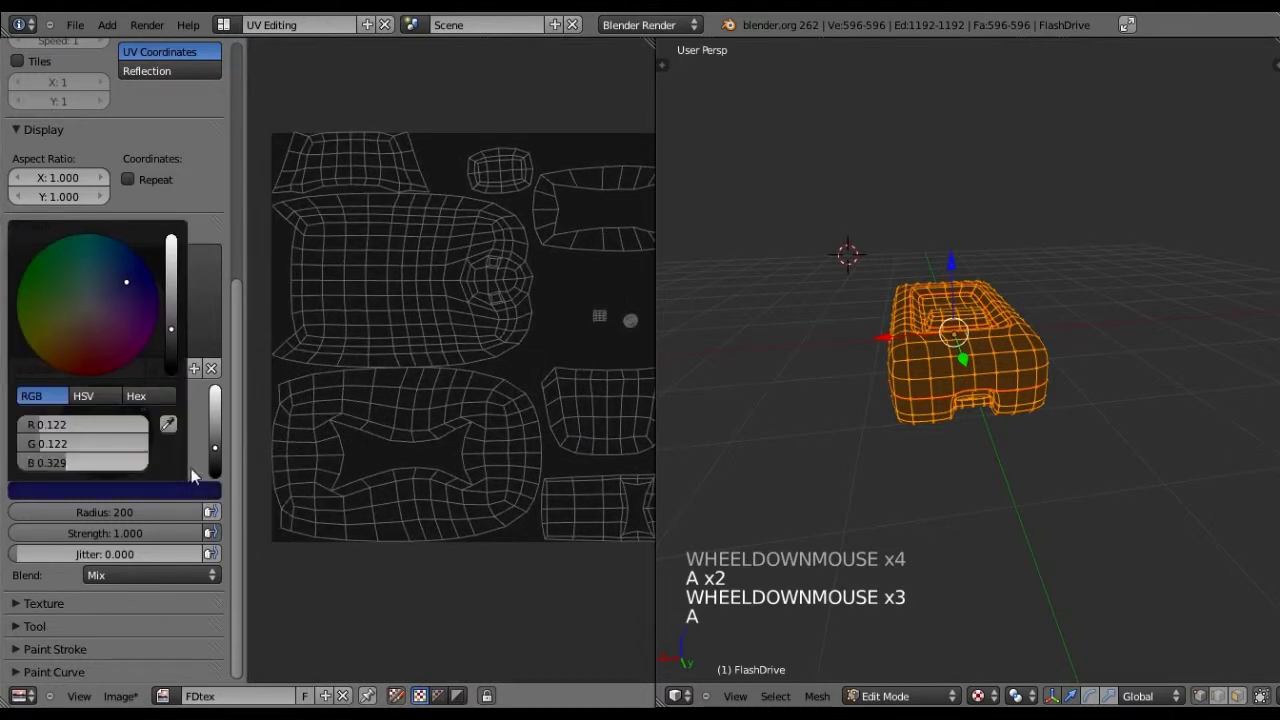
Examine the flash drive's recessed top and overall shape alongside the UV layout to plan where to paint
middle_click_drag(552, 403, 586, 509, "shift")
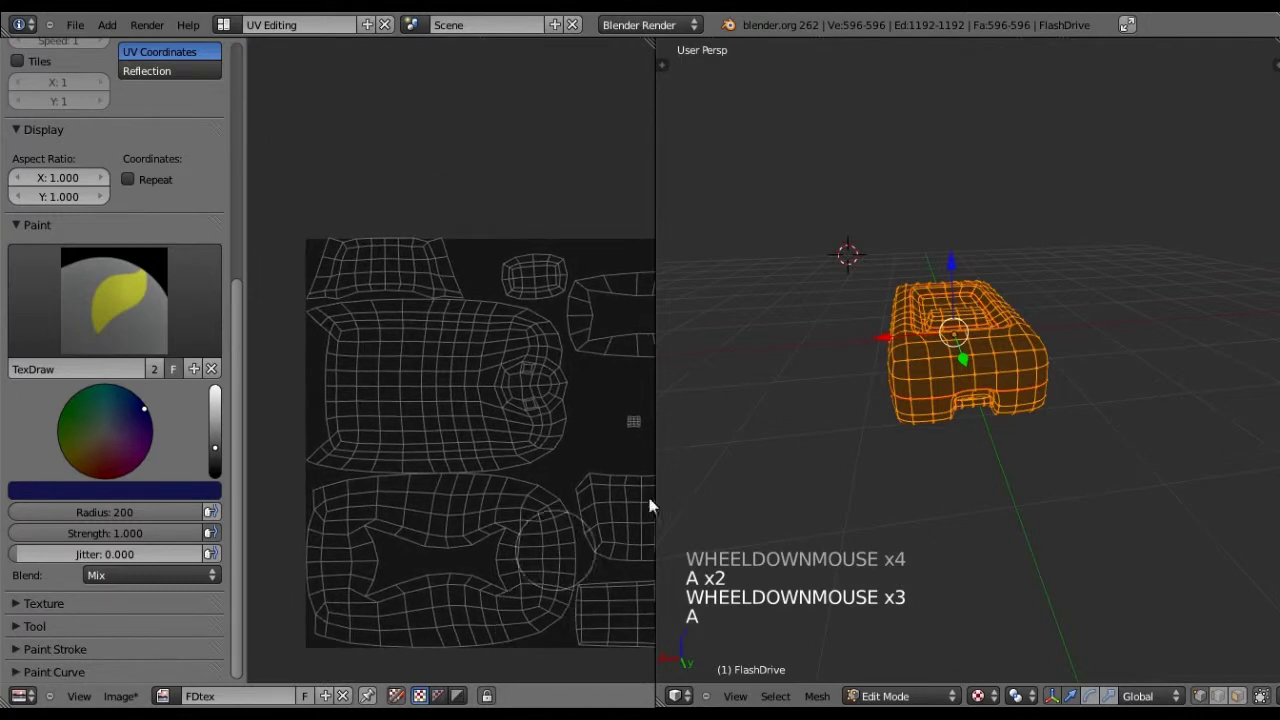
middle_click_drag(806, 466, 871, 534)
scroll(813, 442, "up", 5)
middle_click_drag(813, 442, 846, 457)
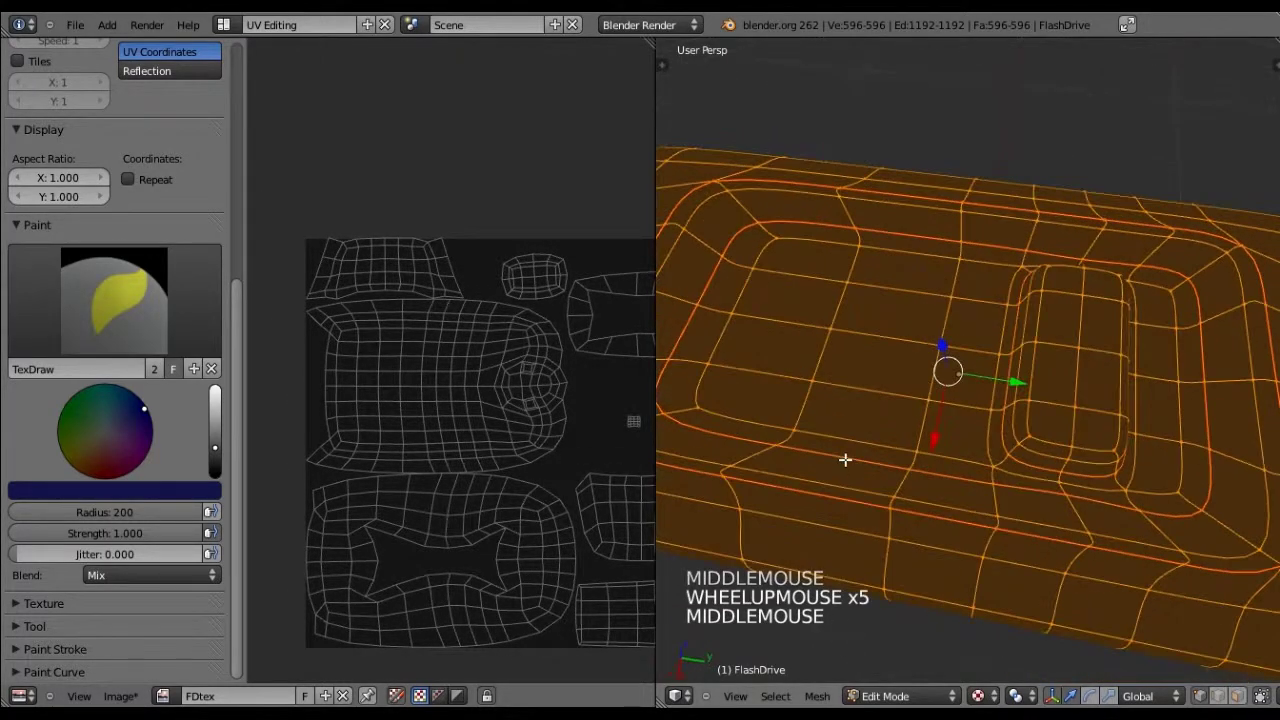
scroll(387, 412, "up", 1)
middle_click_drag(481, 428, 274, 346)
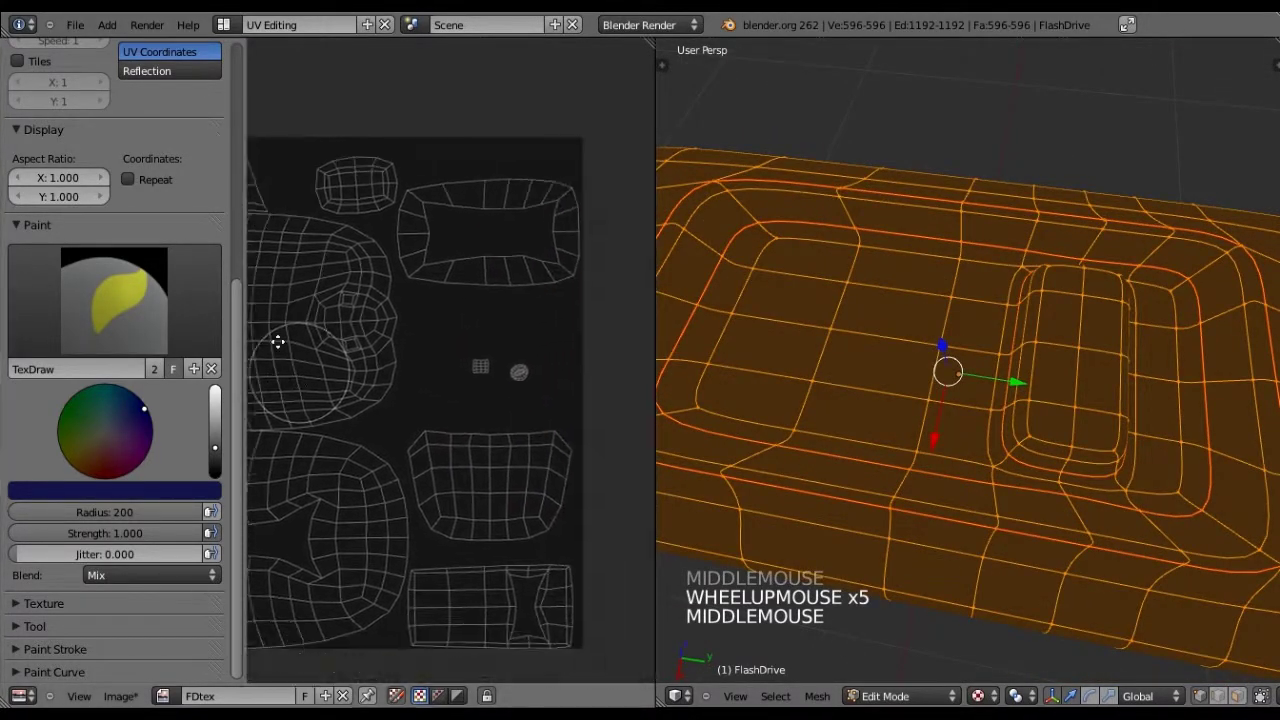
middle_click_drag(760, 520, 703, 553, "shift")
scroll(940, 535, "down", 3)
middle_click_drag(306, 406, 445, 375)
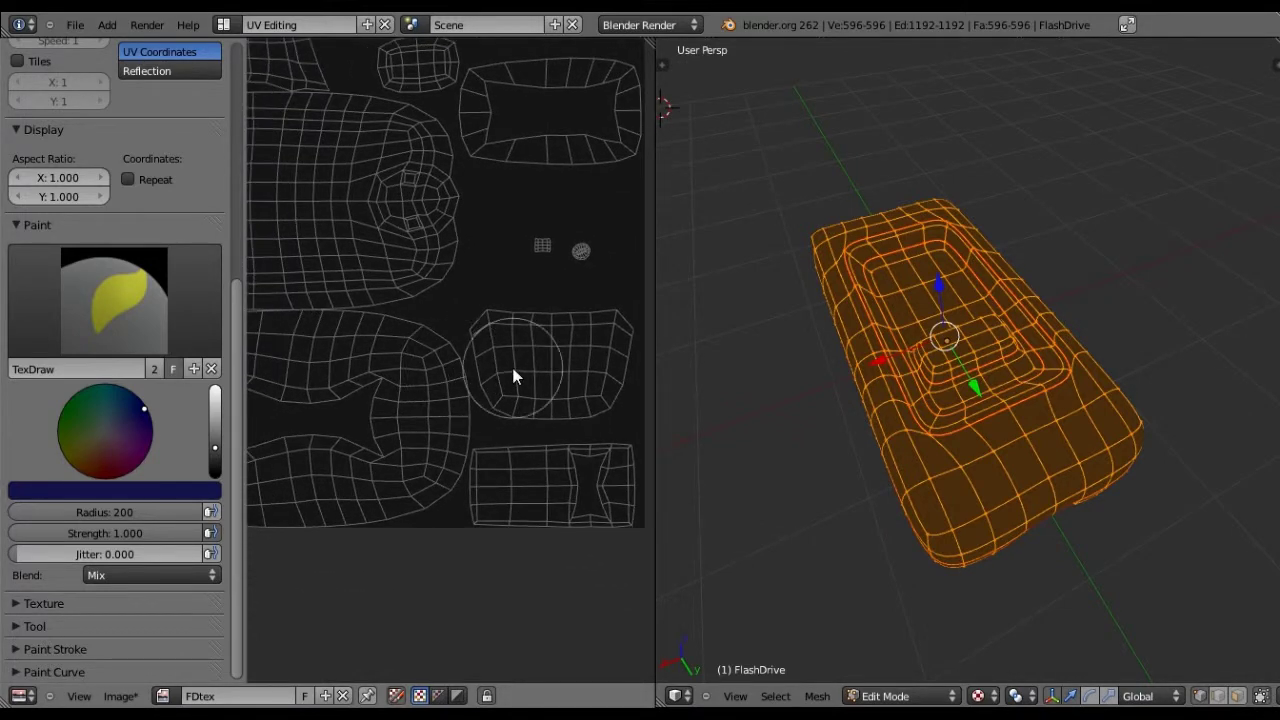
Paint the left end of the lower large UV island dark blue with the brush radius at 200
middle_click_drag(929, 429, 880, 371, "shift")
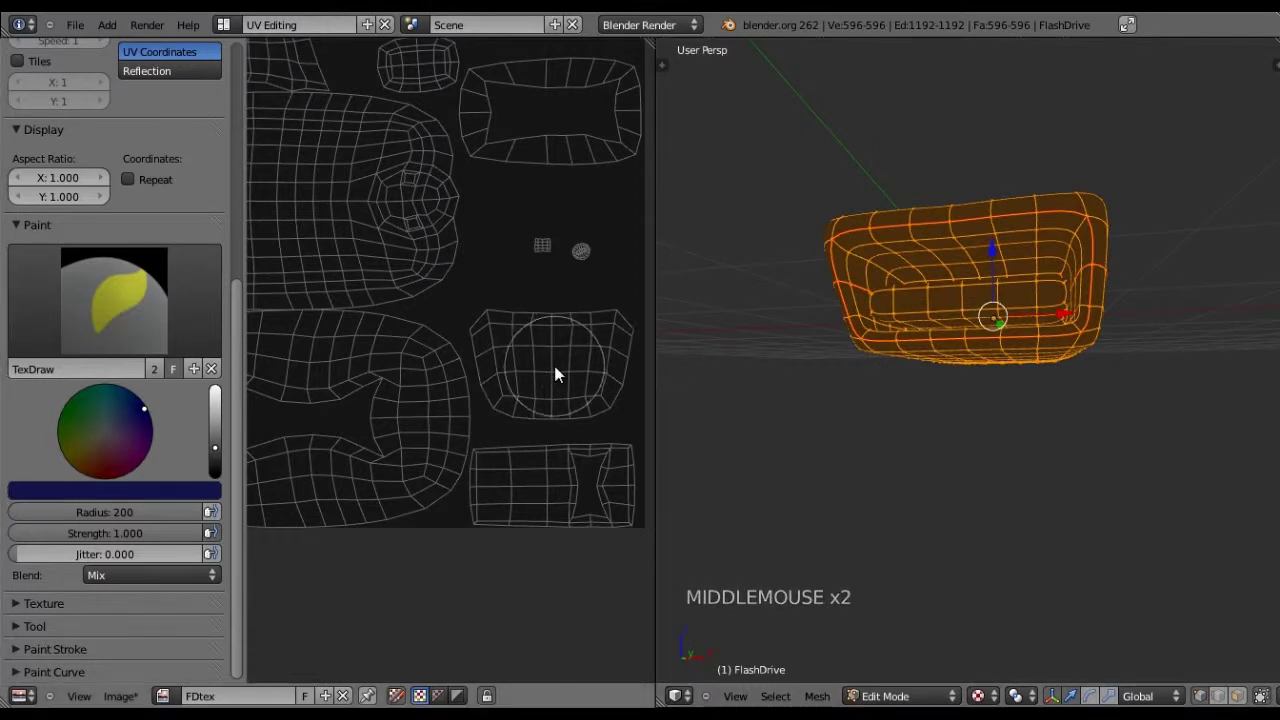
scroll(528, 371, "up", 2)
scroll(551, 523, "down", 2)
mouse_move(614, 534)
middle_mouse_down()
mouse_move(465, 363)
mouse_move(391, 503)
middle_mouse_up()
left_click(378, 514)
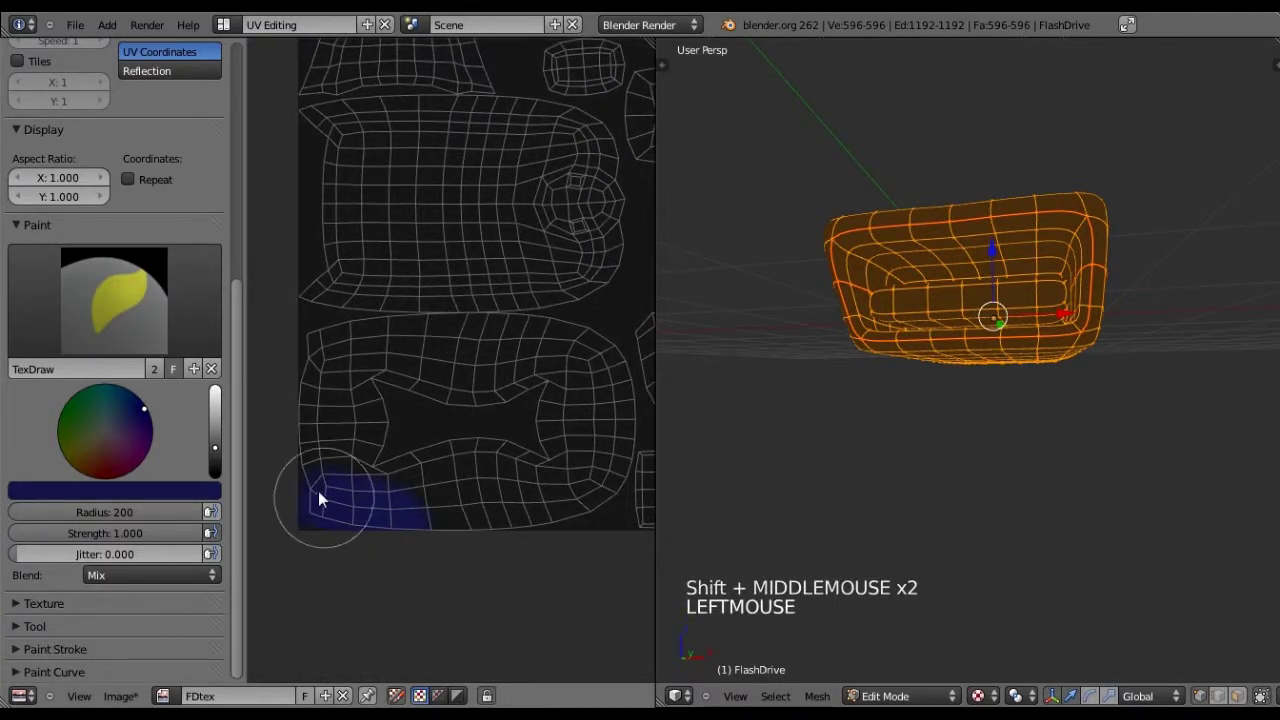
scroll(374, 471, "up", 3)
mouse_move(374, 471)
middle_mouse_down("shift")
mouse_move(294, 421)
mouse_move(420, 464)
middle_mouse_up("shift")
mouse_move(955, 385)
middle_mouse_down()
mouse_move(974, 477)
mouse_move(885, 432)
middle_mouse_up()
middle_click_drag(397, 435, 517, 391, "shift")
mouse_move(450, 372)
left_mouse_down()
mouse_move(389, 349)
mouse_move(380, 309)
left_mouse_up()
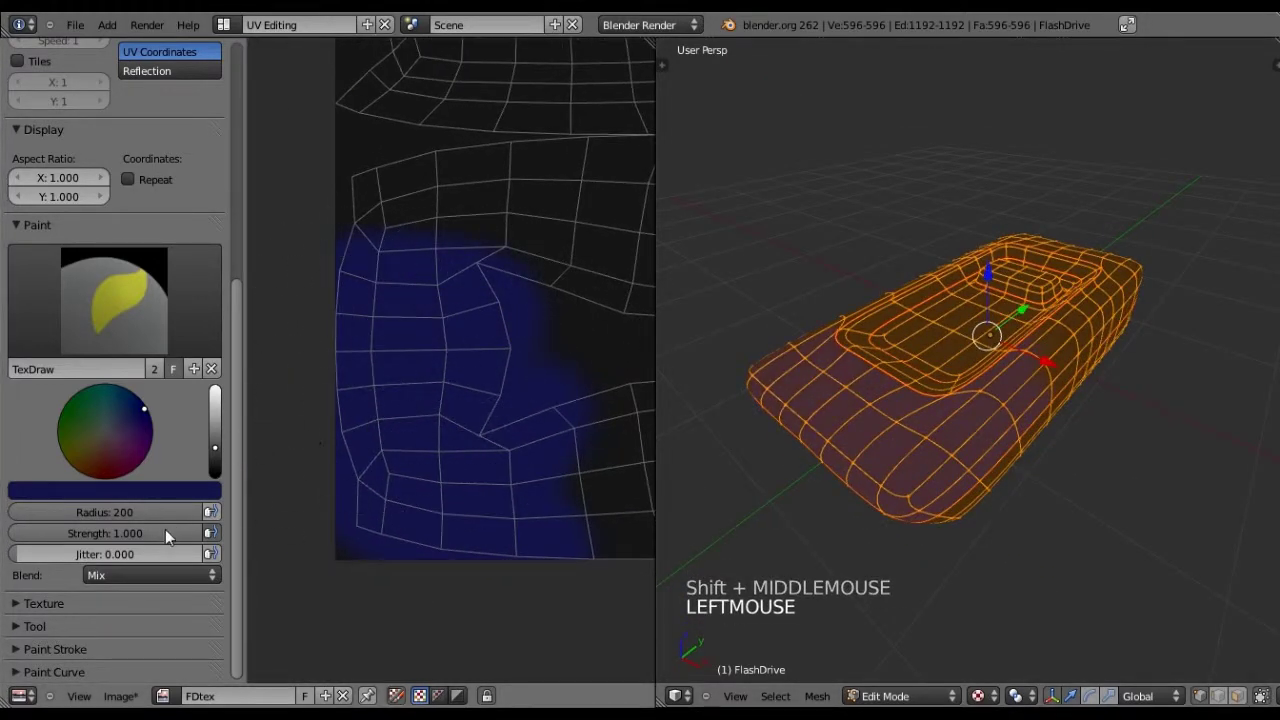
Set the brush radius to 115 and paint the lower large island's inner edges and central hollow dark blue
left_click_drag(106, 522, 101, 523)
middle_click_drag(451, 371, 461, 528, "shift")
mouse_move(461, 528)
left_mouse_down()
mouse_move(367, 439)
mouse_move(341, 372)
mouse_move(537, 520)
left_mouse_up()
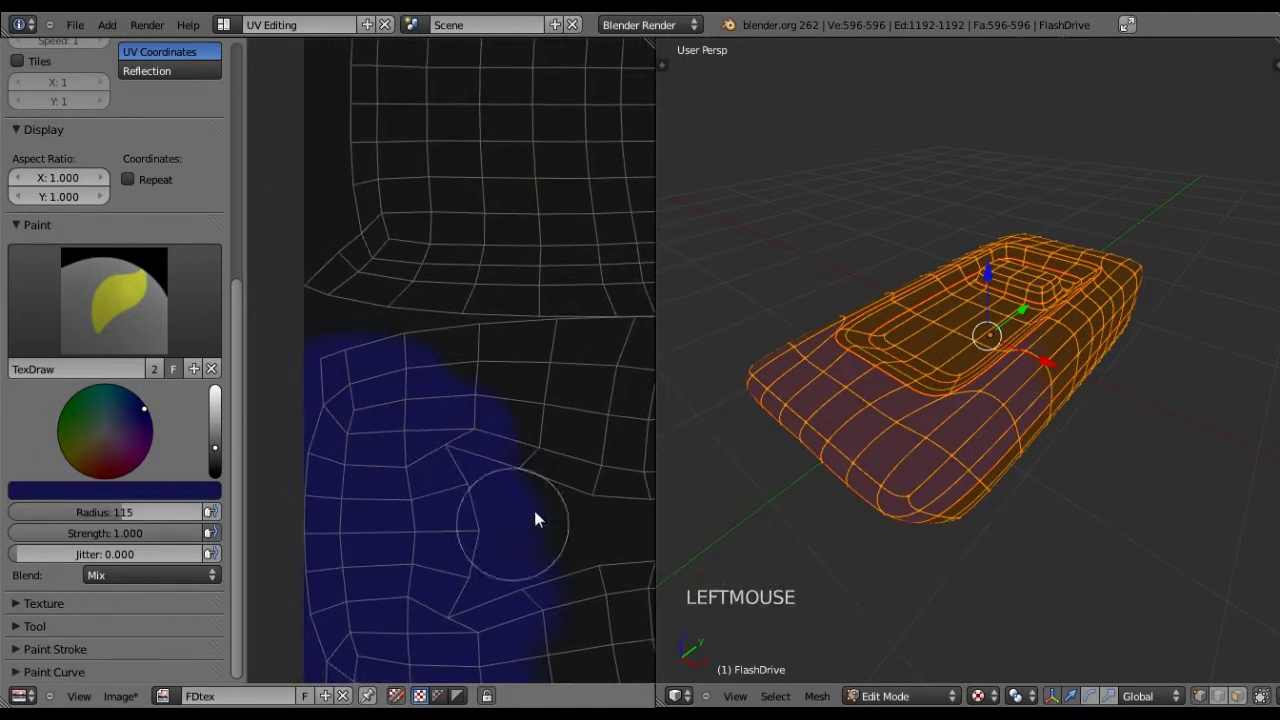
middle_click_drag(537, 520, 371, 414, "shift")
left_click_drag(371, 414, 539, 460)
middle_click_drag(539, 460, 437, 426, "shift")
mouse_move(389, 426)
left_mouse_down()
mouse_move(520, 449)
mouse_move(594, 422)
mouse_move(610, 536)
left_mouse_up()
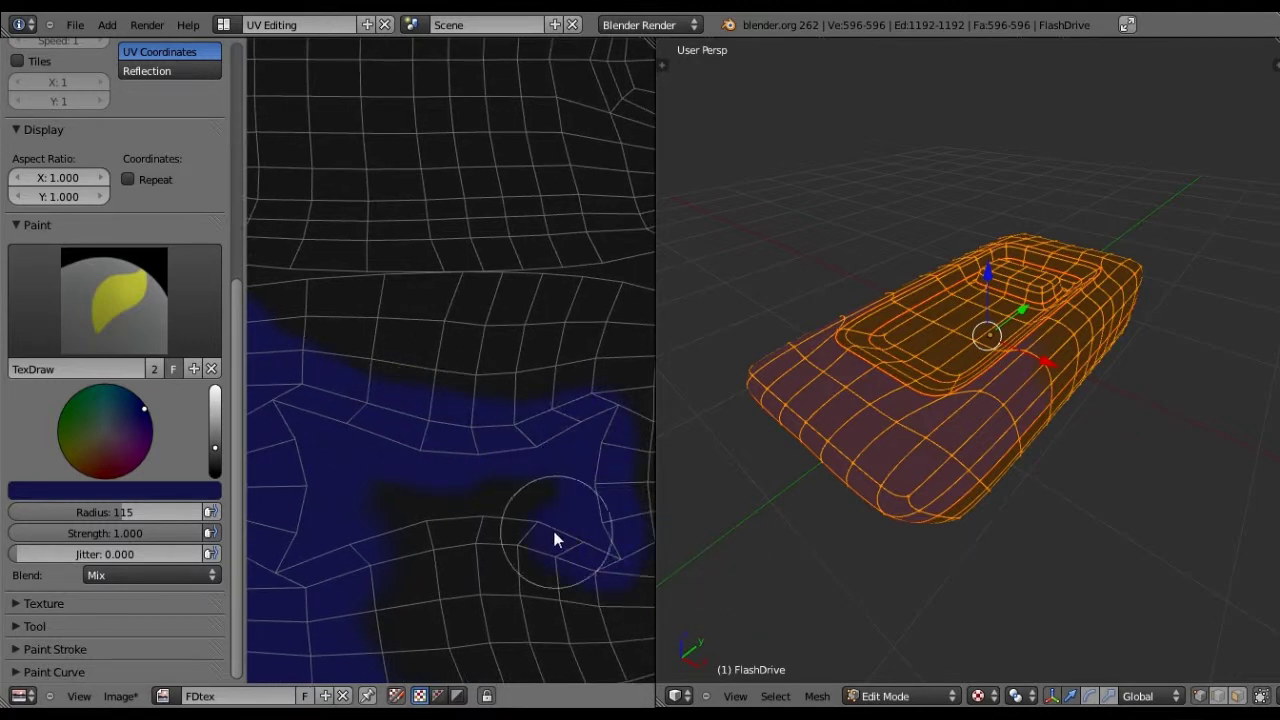
middle_click_drag(366, 482, 329, 403, "shift")
left_click_drag(332, 407, 530, 401)
Paint a blue band along the lower island's bottom border and around its rounded right end
middle_click_drag(477, 371, 361, 288, "shift")
middle_click_drag(349, 421, 506, 348, "shift")
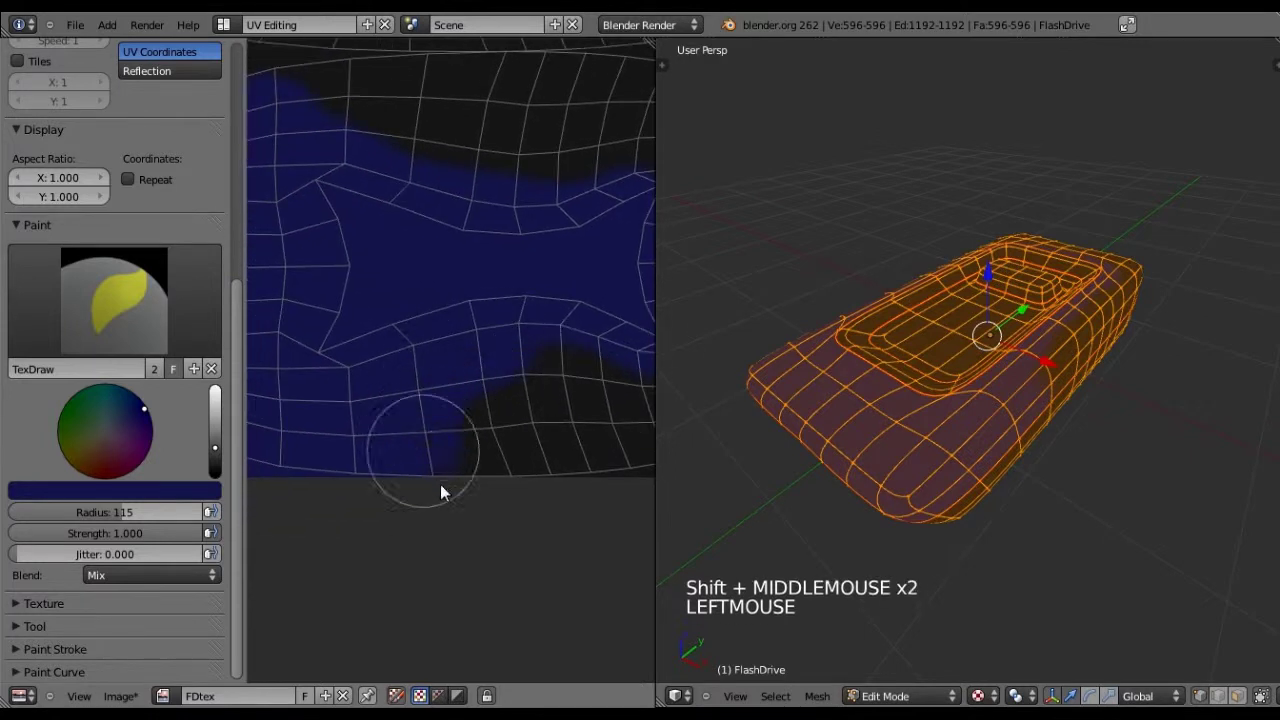
left_click_drag(486, 487, 316, 575)
middle_click_drag(512, 447, 366, 489, "shift")
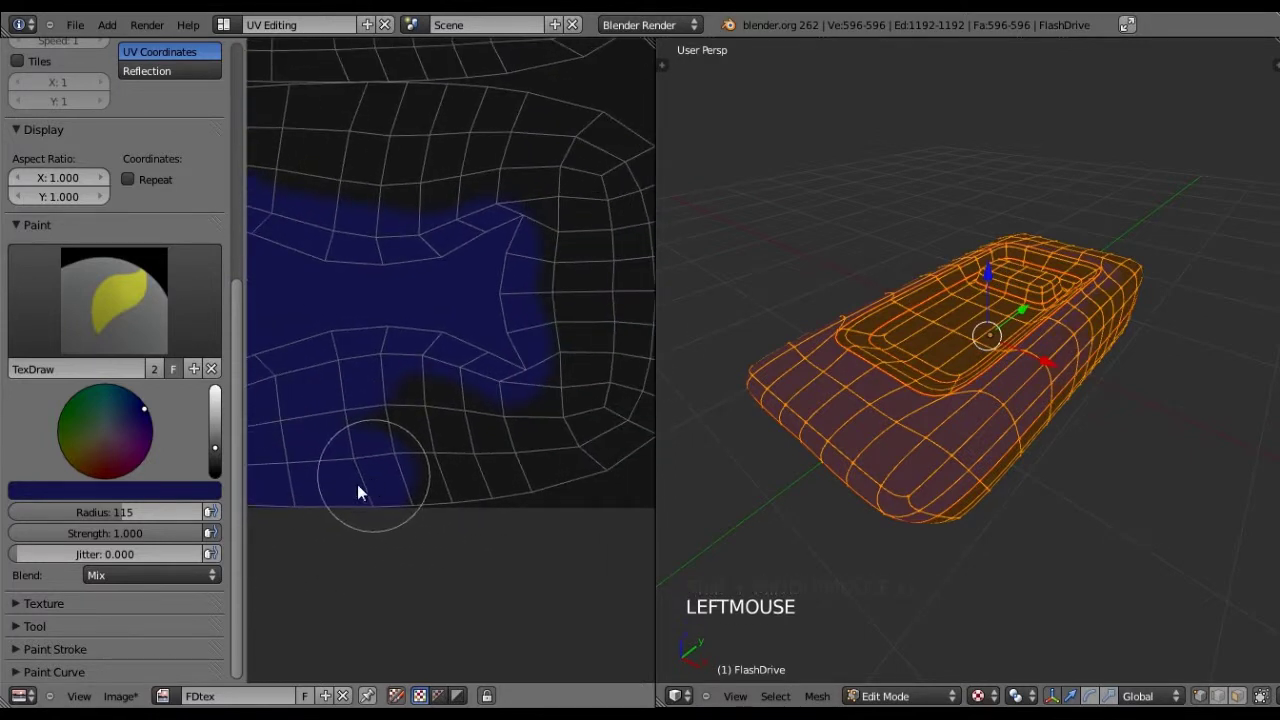
middle_click_drag(573, 469, 435, 495, "shift")
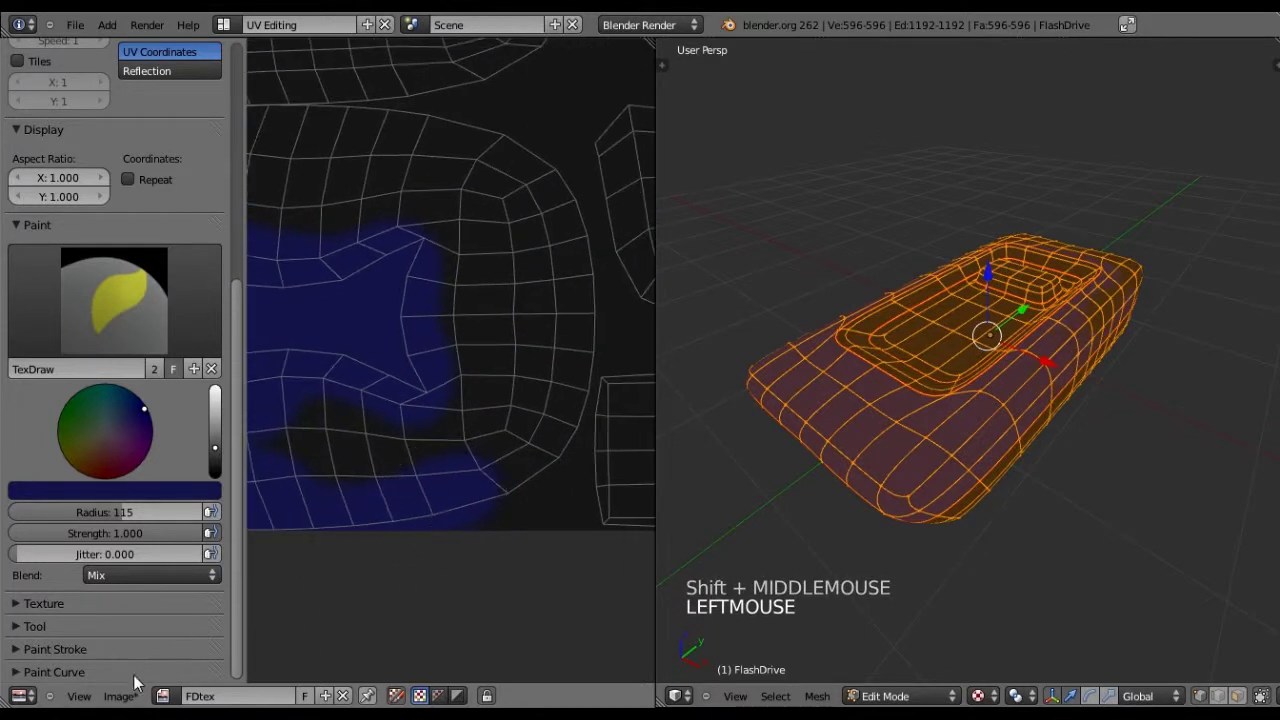
mouse_move(448, 510)
left_mouse_down()
mouse_move(514, 500)
mouse_move(545, 461)
mouse_move(579, 341)
left_mouse_up()
left_click_drag(541, 188, 470, 136)
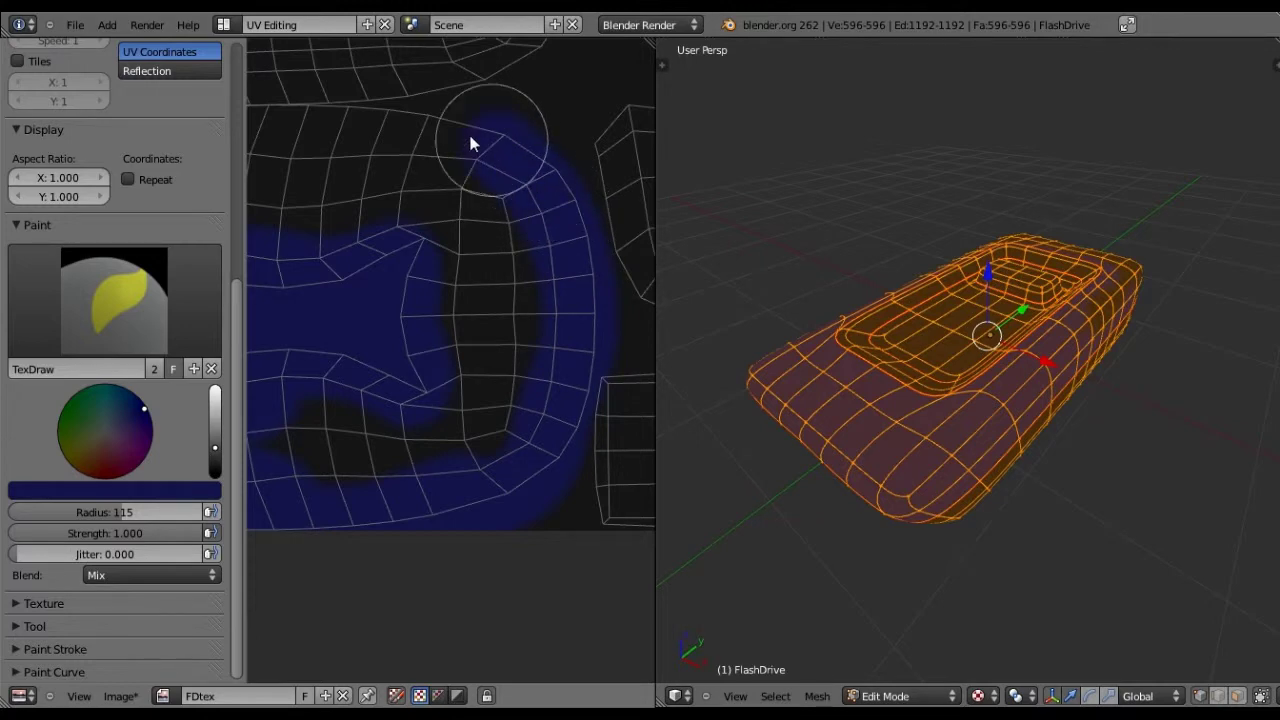
Continue the blue band along the lower island's top border to its upper-left corner
middle_click_drag(362, 152, 571, 245, "shift")
left_click_drag(571, 245, 491, 189)
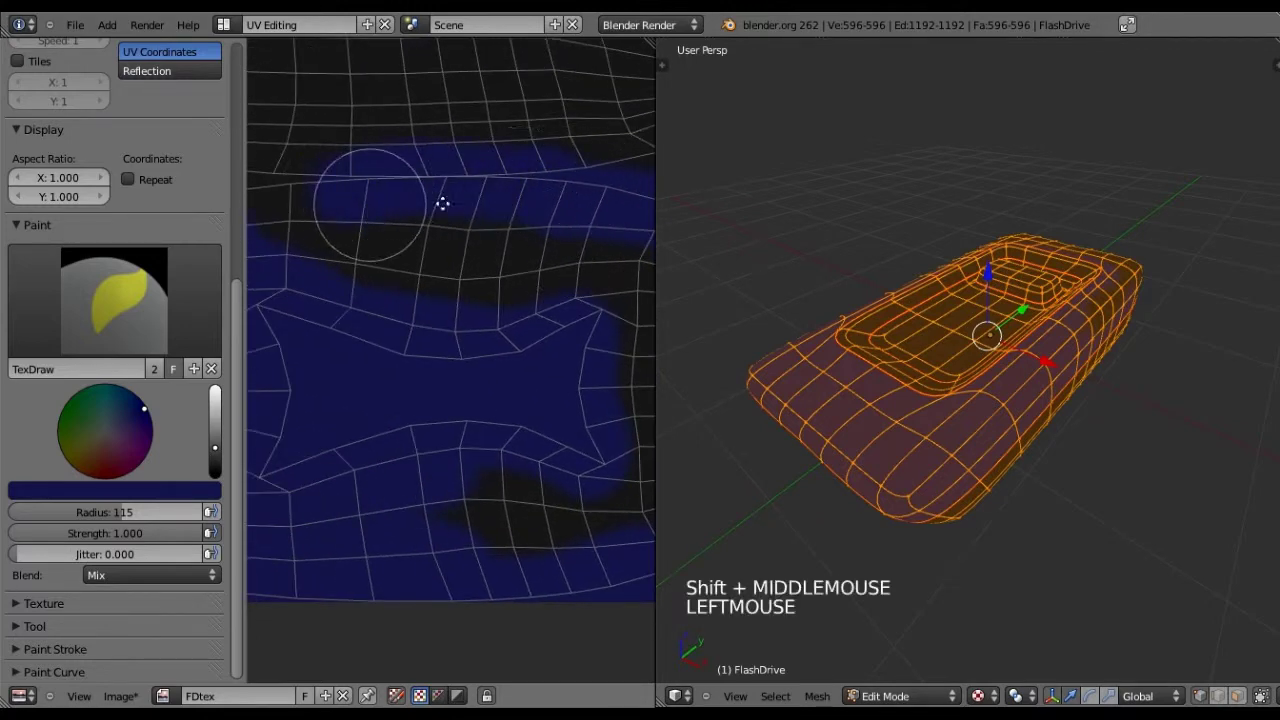
middle_click_drag(443, 200, 525, 175, "shift")
left_click_drag(527, 168, 341, 205)
mouse_move(540, 285)
middle_mouse_down("shift")
mouse_move(384, 255)
mouse_move(497, 299)
middle_mouse_up("shift")
left_click_drag(487, 239, 494, 200)
middle_click_drag(530, 214, 456, 253, "shift")
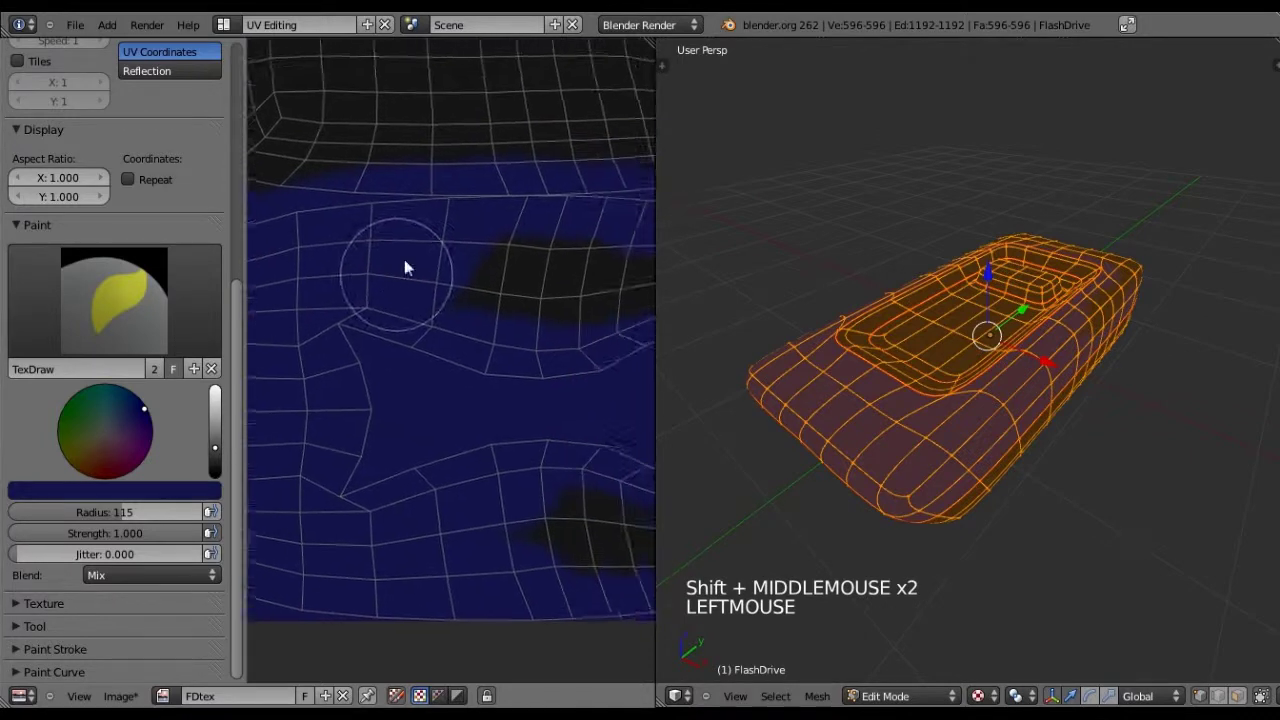
Fill the remaining dark patches between the lower island's inner and outer edges with blue
scroll(406, 262, "down", 1, "shift")
scroll(406, 262, "up", 1)
left_click_drag(500, 228, 452, 285)
mouse_move(517, 290)
middle_mouse_down("shift")
mouse_move(362, 326)
mouse_move(412, 335)
middle_mouse_up("shift")
scroll(412, 335, "down", 2)
mouse_move(410, 334)
left_mouse_down()
mouse_move(486, 305)
mouse_move(548, 315)
mouse_move(570, 372)
mouse_move(596, 385)
left_mouse_up()
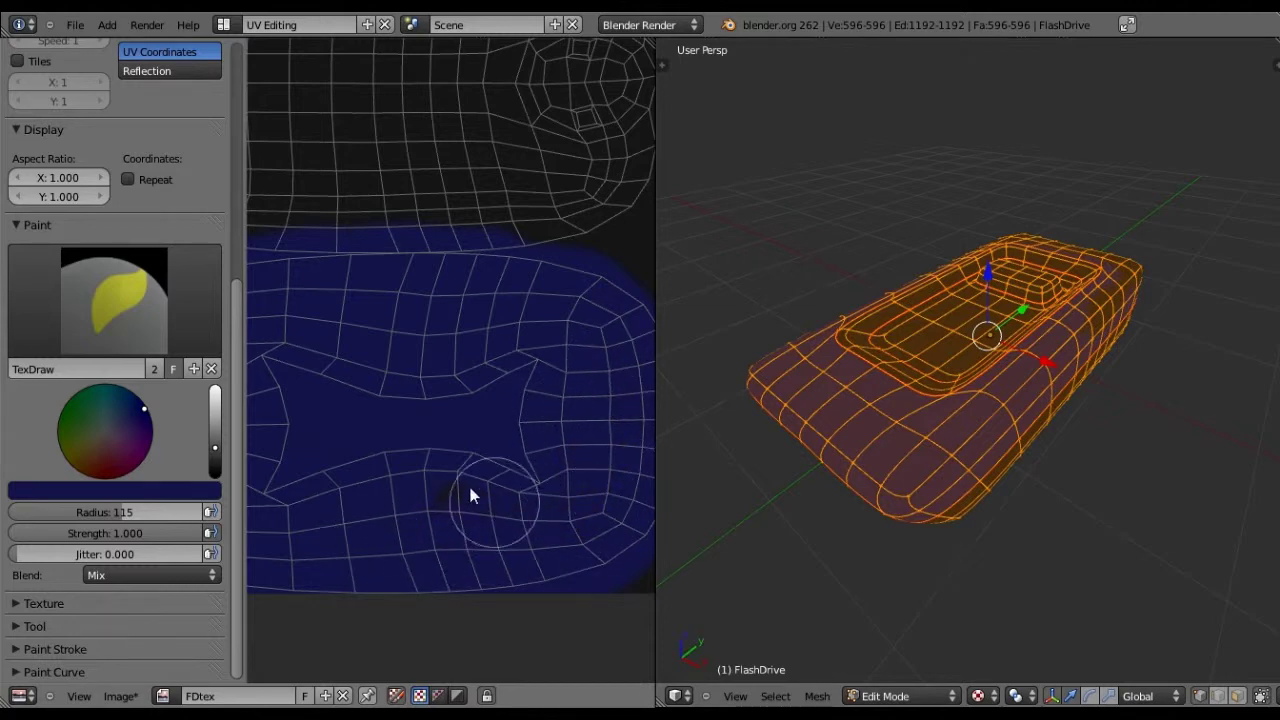
middle_click_drag(486, 487, 406, 397, "shift")
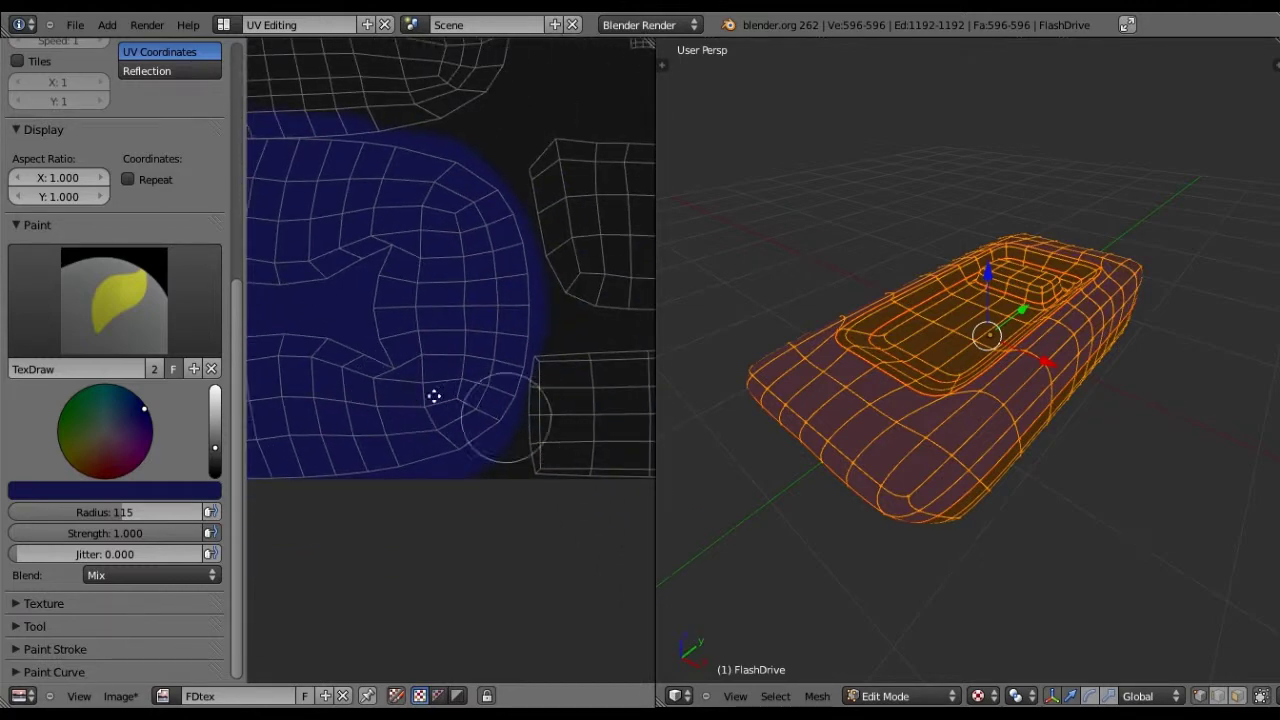
Try trimming the blue overspill at the lower island's right end with sampled background grey, and resample the blue to repaint the edge
scroll(434, 396, "up", 4)
key("s")
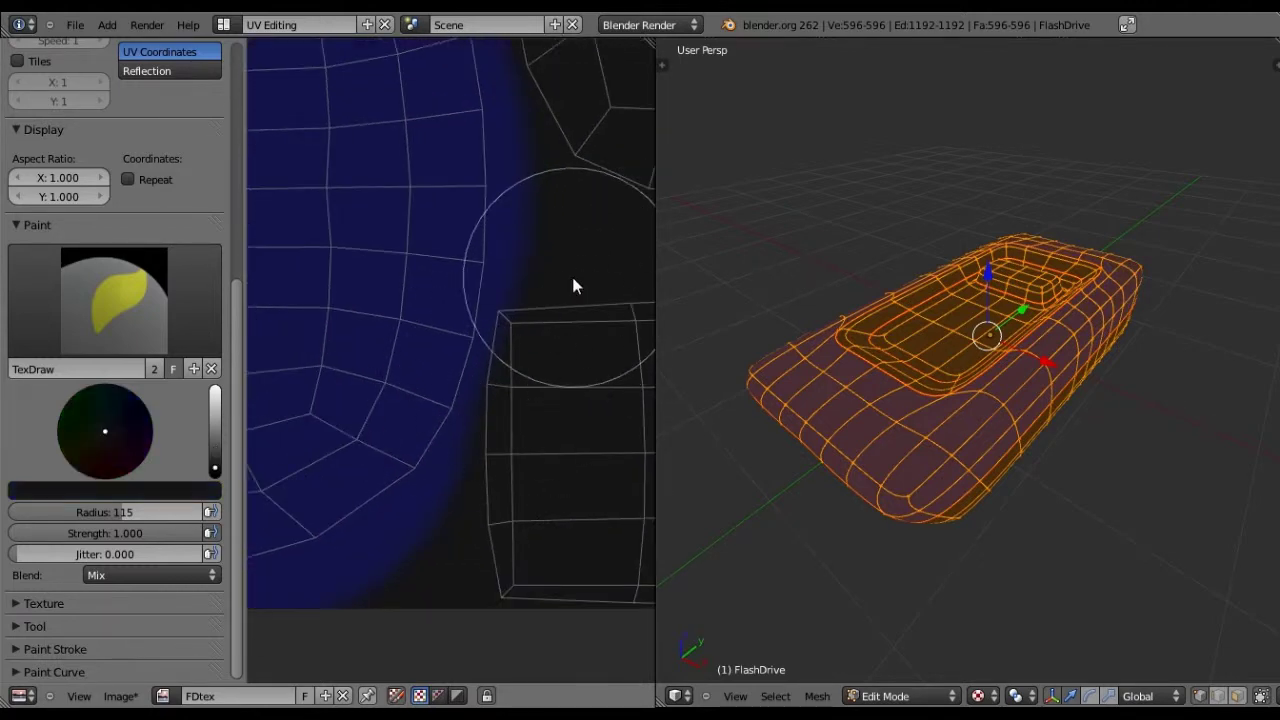
left_click(95, 312)
left_click(99, 309)
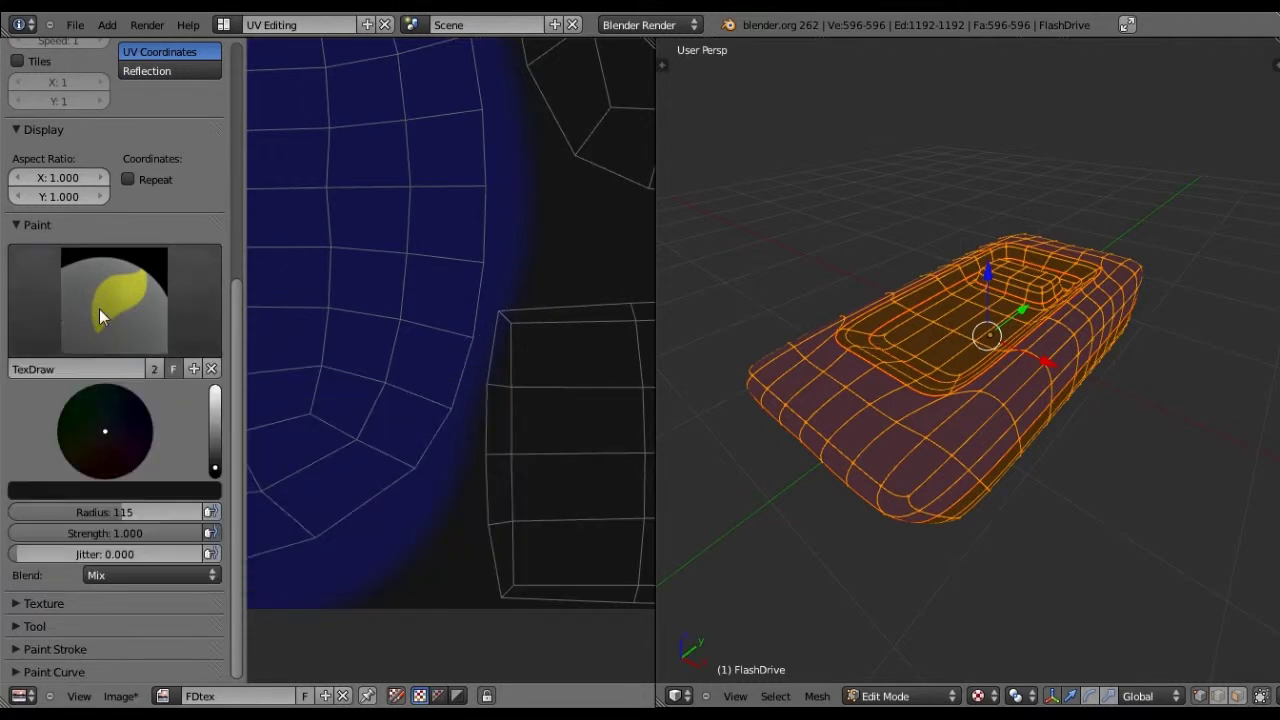
right_click(588, 276)
left_click(586, 279)
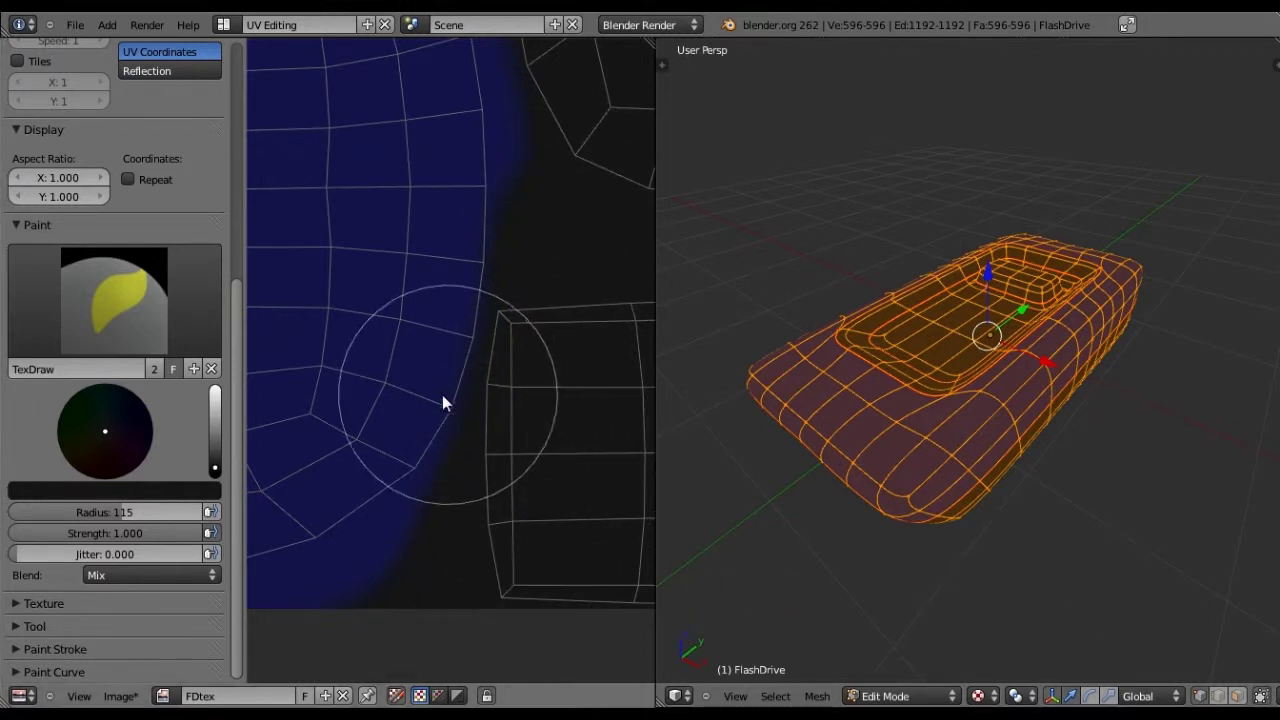
right_click(410, 314)
left_click(424, 319)
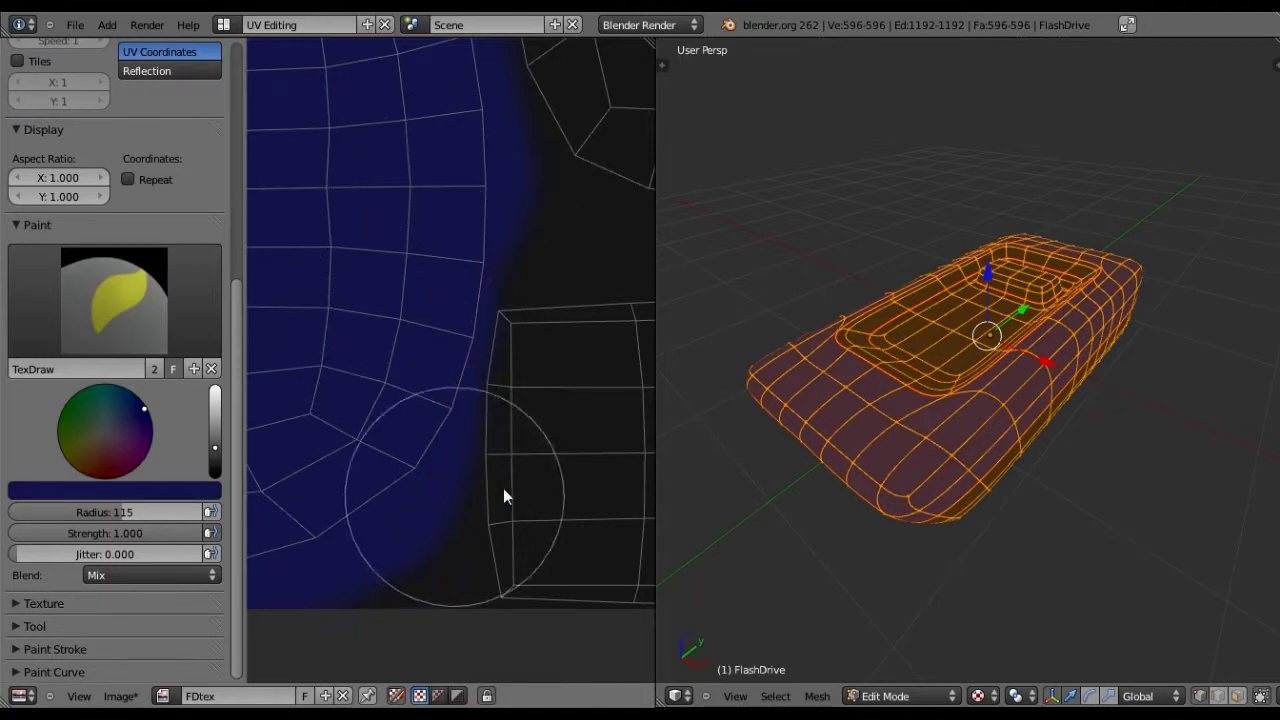
Narrow the paint settings area to give the UV layout more room
middle_click_drag(486, 386, 255, 358, "shift")
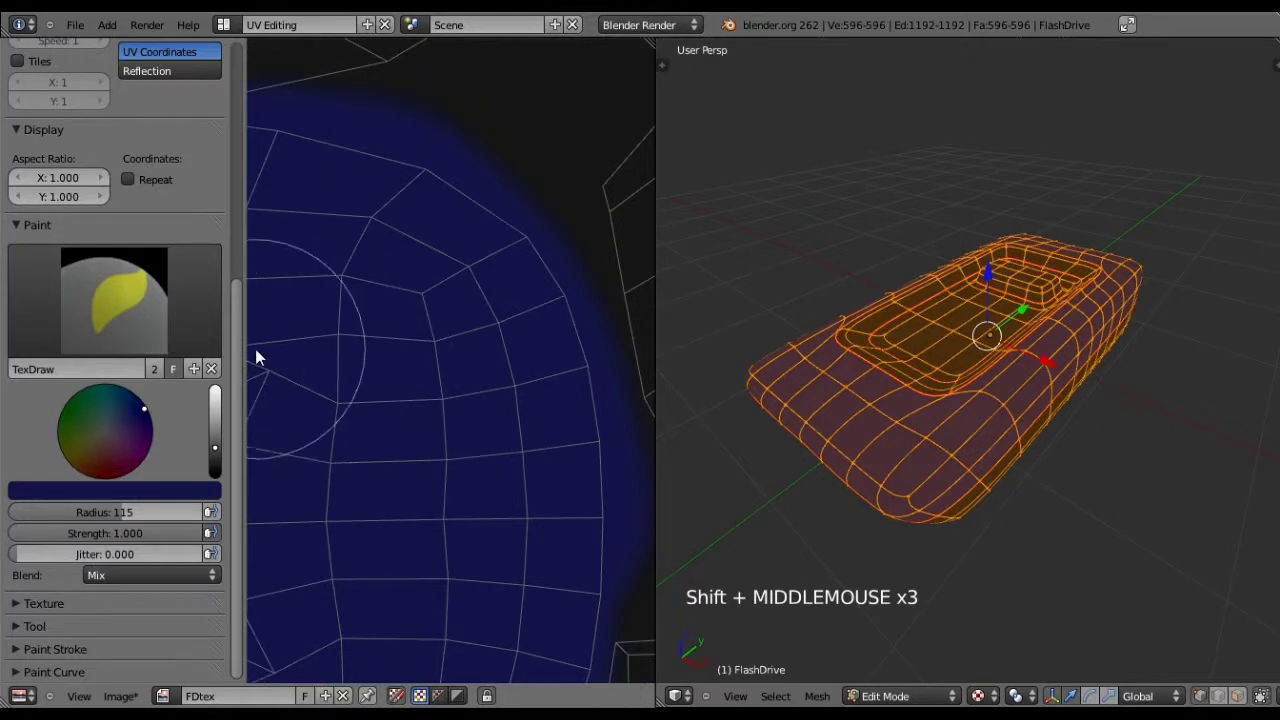
left_click_drag(243, 354, 188, 358)
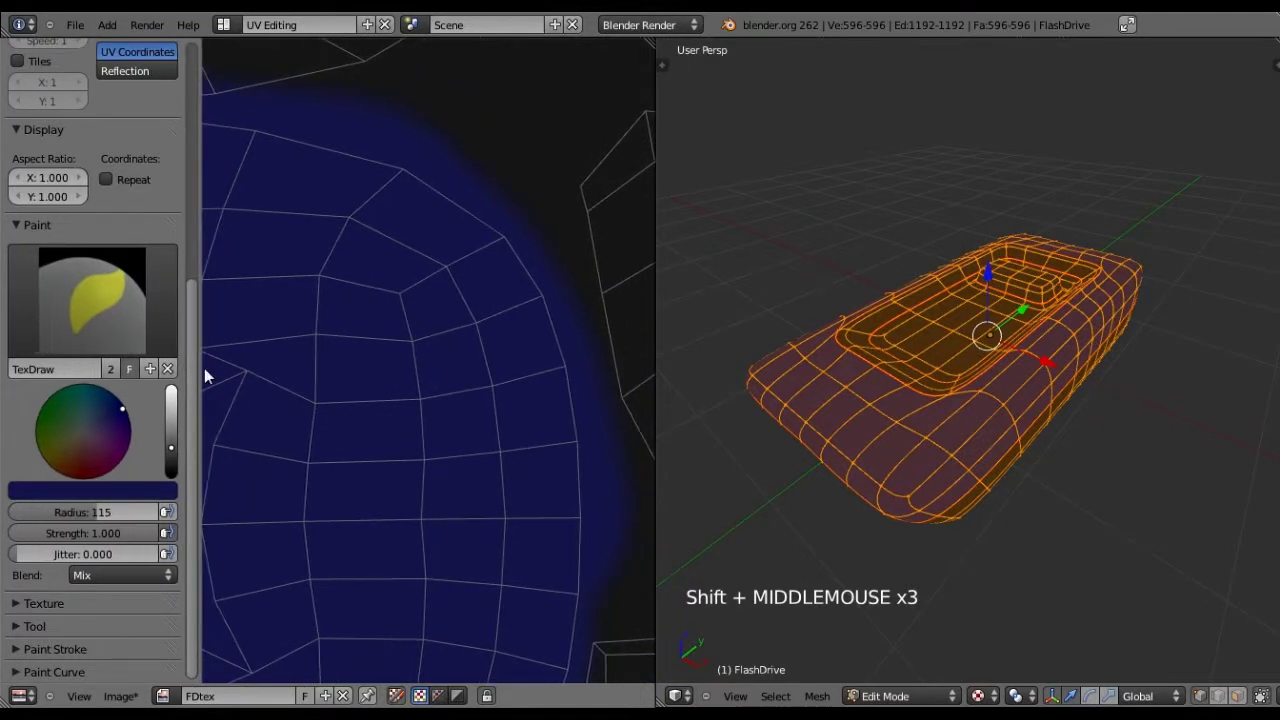
middle_click_drag(394, 406, 340, 352, "shift")
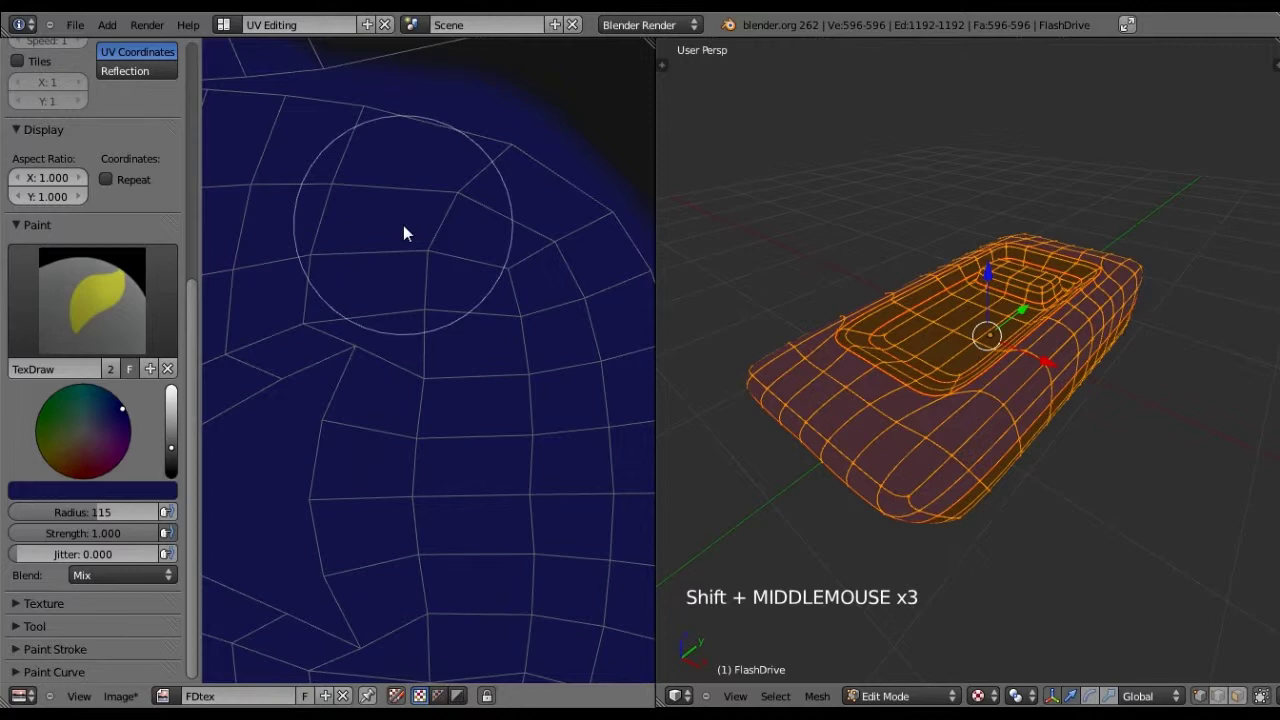
scroll(485, 315, "down", 4)
scroll(432, 293, "up", 4)
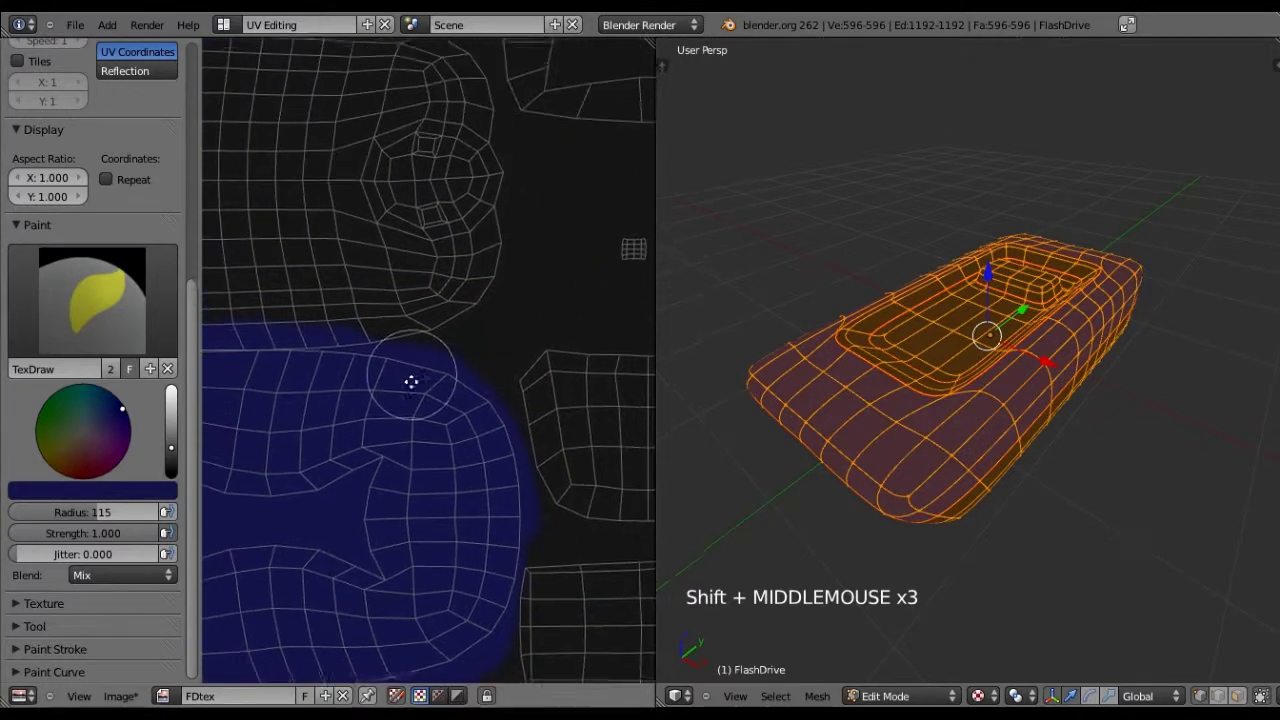
scroll(443, 392, "down", 3)
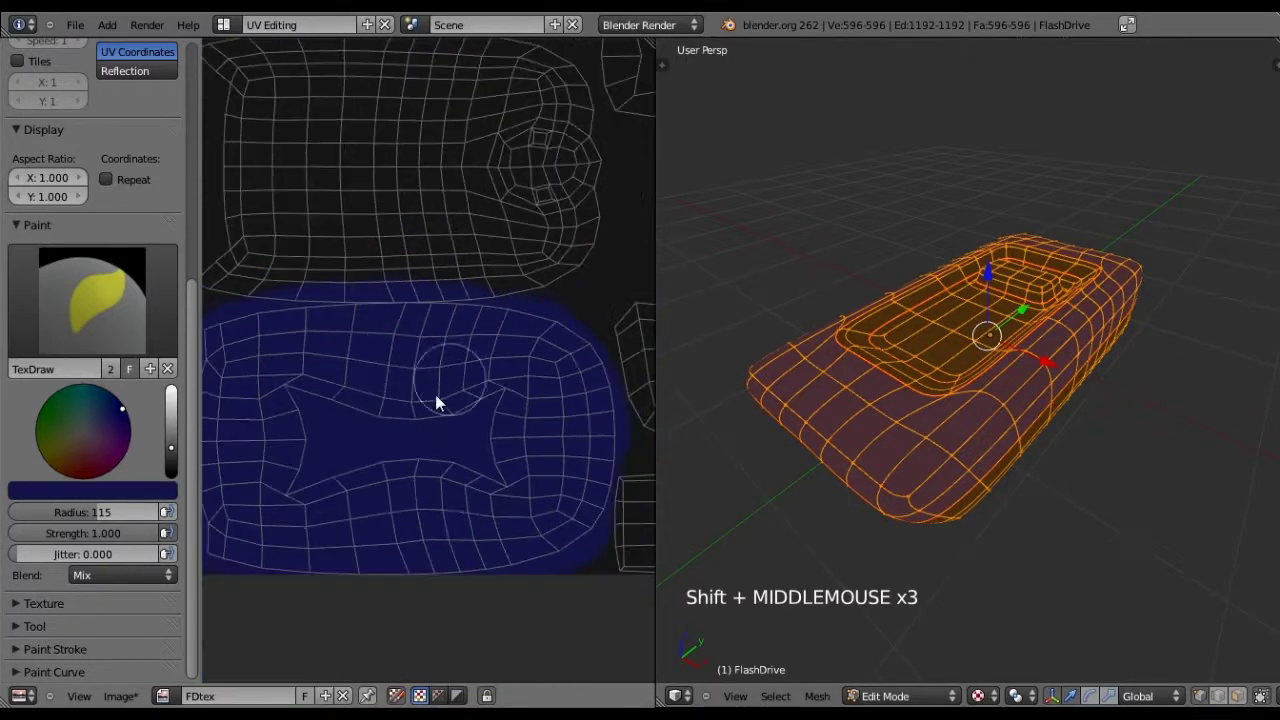
scroll(516, 310, "up", 4)
Examine the available brush presets and the brush's texture options
left_click(105, 293)
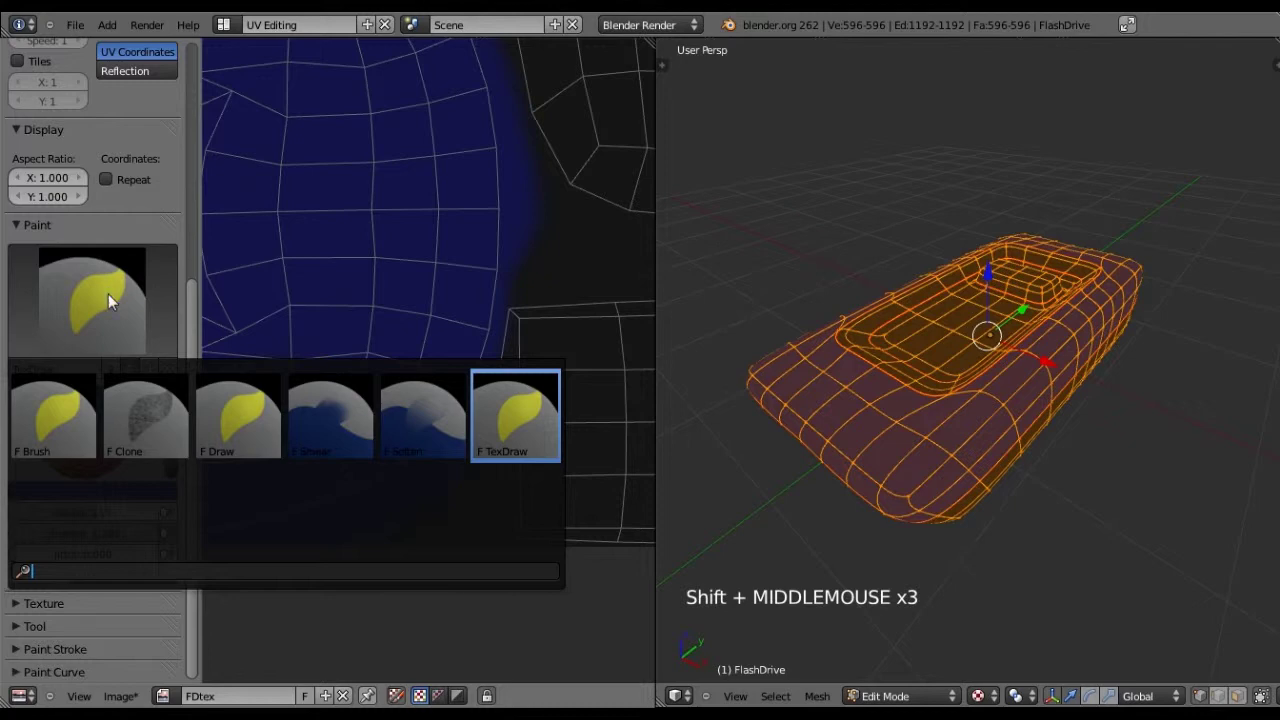
left_click(106, 294)
left_click(67, 601)
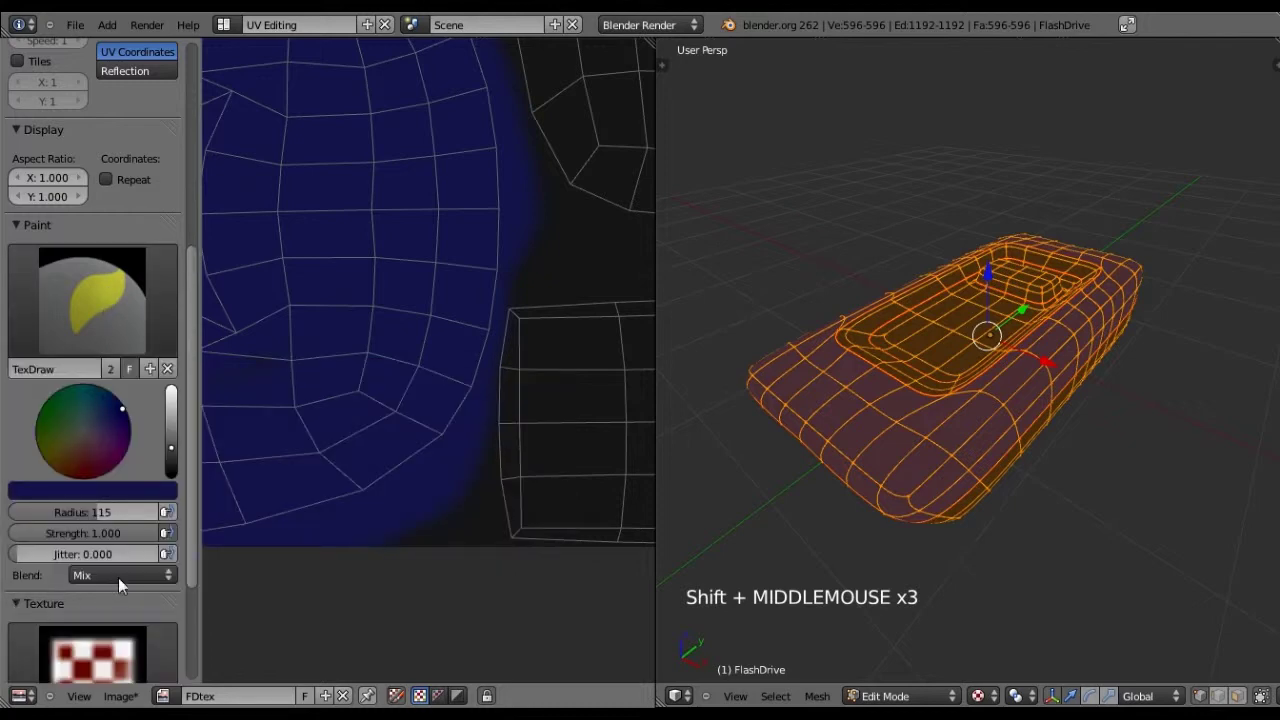
scroll(215, 509, "down", 3)
scroll(90, 540, "down", 4)
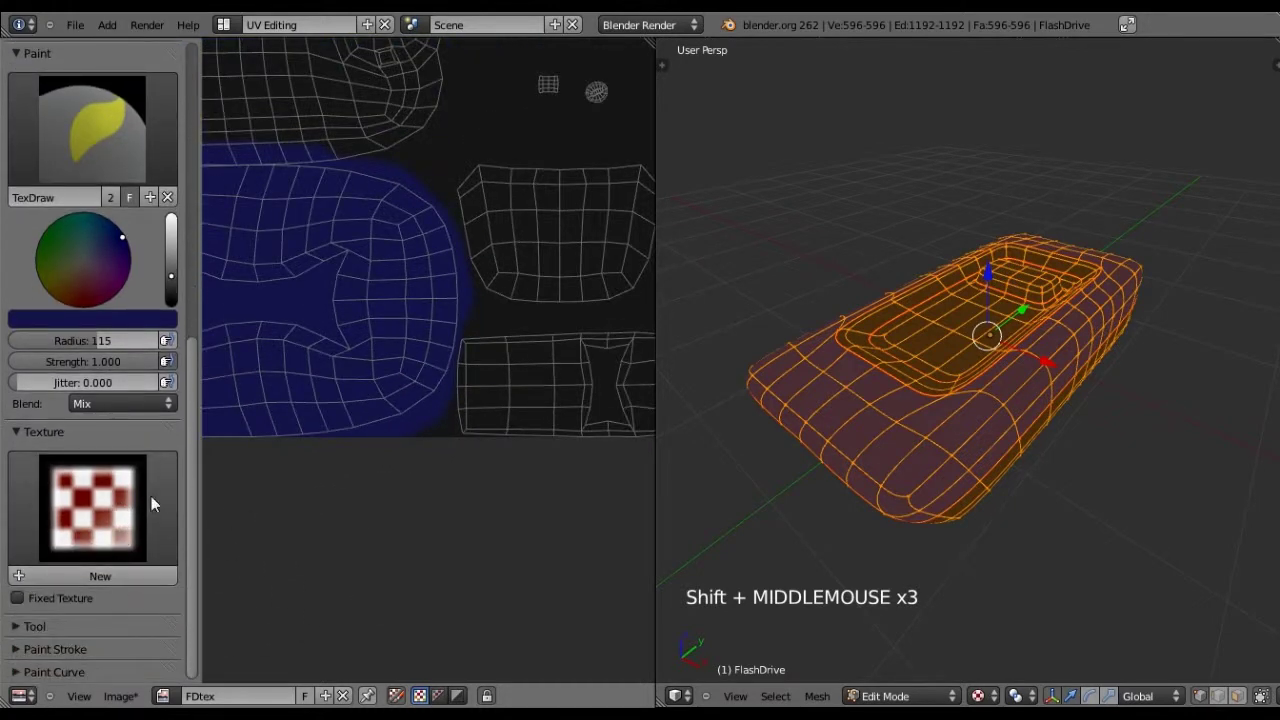
scroll(429, 434, "up", 2)
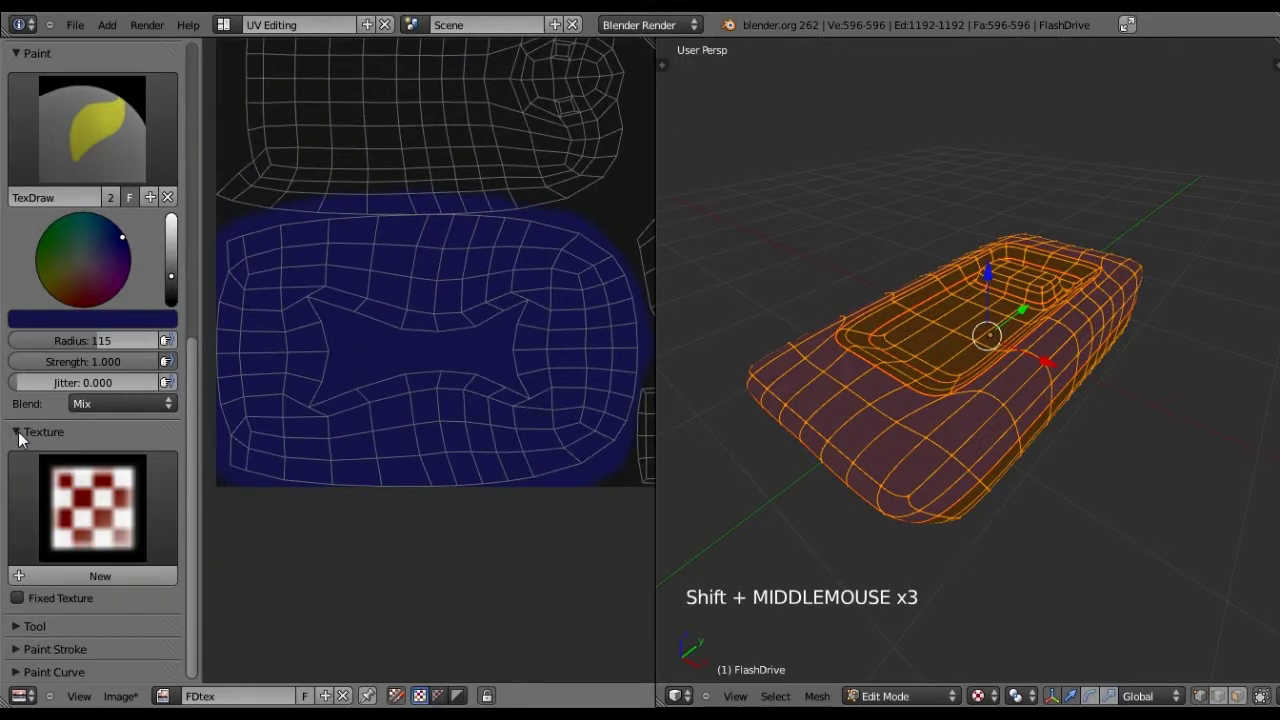
middle_click_drag(371, 252, 522, 354)
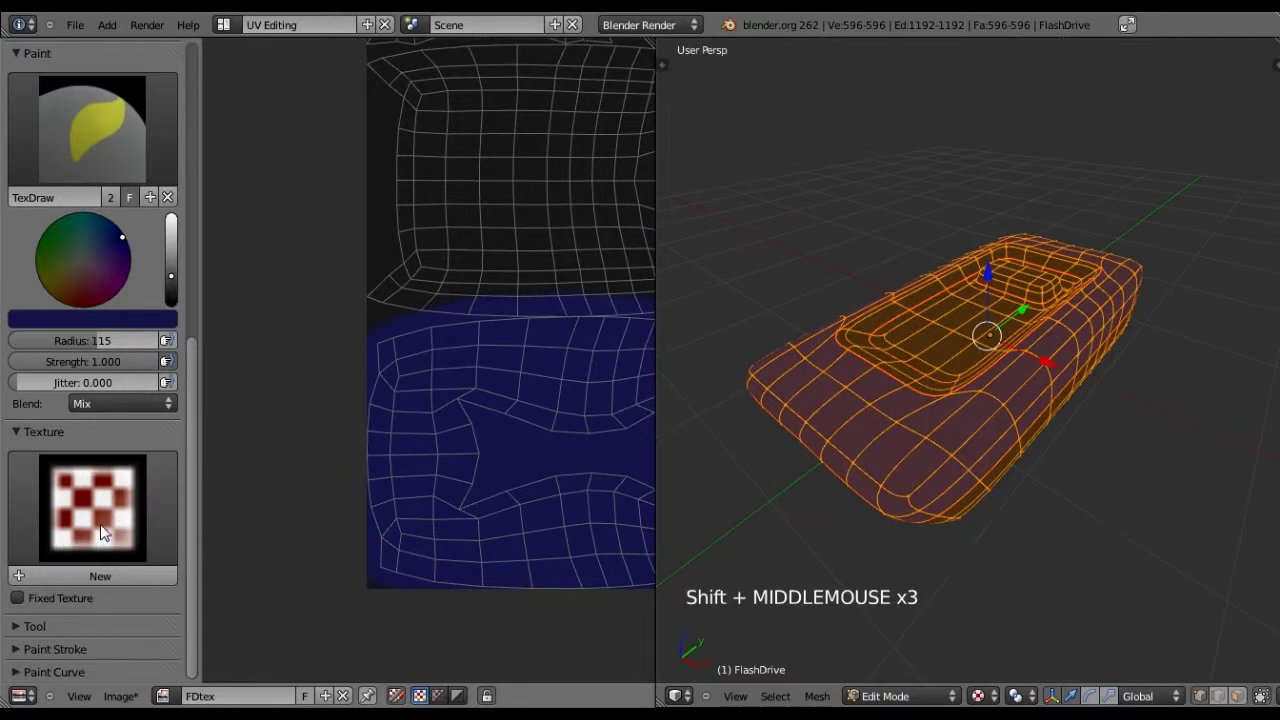
left_click(14, 432)
left_click(14, 432)
left_click(18, 431)
Paint the left border and upper-left corner of the upper large UV island dark blue with the radius 115 brush
middle_click_drag(478, 308, 497, 430, "shift")
mouse_move(478, 436)
left_mouse_down()
mouse_move(428, 431)
mouse_move(446, 274)
mouse_move(414, 314)
left_mouse_up()
scroll(453, 400, "up", 5)
scroll(457, 420, "down", 1)
mouse_move(457, 385)
left_mouse_down()
mouse_move(369, 306)
mouse_move(373, 269)
mouse_move(467, 252)
mouse_move(380, 281)
left_mouse_up()
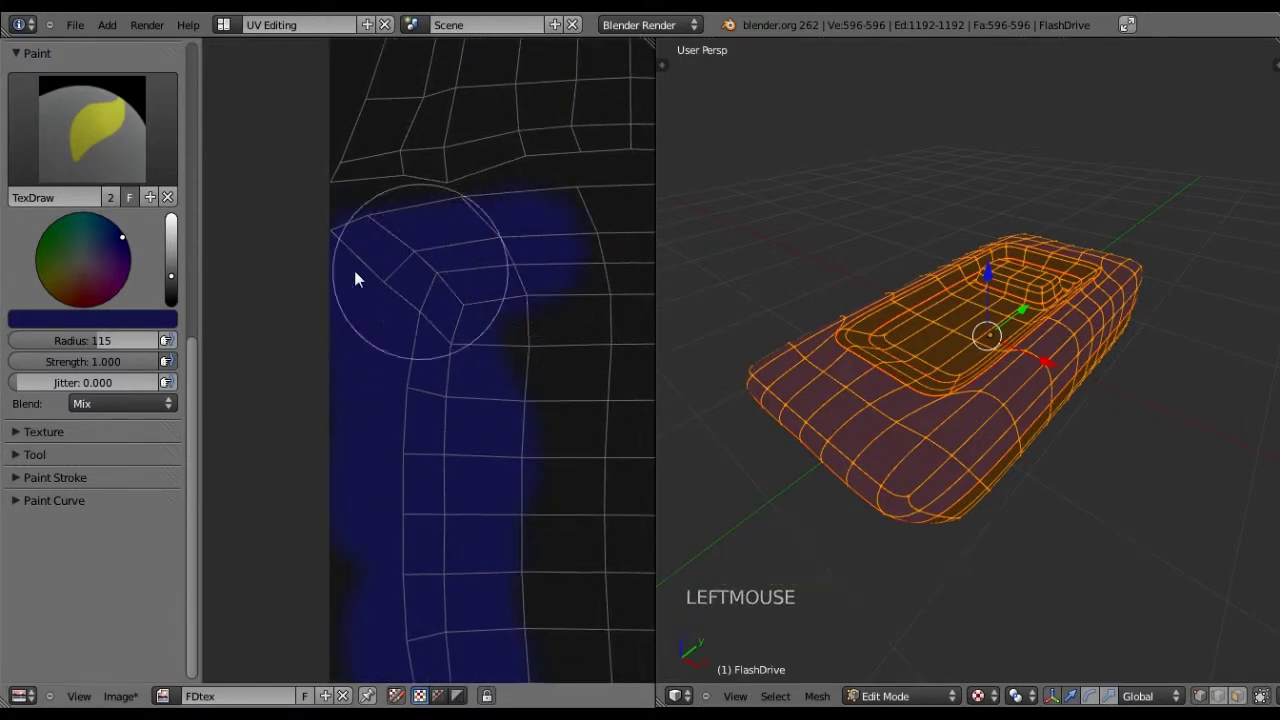
Extend the blue band along the top border of the upper large island towards its right end
middle_click_drag(546, 246, 232, 326, "shift")
left_click_drag(374, 271, 543, 275)
middle_click_drag(543, 277, 384, 292, "shift")
left_click_drag(362, 280, 527, 288)
middle_click_drag(527, 288, 330, 292, "shift")
left_click_drag(330, 292, 429, 297)
middle_click_drag(429, 297, 290, 292, "shift")
Paint blue around the upper island's rounded right end and down to its bottom border
mouse_move(290, 292)
left_mouse_down()
mouse_move(374, 297)
mouse_move(483, 353)
mouse_move(449, 309)
mouse_move(508, 394)
mouse_move(505, 470)
left_mouse_up()
mouse_move(572, 514)
middle_mouse_down("shift")
mouse_move(472, 404)
mouse_move(334, 191)
middle_mouse_up("shift")
mouse_move(334, 191)
left_mouse_down()
mouse_move(351, 240)
mouse_move(357, 194)
mouse_move(391, 546)
left_mouse_up()
middle_click_drag(391, 546, 506, 366, "shift")
middle_click_drag(251, 463, 186, 447, "shift")
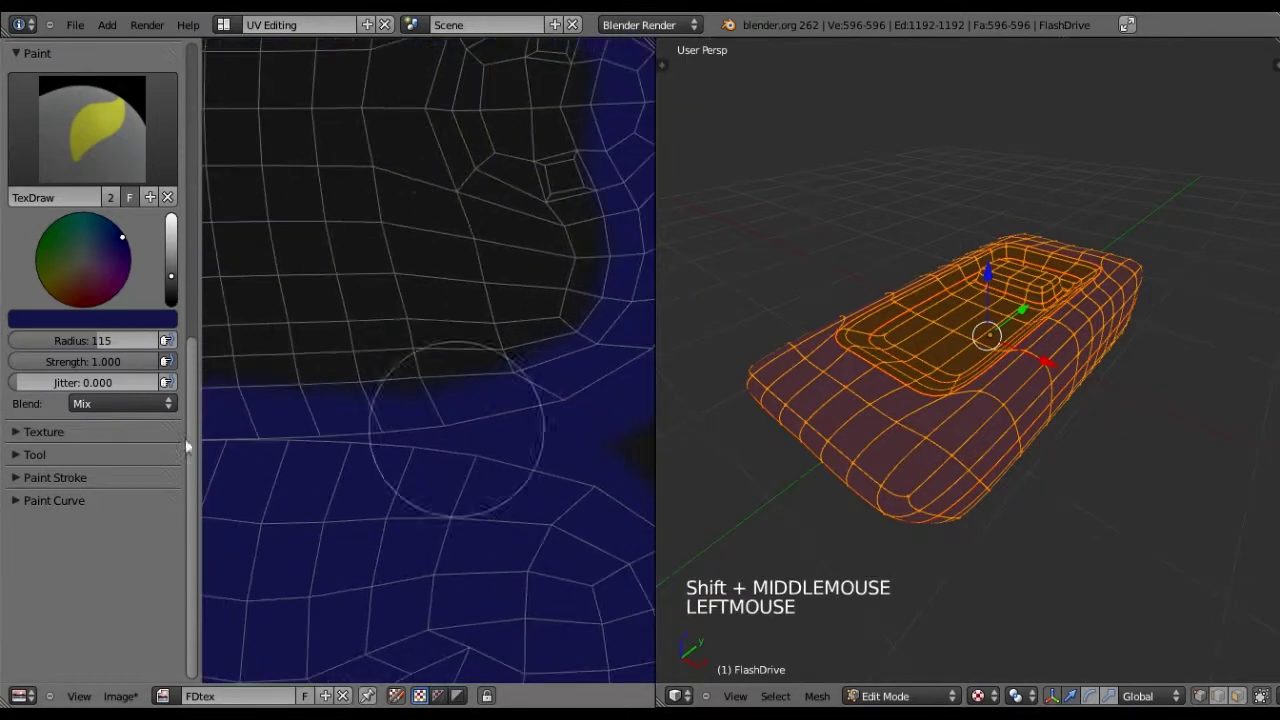
Set the brush radius to 200 and fill the upper large island's interior with blue
left_click_drag(70, 340, 130, 340)
scroll(331, 362, "down", 3)
mouse_move(334, 358)
left_mouse_down()
mouse_move(279, 334)
mouse_move(257, 291)
mouse_move(314, 229)
mouse_move(452, 258)
mouse_move(449, 346)
mouse_move(346, 320)
mouse_move(409, 317)
mouse_move(431, 300)
left_mouse_up()
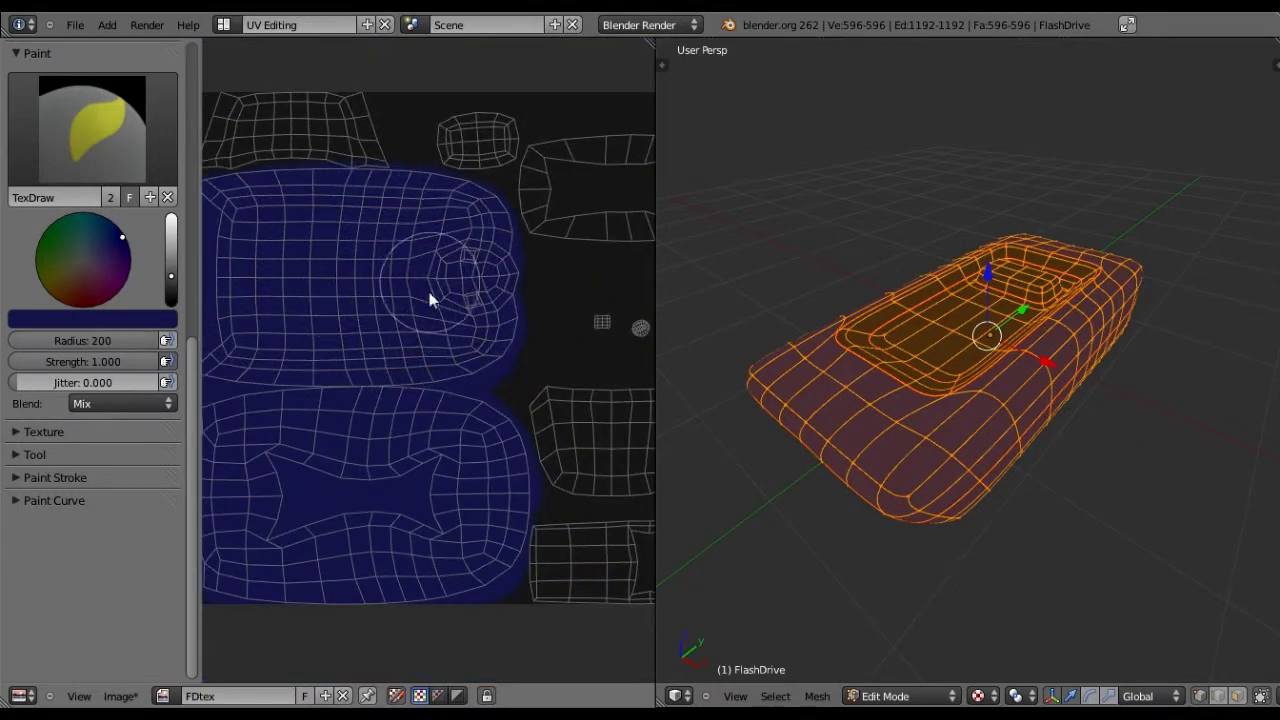
Inspect the blue coverage on the flash drive and its texture, comparing Object Mode with the wireframe and UV layout in Edit Mode
key("Tab")
middle_click_drag(921, 417, 1094, 380)
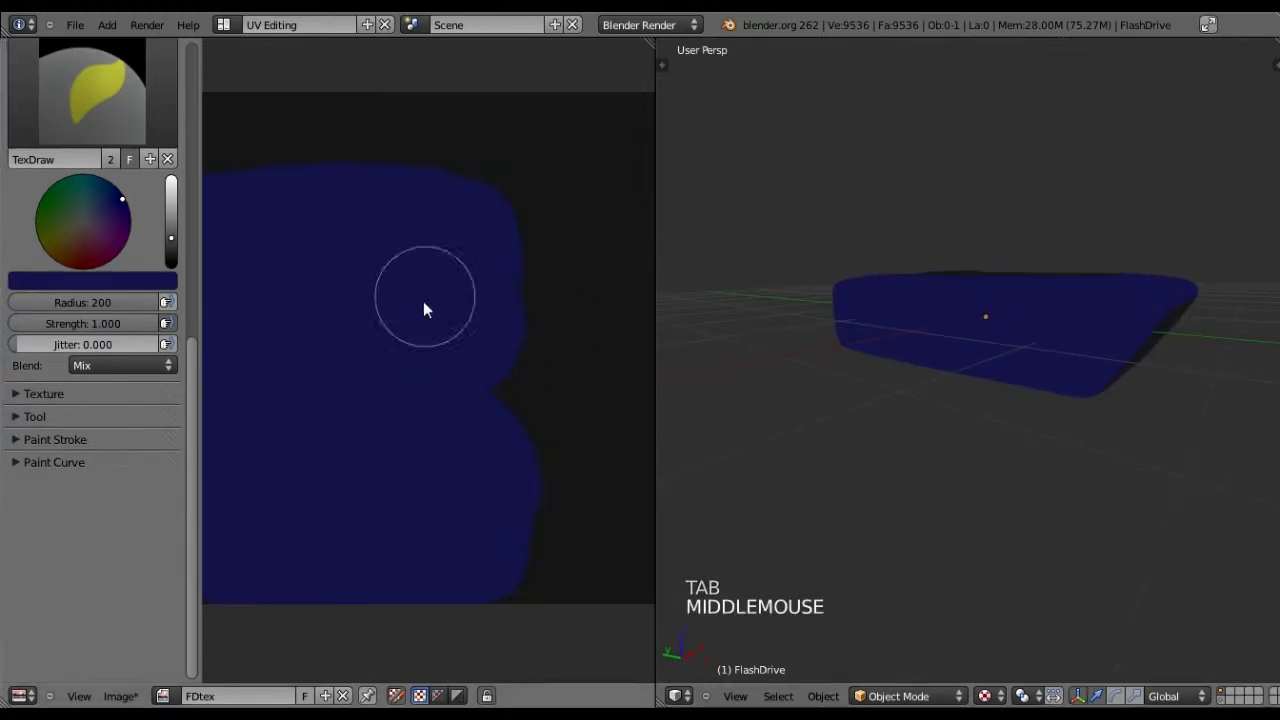
key("Tab")
left_click(347, 284)
key("Tab")
scroll(370, 350, "up", 1)
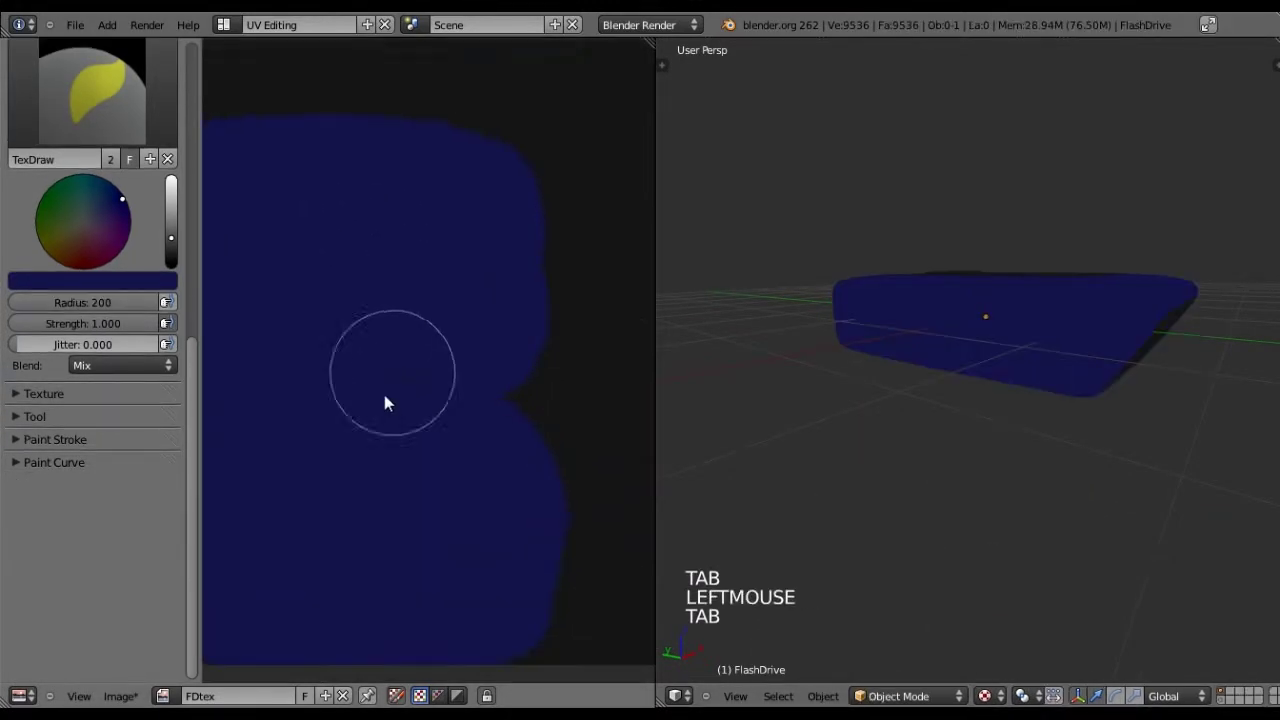
scroll(390, 400, "up", 2)
key("Tab")
key("Tab")
left_click(407, 362)
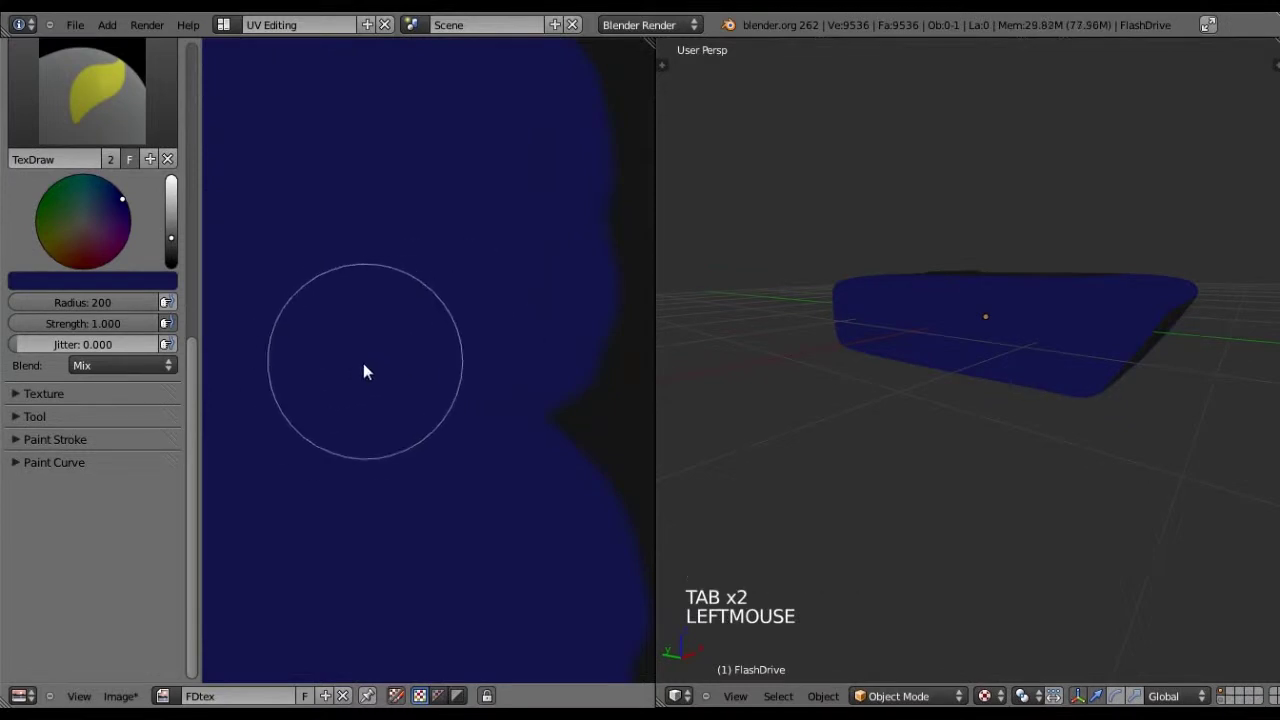
scroll(363, 370, "down", 4)
key("Tab")
key("Tab")
key("Tab")
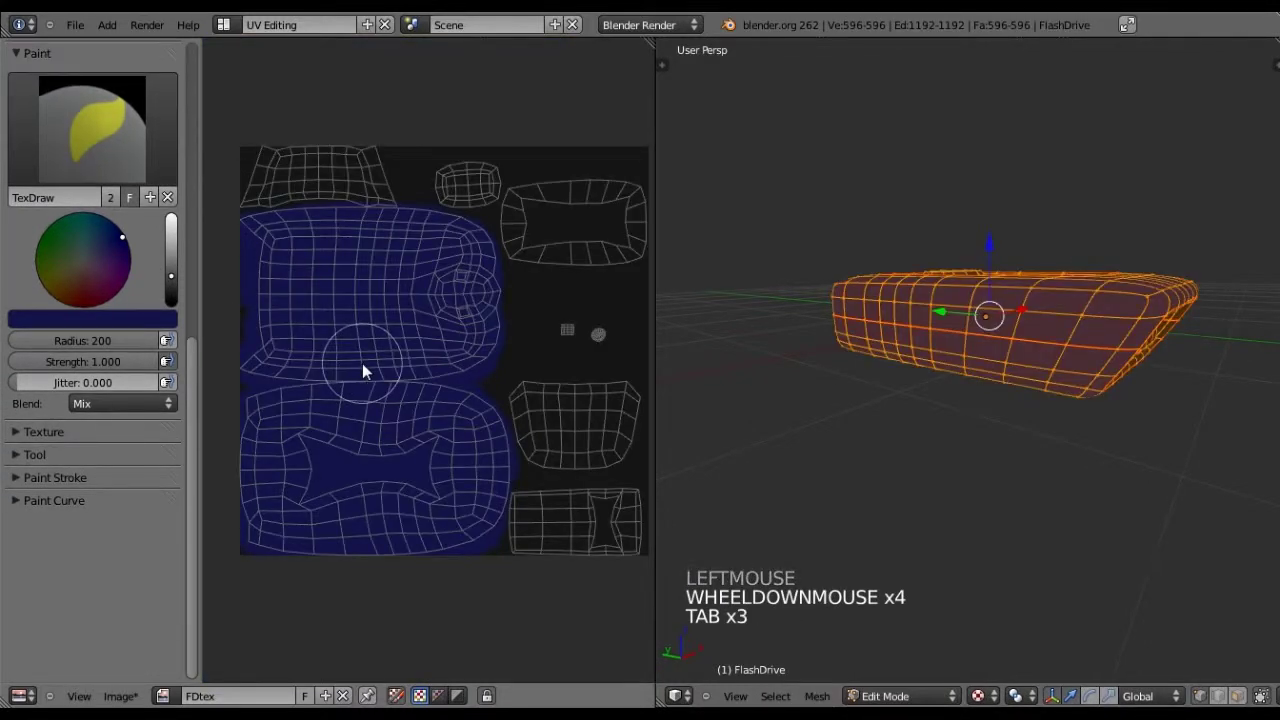
key("Tab")
key("Tab")
key("Tab")
left_click(300, 372)
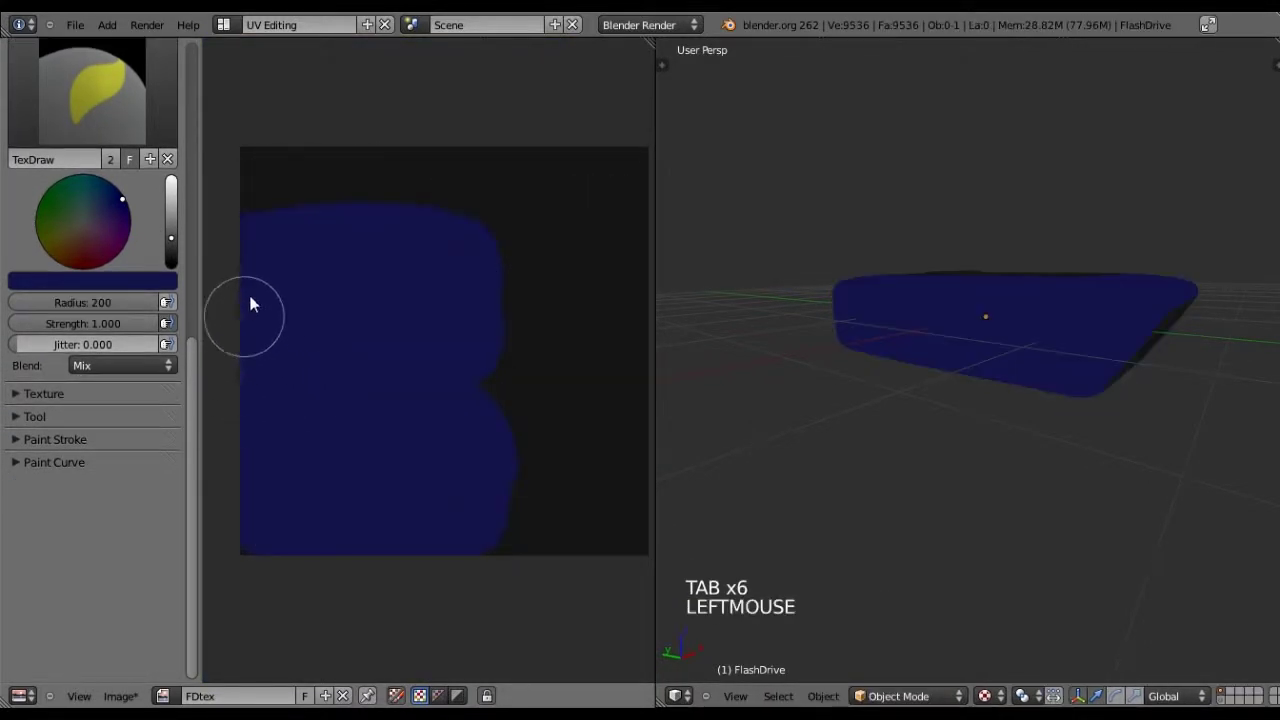
key("Tab")
key("Tab")
mouse_move(940, 456)
middle_mouse_down()
mouse_move(831, 569)
mouse_move(629, 423)
mouse_move(734, 280)
mouse_move(1034, 369)
mouse_move(1131, 466)
middle_mouse_up()
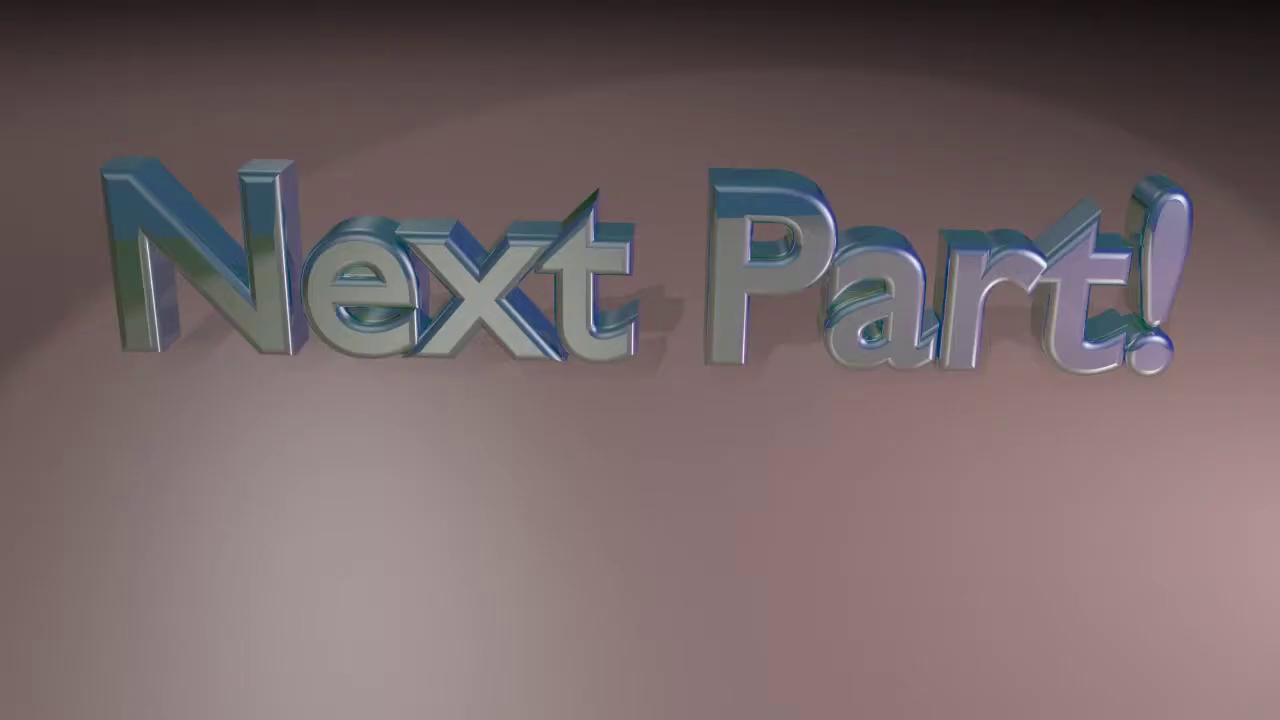